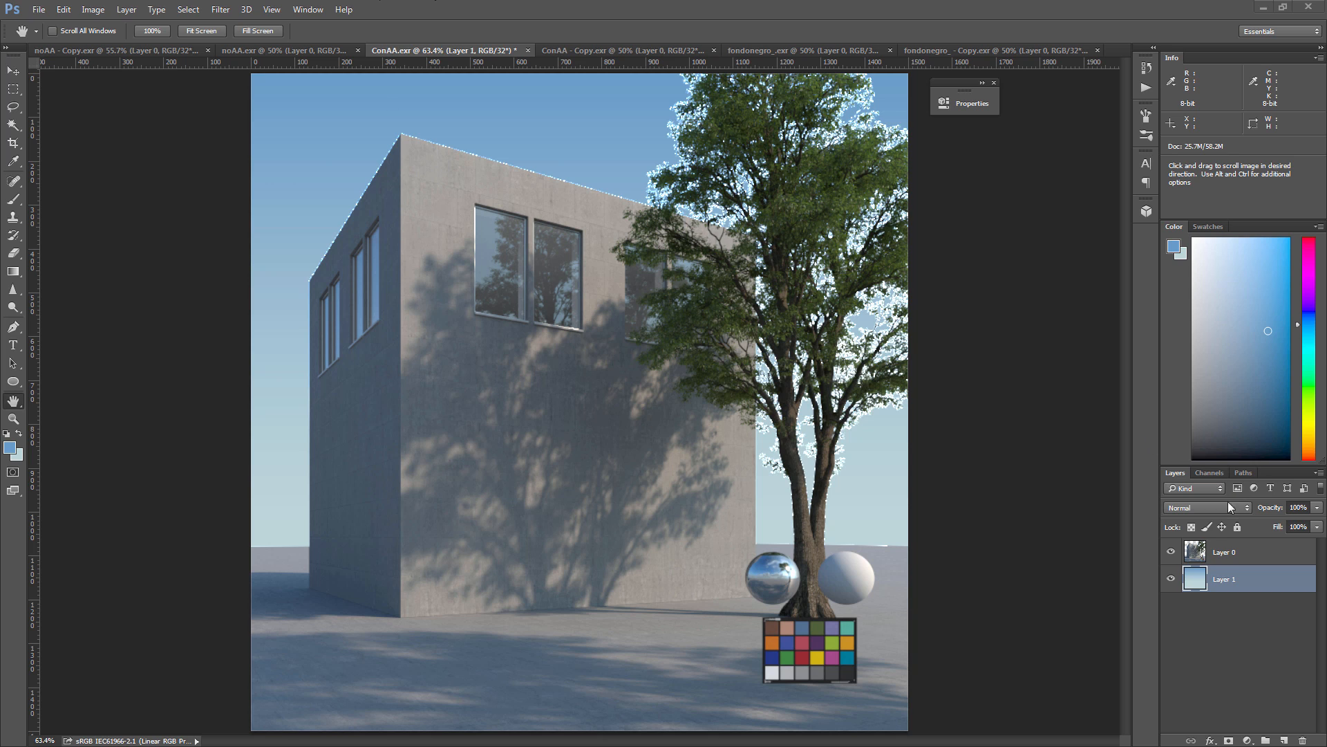
Remove the white halo from Layer 0 of ConAA.exr by defringing it with a width of 1 pixel
left_click(1220, 555)
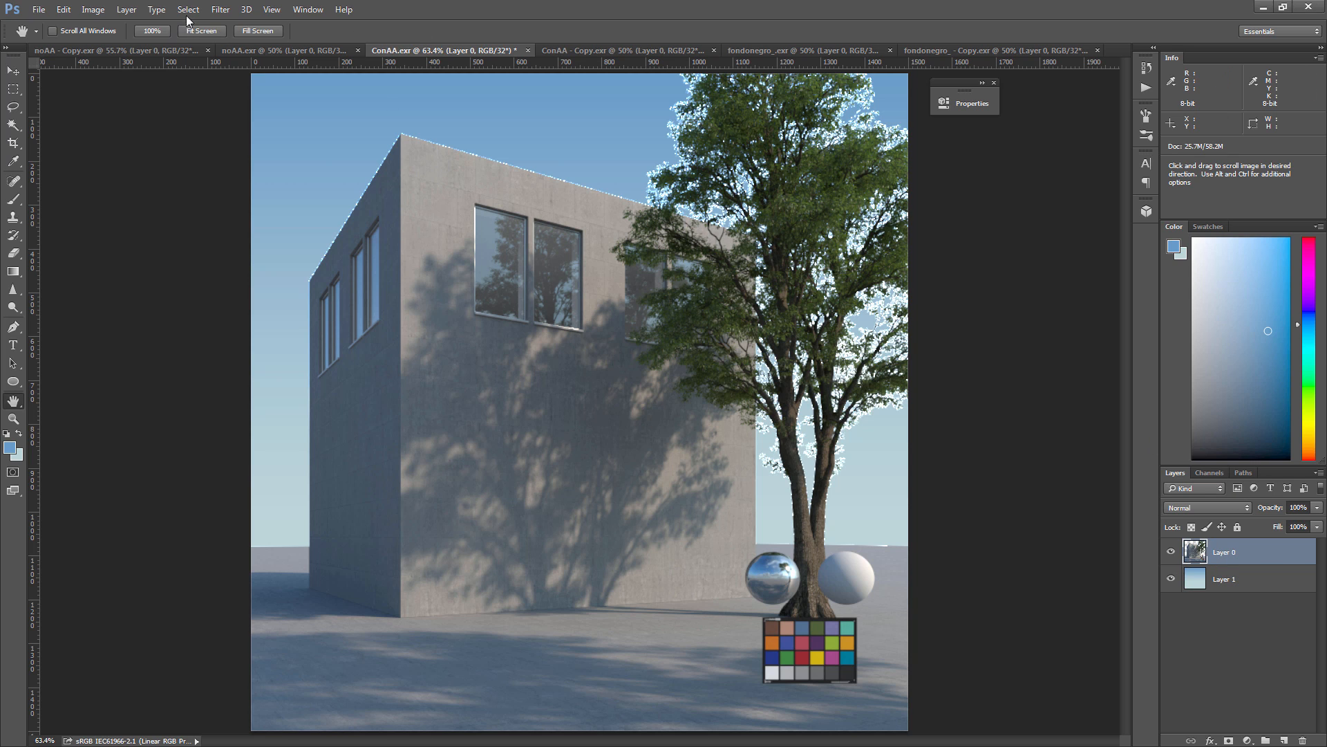
left_click(125, 9)
mouse_move(172, 494)
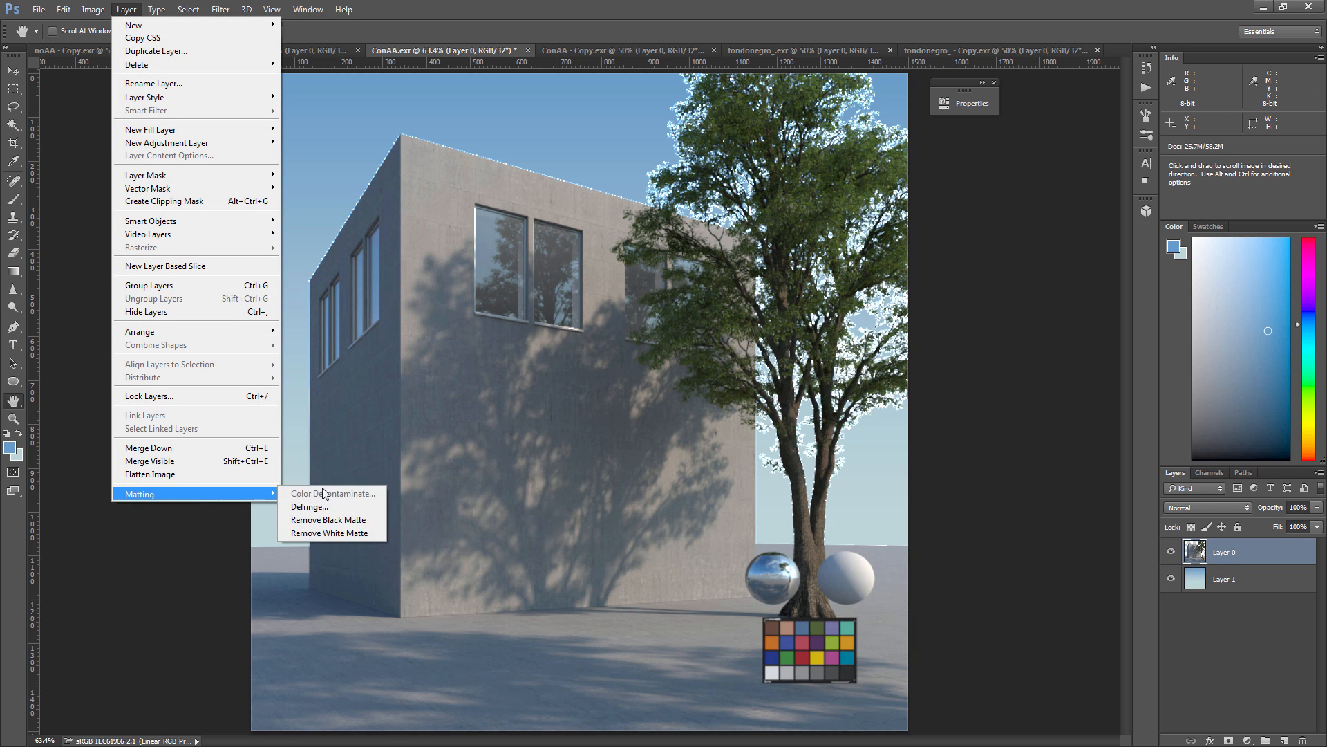
left_click(311, 506)
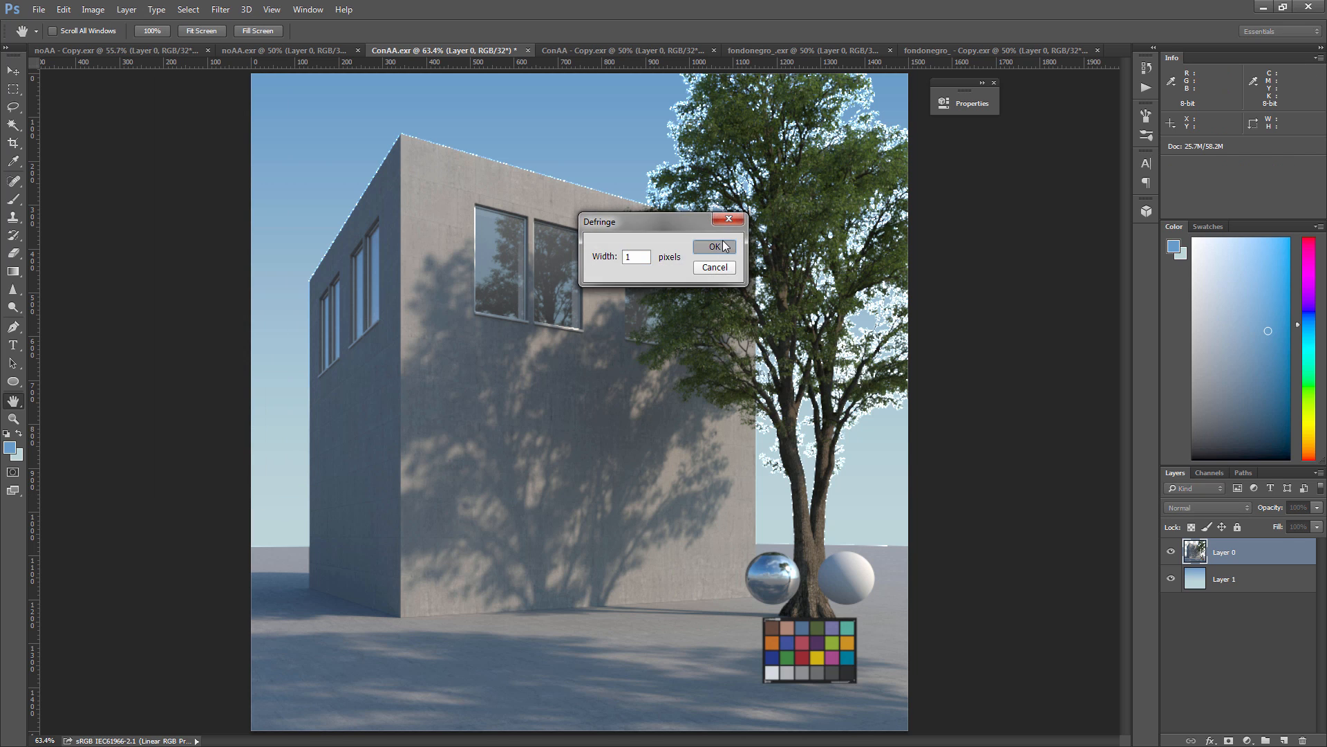
left_click(722, 246)
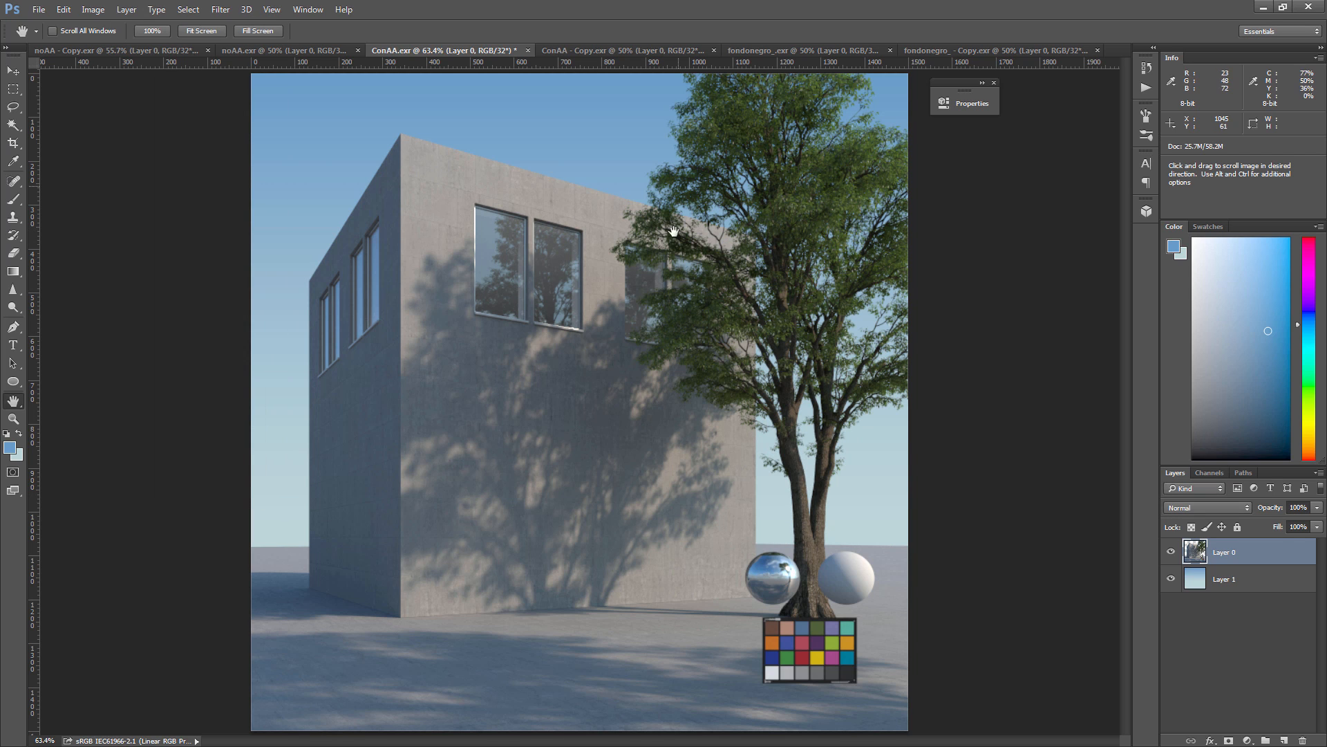
Compare the noAA - Copy, ConAA - Copy and fondonegro_ - Copy renders at full-image view
left_click(12, 422)
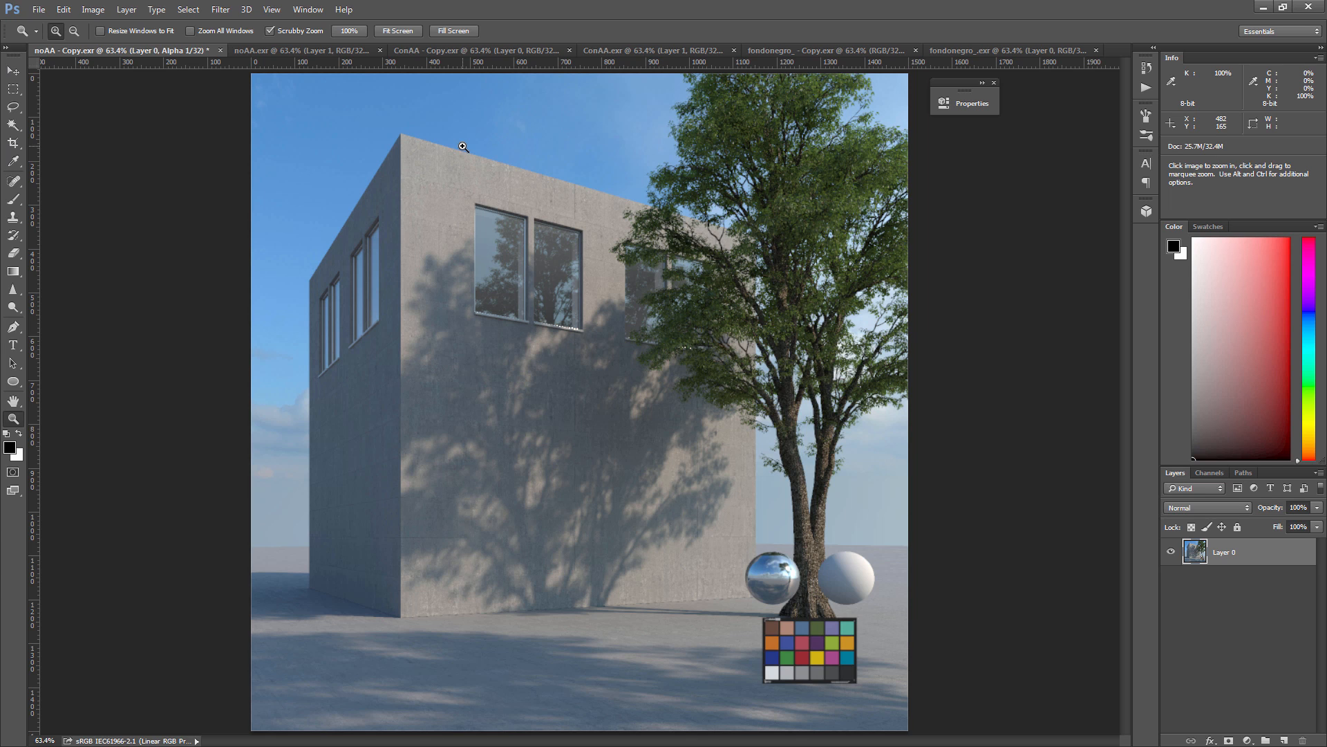
left_click(450, 54)
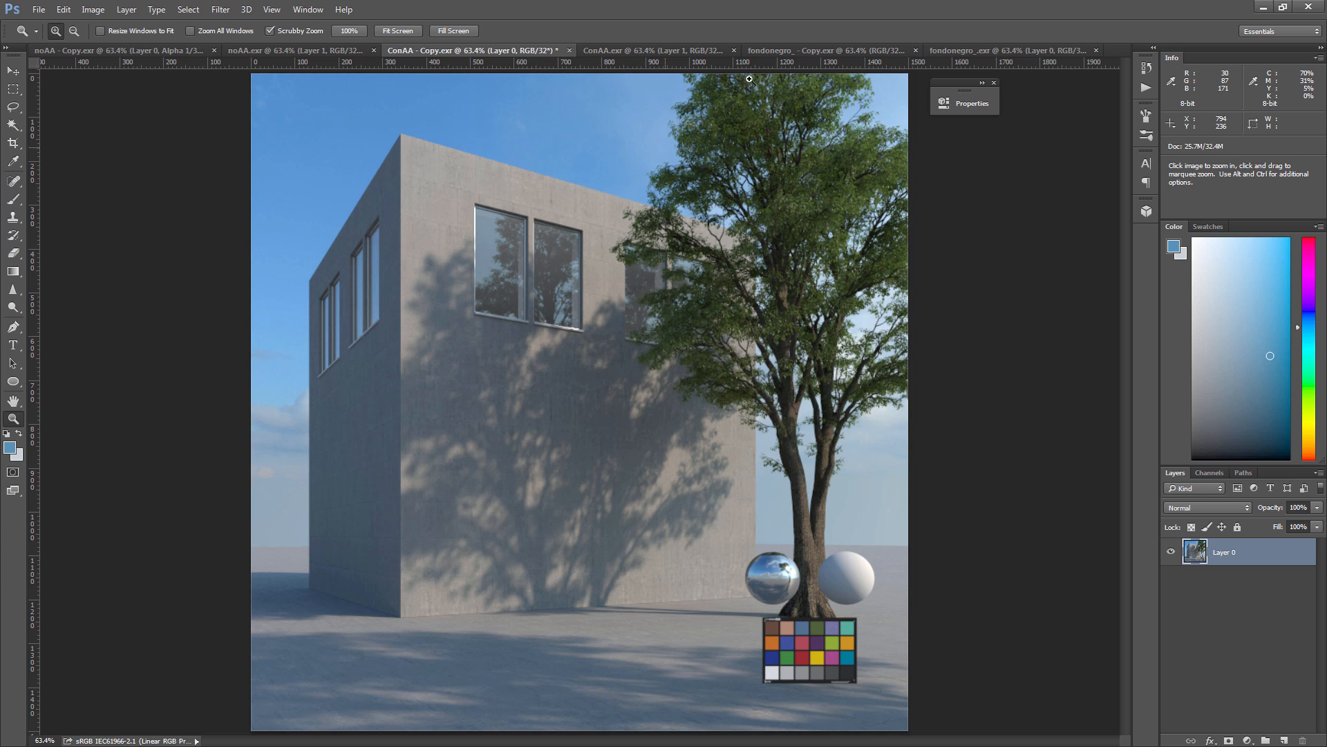
left_click(788, 49)
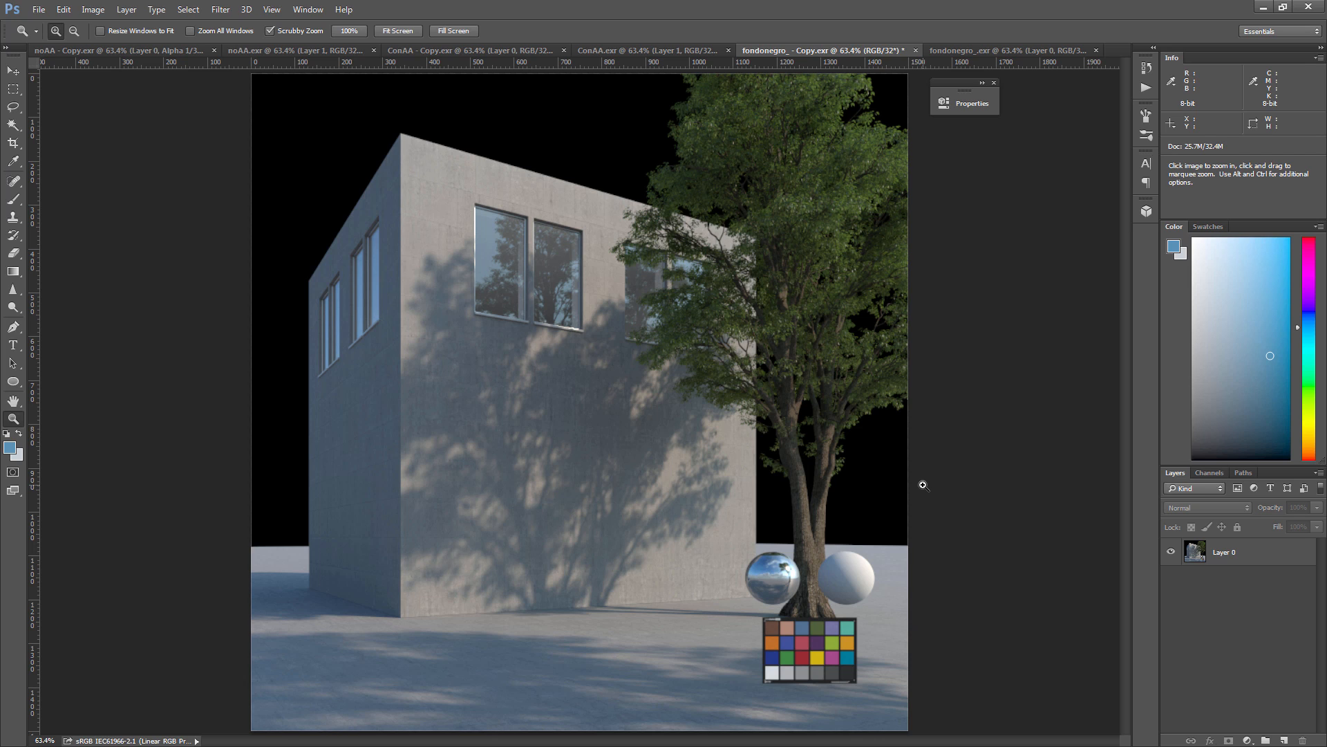
Display only the Alpha 1 channel of noAA - Copy.exr and inspect its pixels along the building's roof edge
left_click(152, 50)
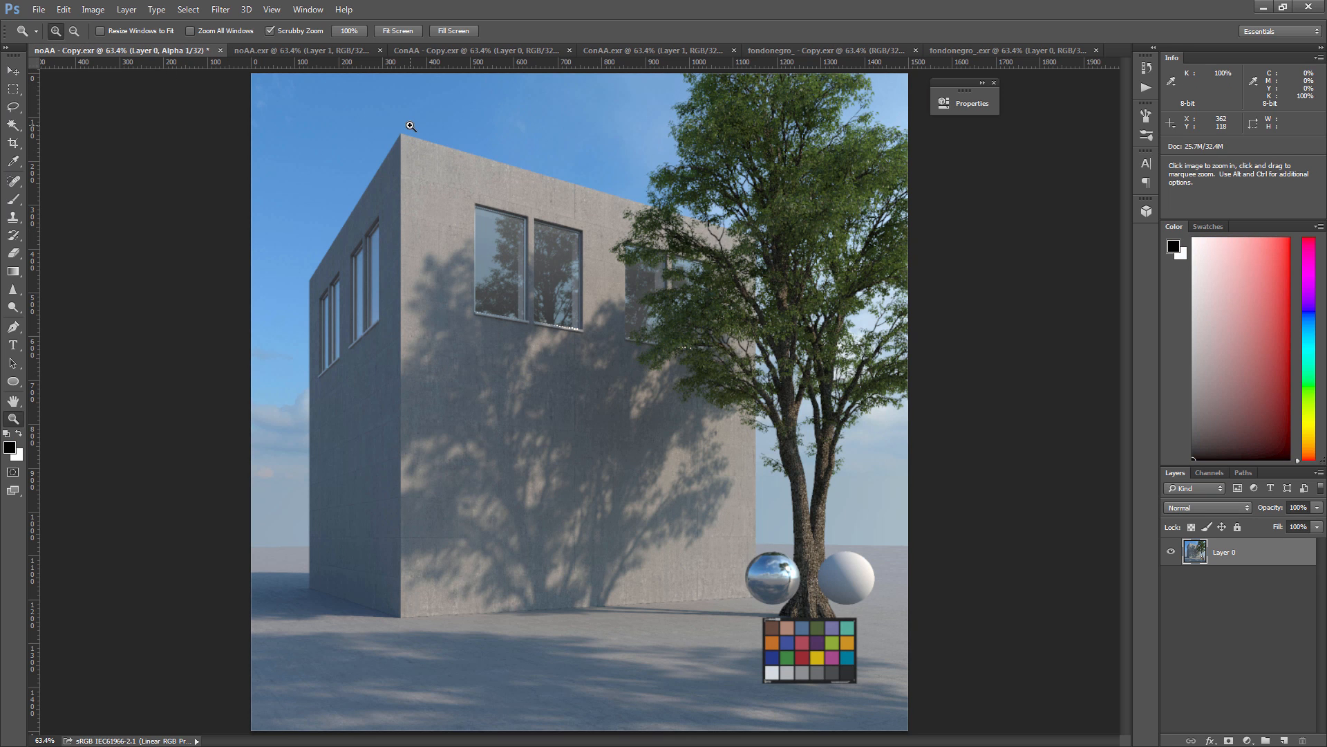
left_click(1210, 472)
left_click(1168, 594)
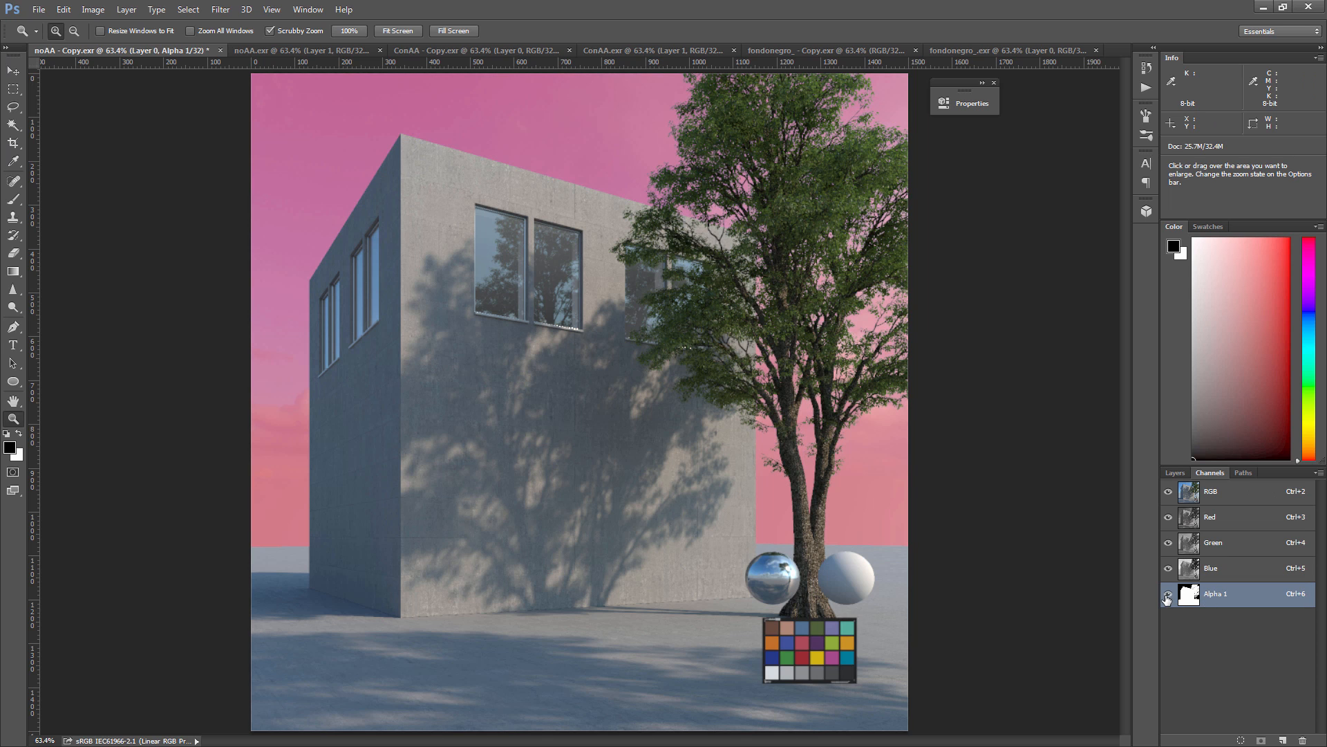
left_click(1168, 491)
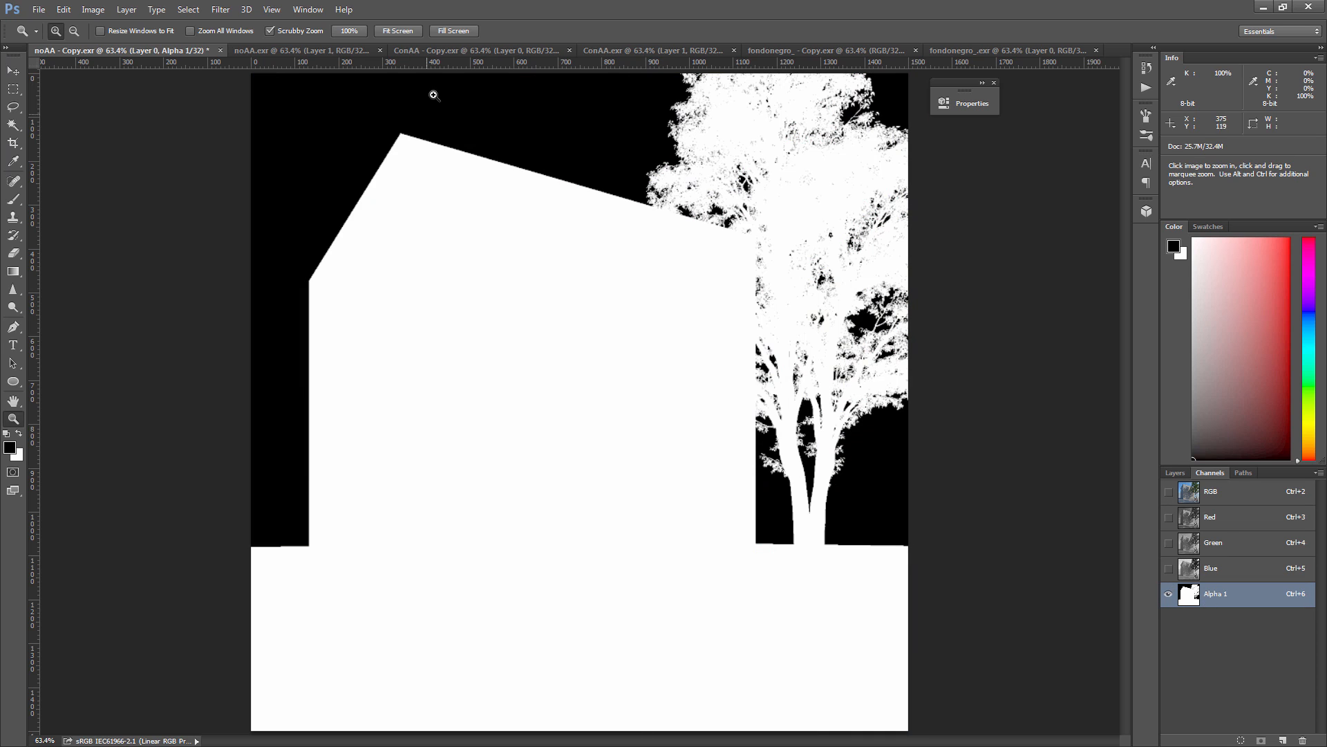
left_click_drag(395, 135, 472, 221)
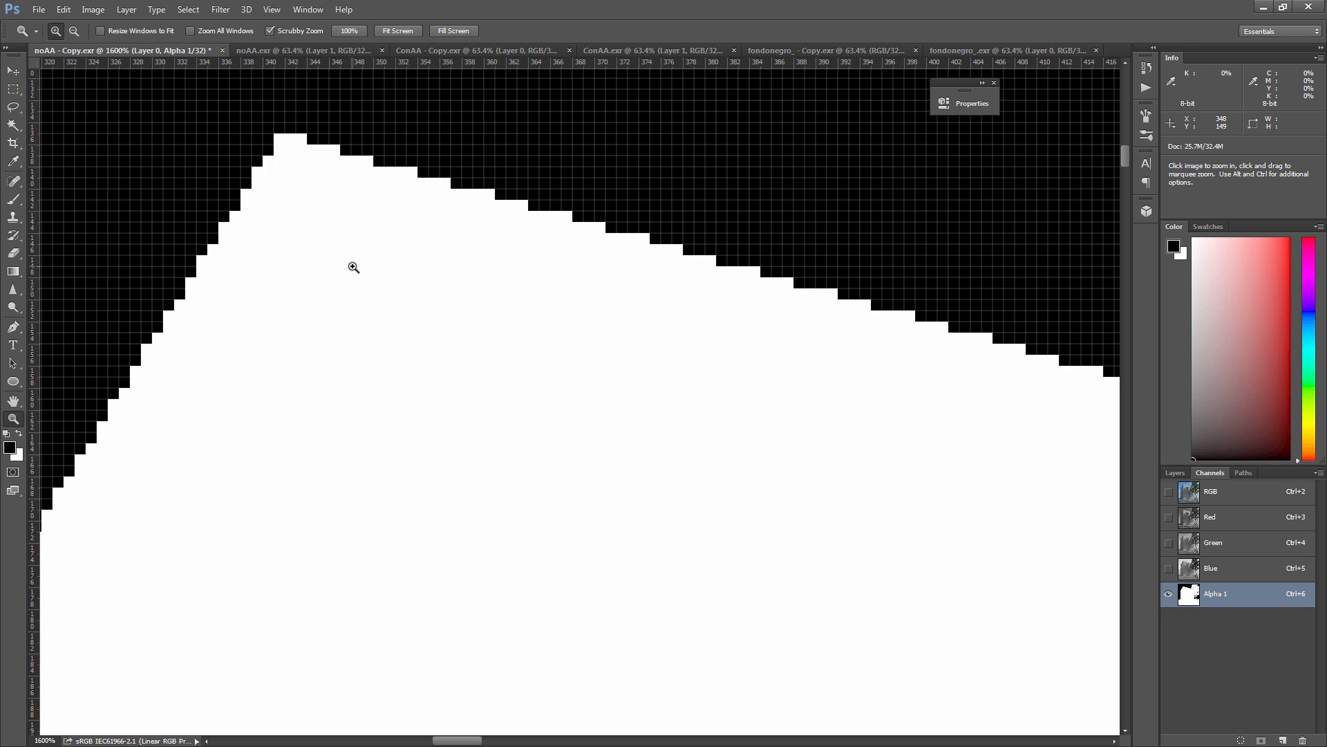
left_click(358, 232, "alt")
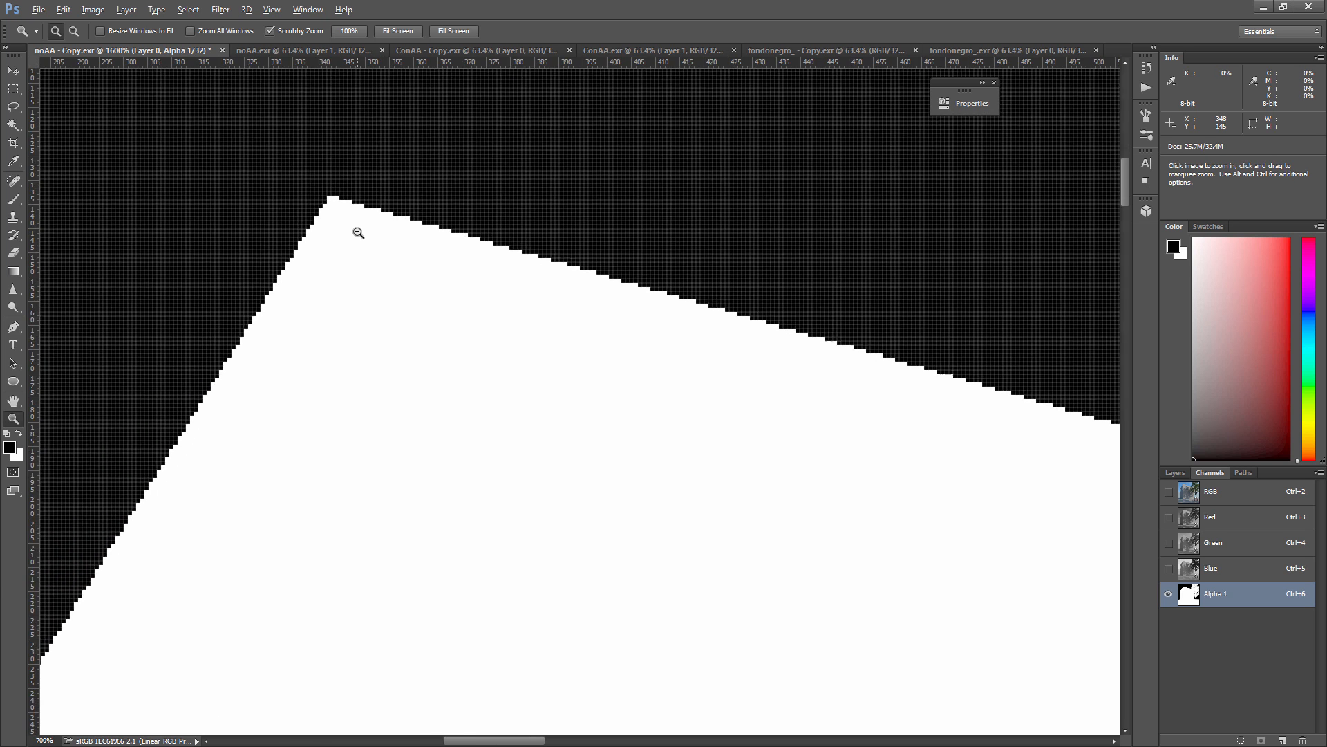
left_click(358, 232, "alt")
left_click(361, 230, "alt")
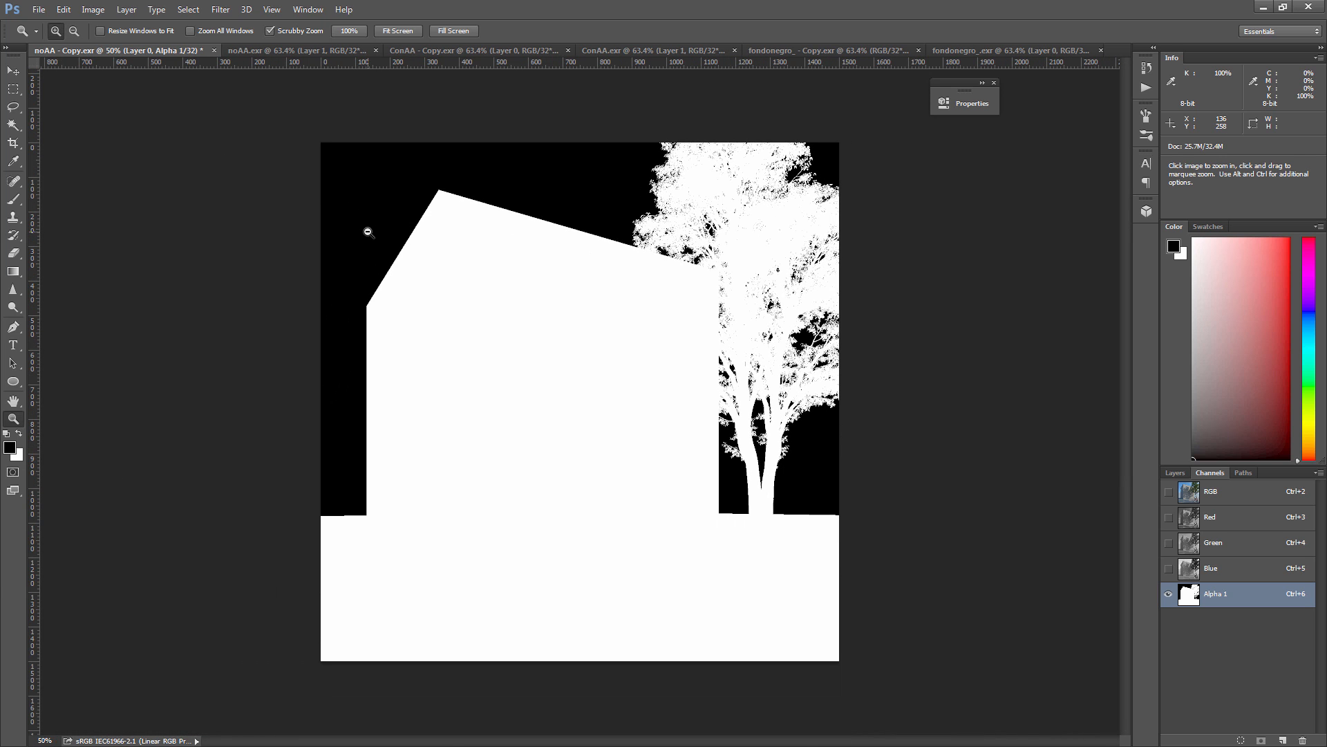
Fill Layer 1 of noAA.exr with a linear blue-to-light-grey gradient running from the image's top edge down to the ground
left_click(274, 51)
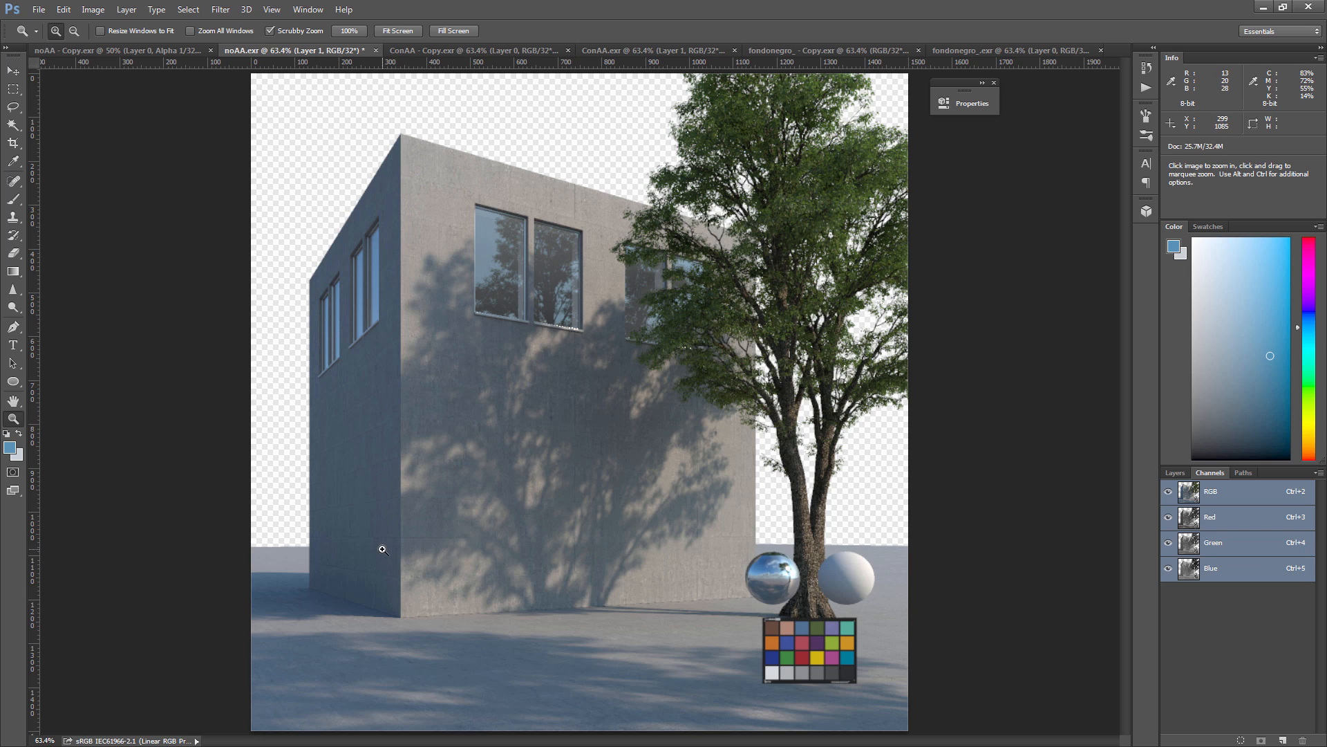
left_click(1177, 473)
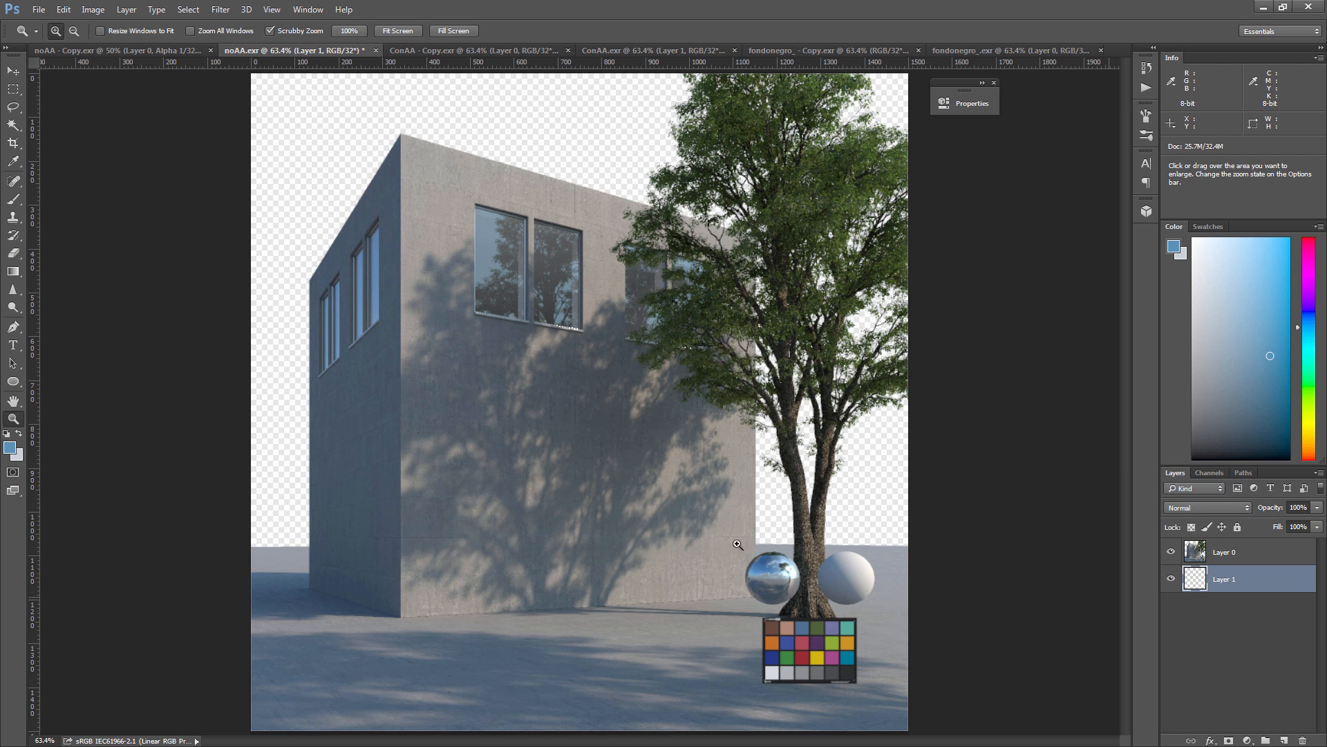
left_click(13, 271)
left_click_drag(296, 562, 296, 170)
key("ctrl+z")
left_click_drag(450, 74, 481, 623)
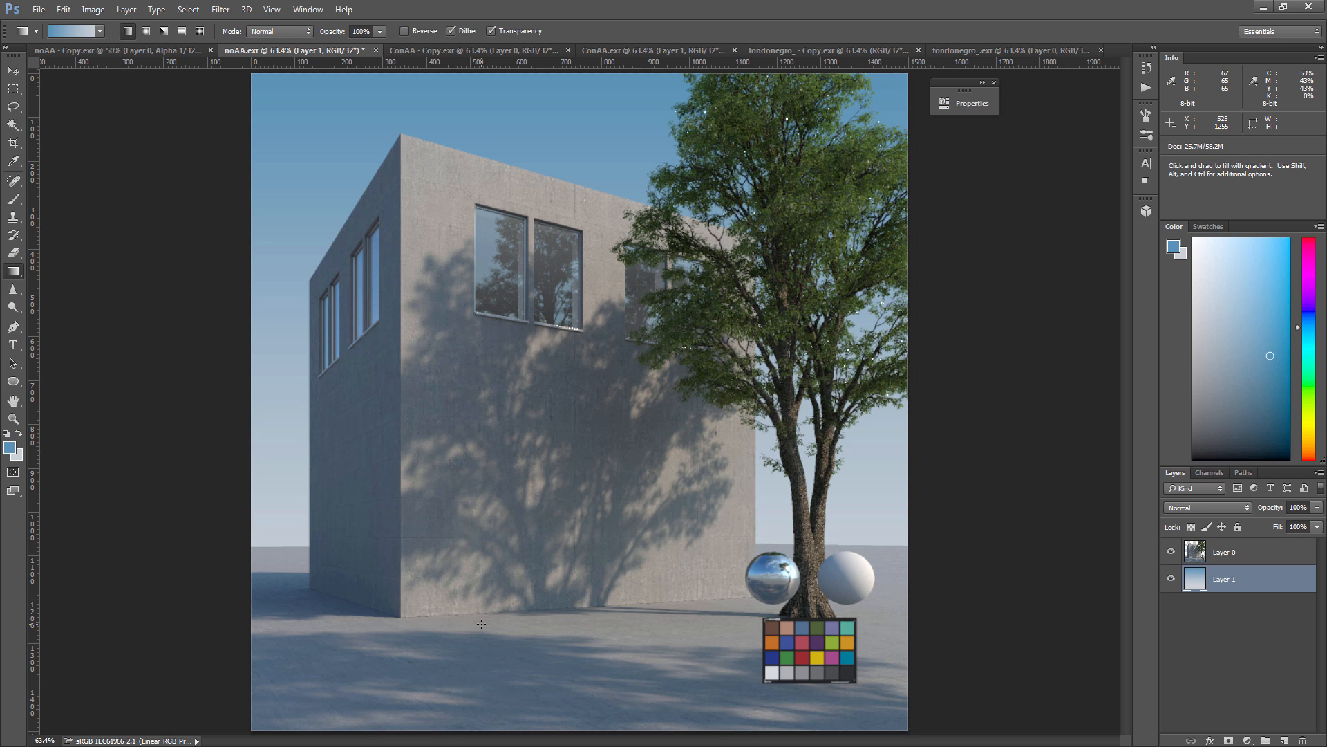
Set the background color to bright red and fill Layer 1 behind the building with it
left_click(17, 455)
left_click(677, 316)
left_click(711, 317)
left_click_drag(614, 383, 746, 259)
left_click(786, 136)
key("ctrl+BackSpace")
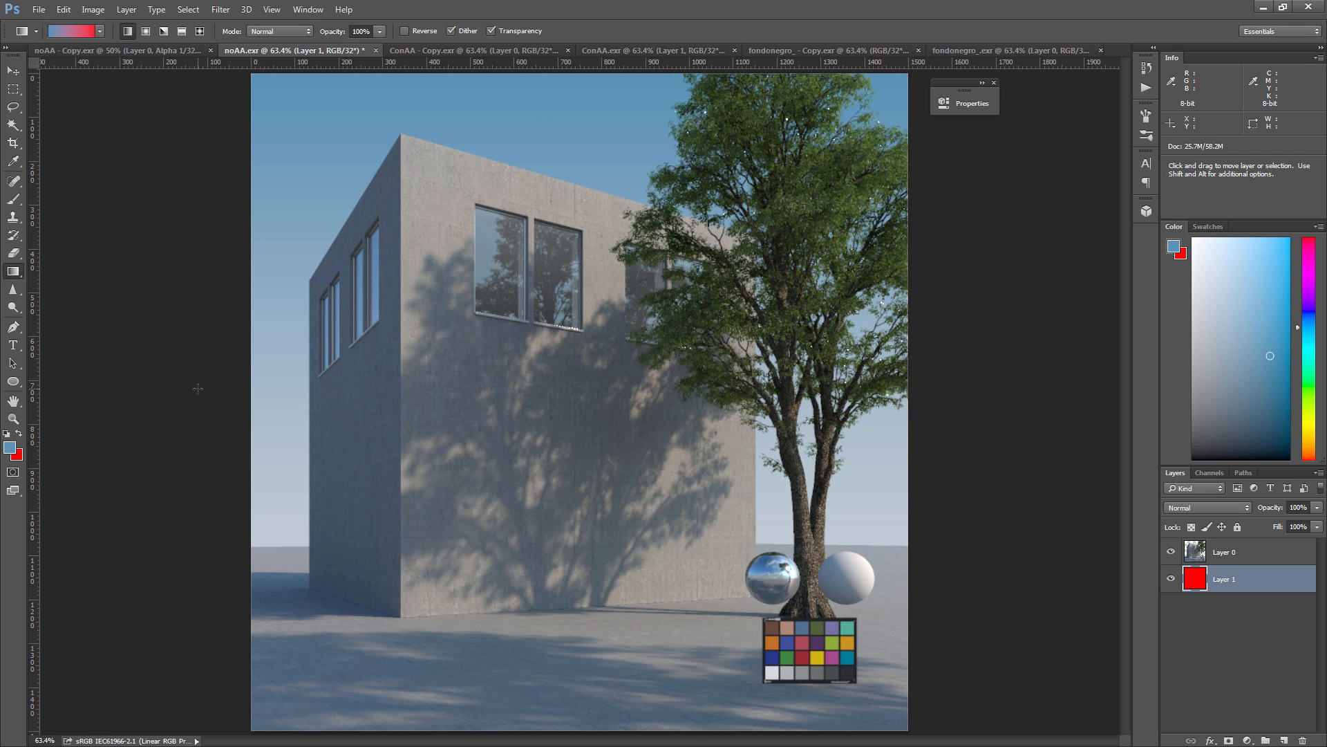
Inspect the roof edge and tree foliage of noAA.exr against the red background at up to 400% zoom
double_click(13, 418)
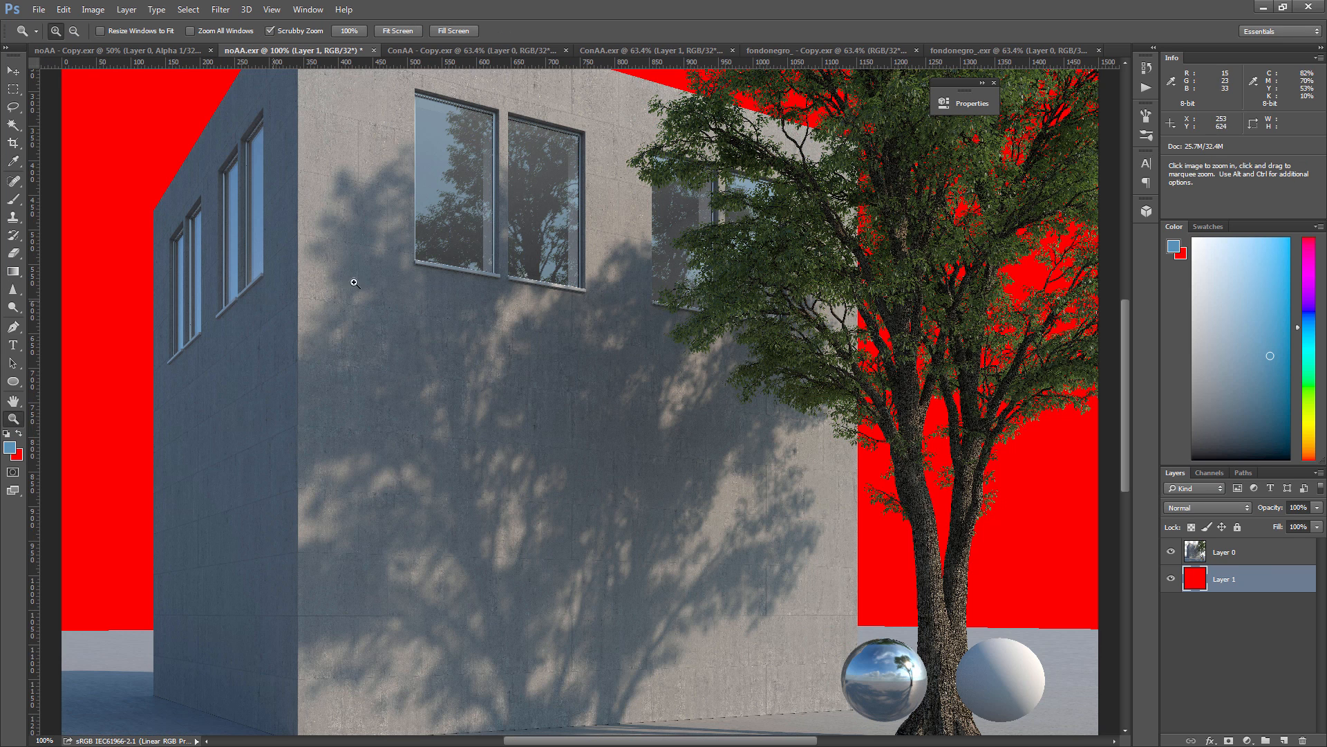
left_click(13, 401)
left_click_drag(712, 196, 579, 510)
left_click(13, 419)
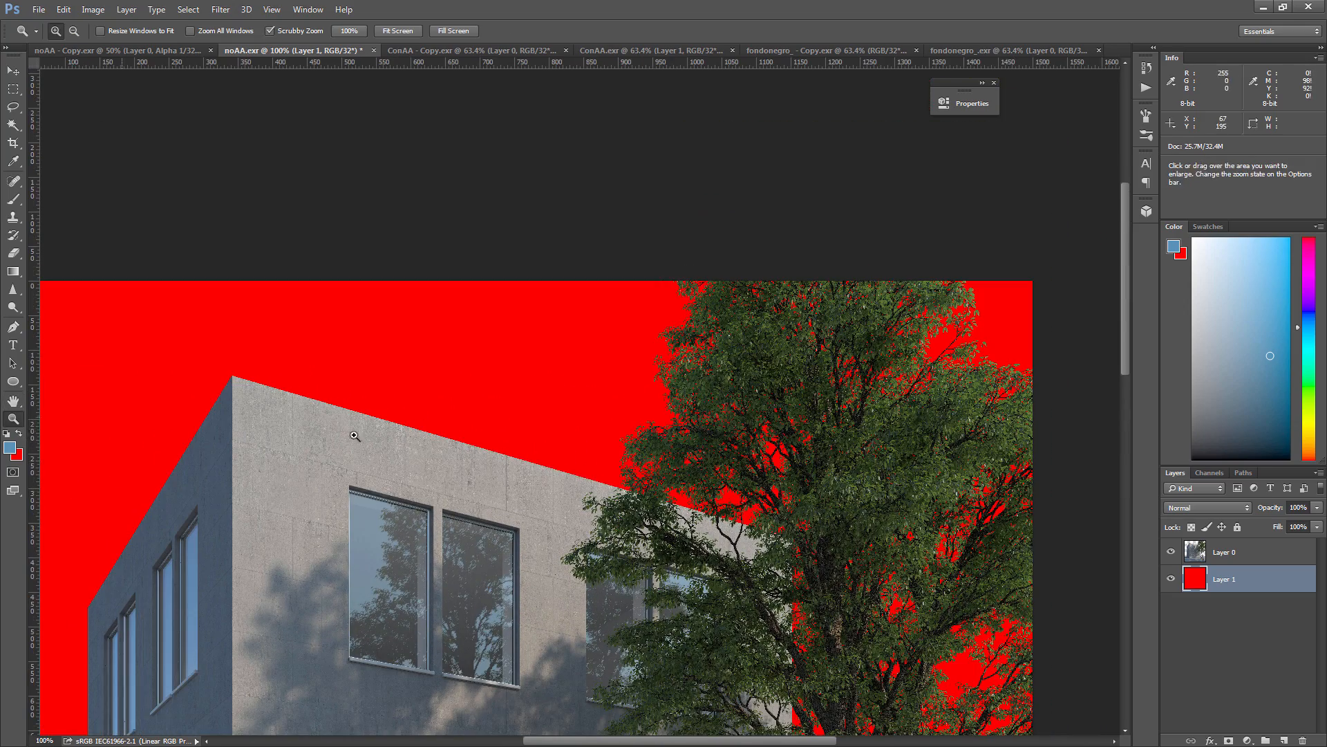
left_click(631, 472)
left_click(631, 472)
left_click(631, 472)
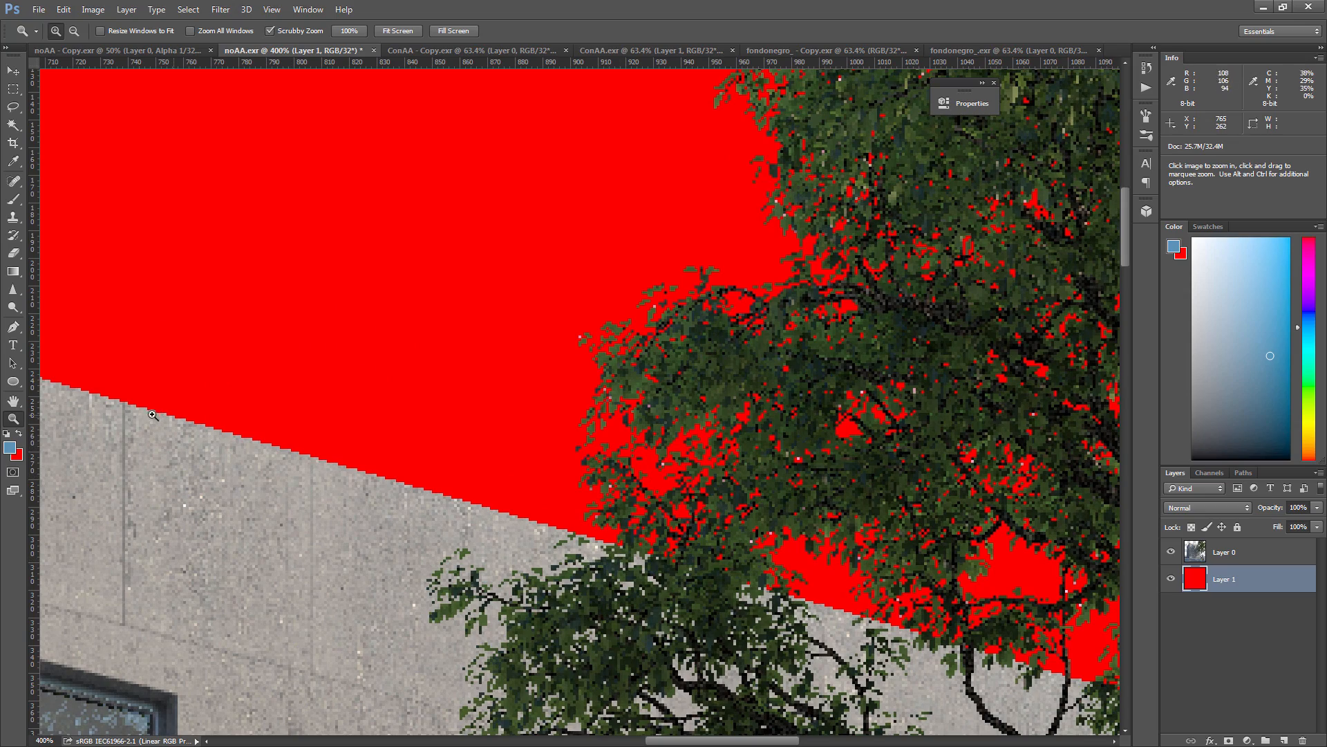
left_click(211, 413, "alt")
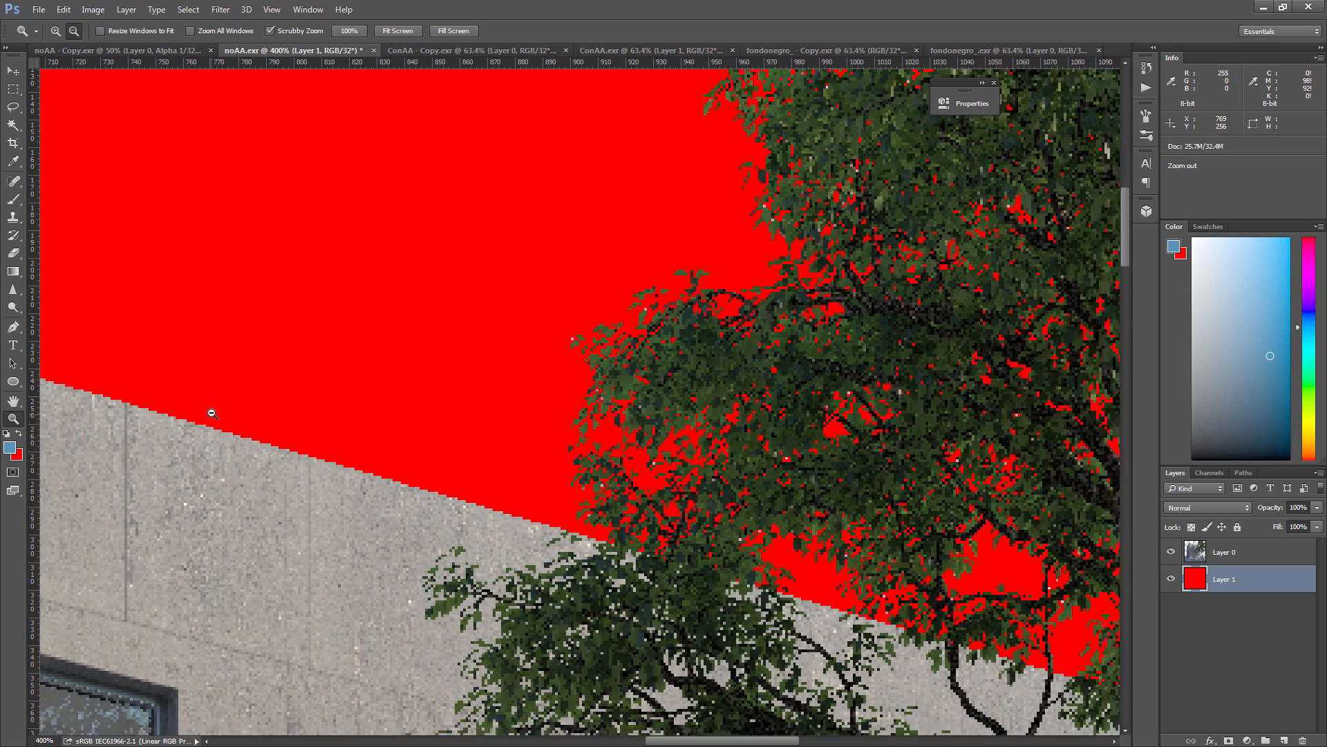
left_click(211, 414, "alt")
left_click_drag(117, 378, 309, 98)
Display only the Alpha 1 channel of ConAA - Copy.exr, focused on the building's roof edge
left_click(419, 53)
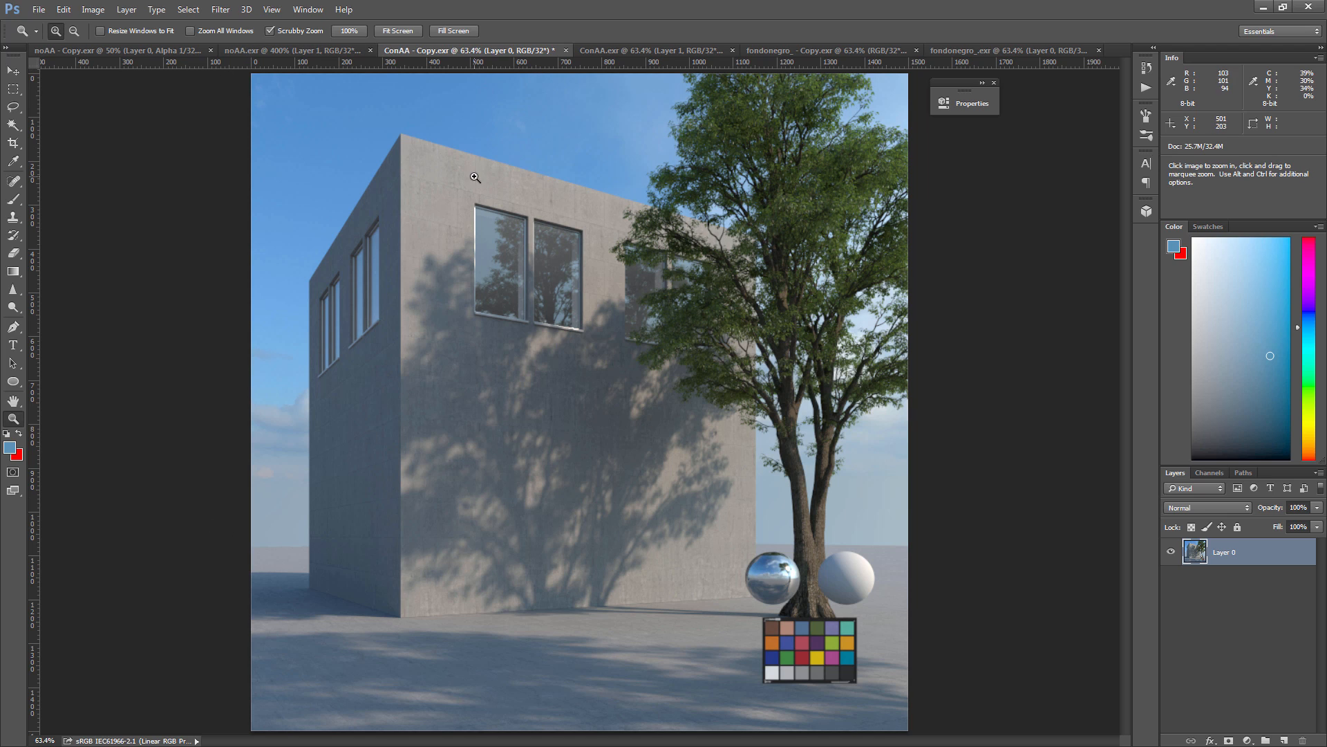
left_click_drag(458, 159, 547, 214)
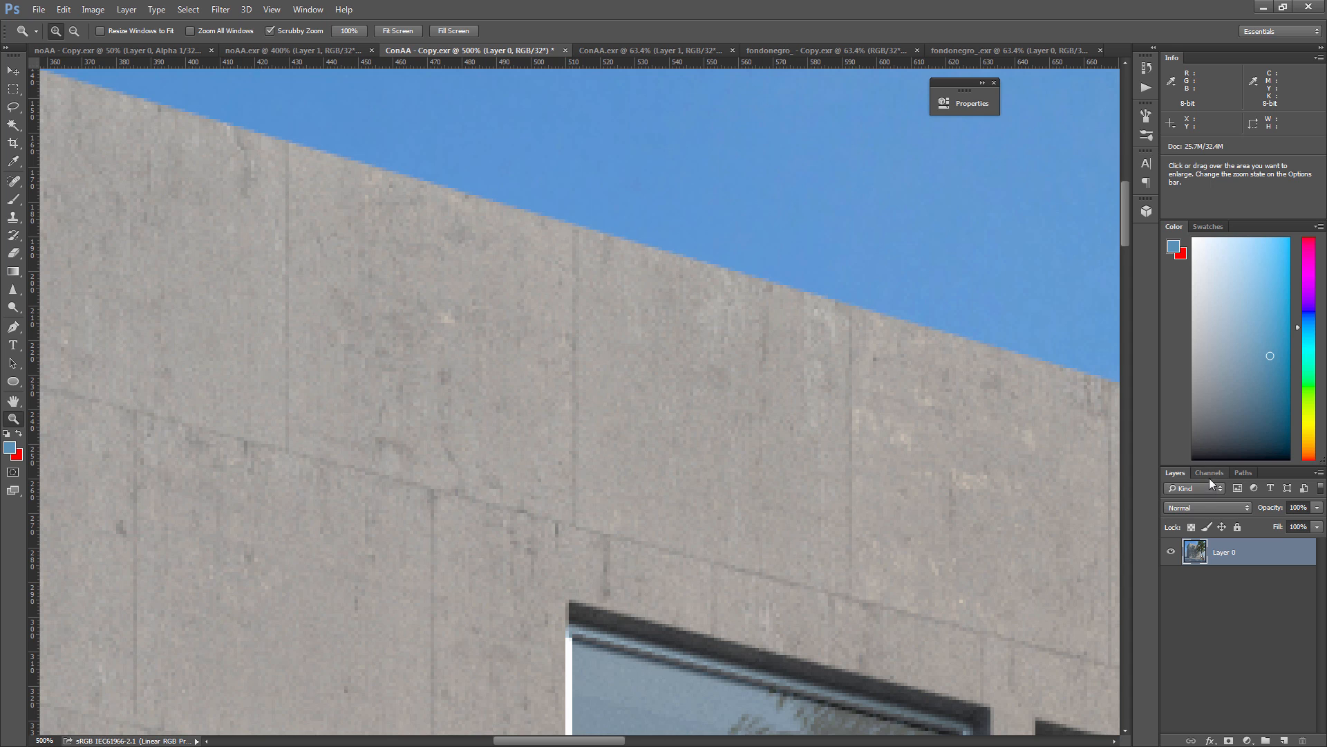
left_click(1210, 474)
left_click(1169, 593)
left_click(1168, 491)
Inspect the edge pixels of the ConAA - Copy alpha channel along the roofline at 3200% zoom
left_click_drag(599, 207, 602, 229)
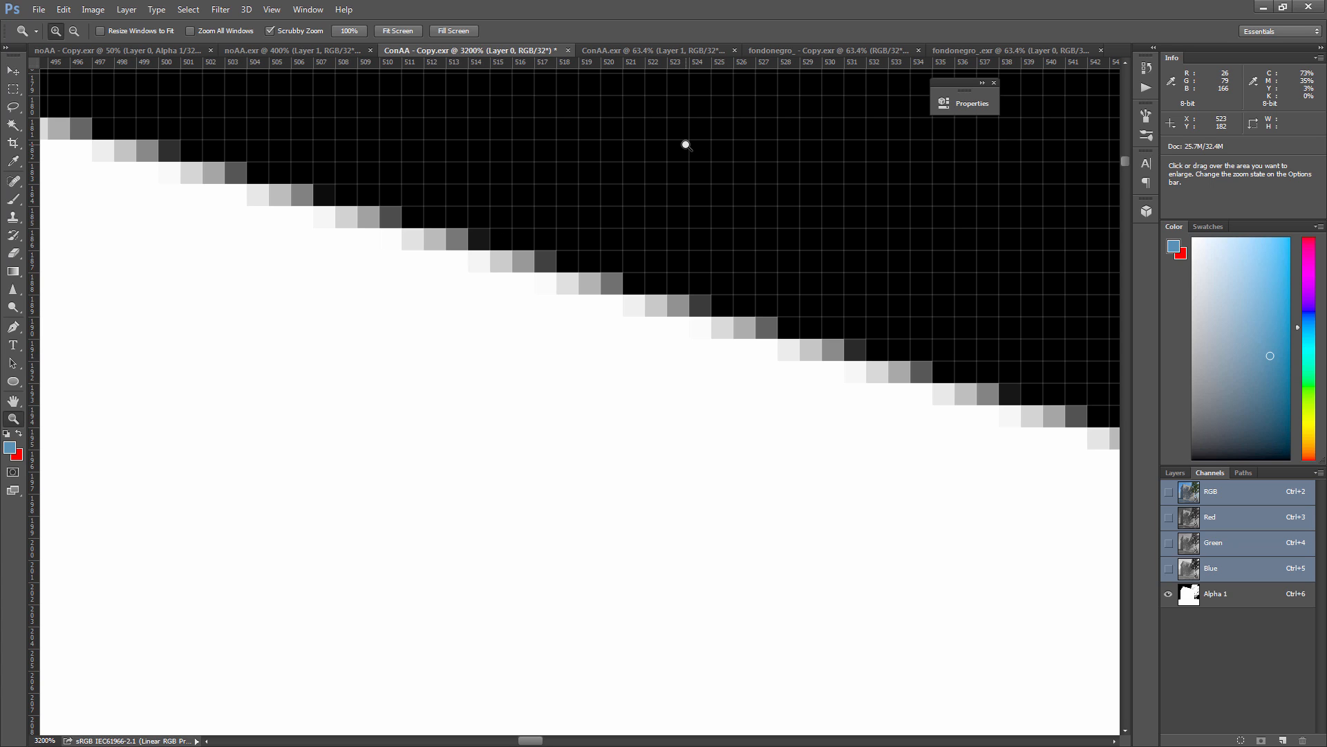
left_click(554, 285, "alt")
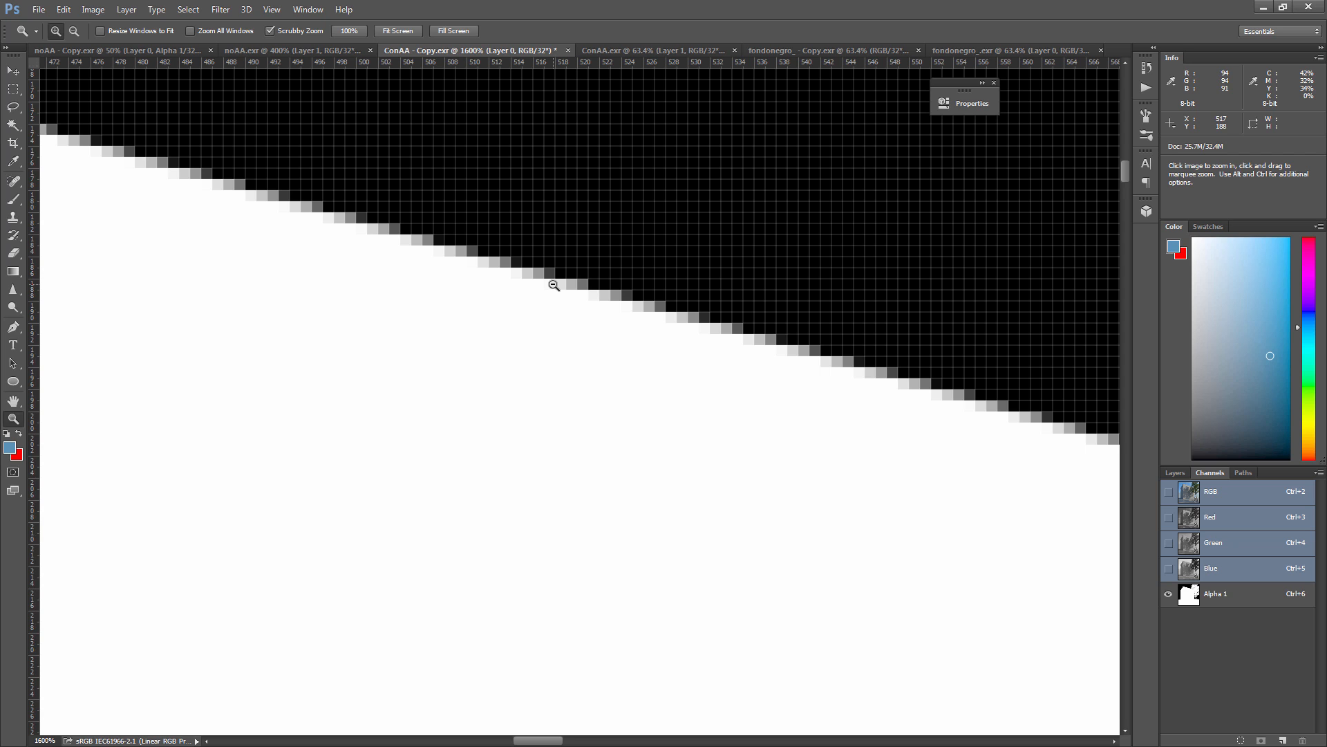
left_click(536, 283)
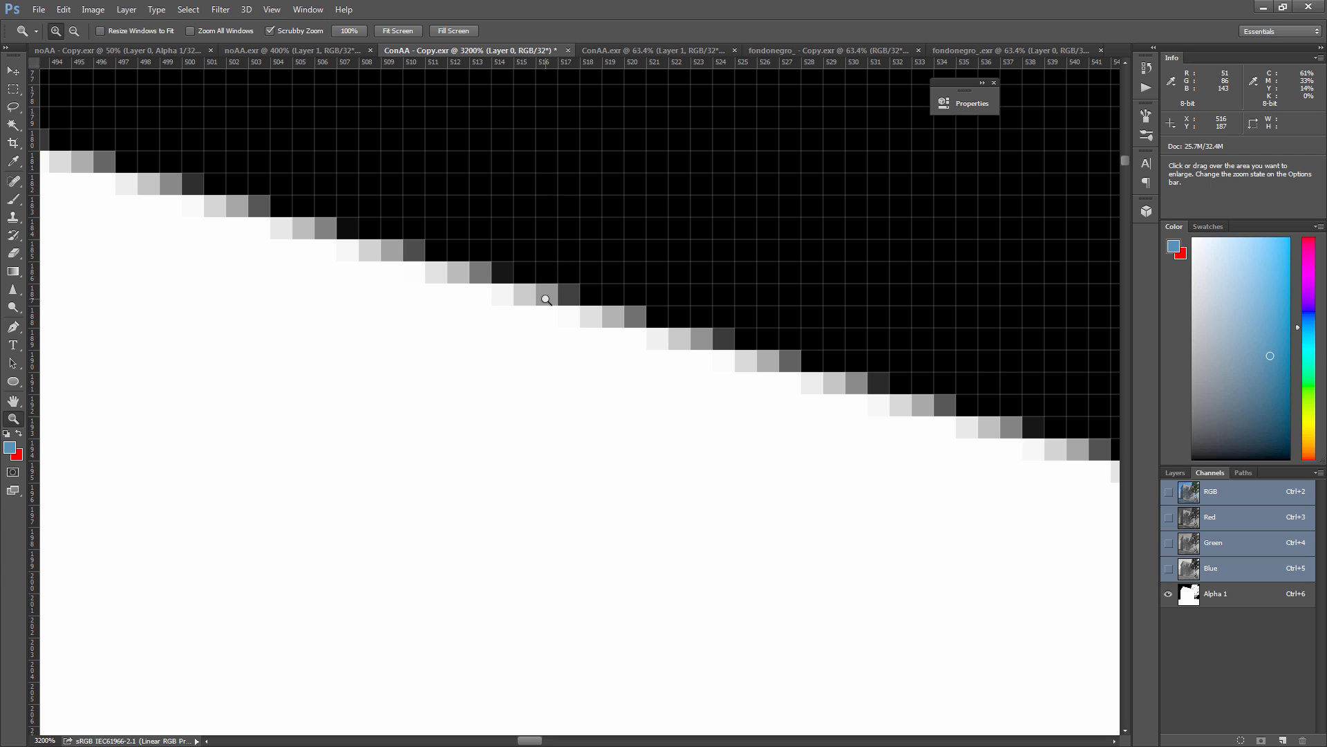
left_click(587, 257, "alt")
left_click(584, 255, "alt")
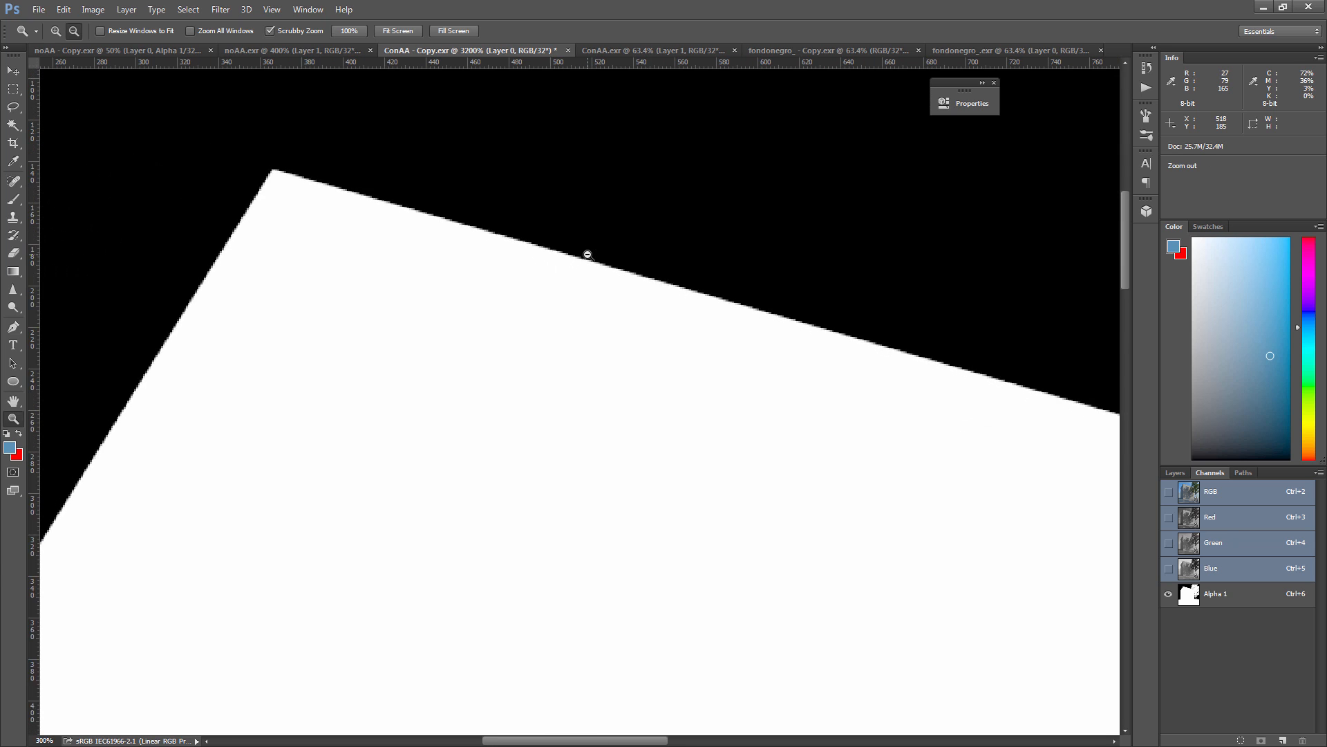
left_click(624, 246, "alt")
Display only the Alpha 1 channel of fondonegro_ - Copy.exr and inspect its roof edge pixels at 3200% zoom
left_click(806, 51)
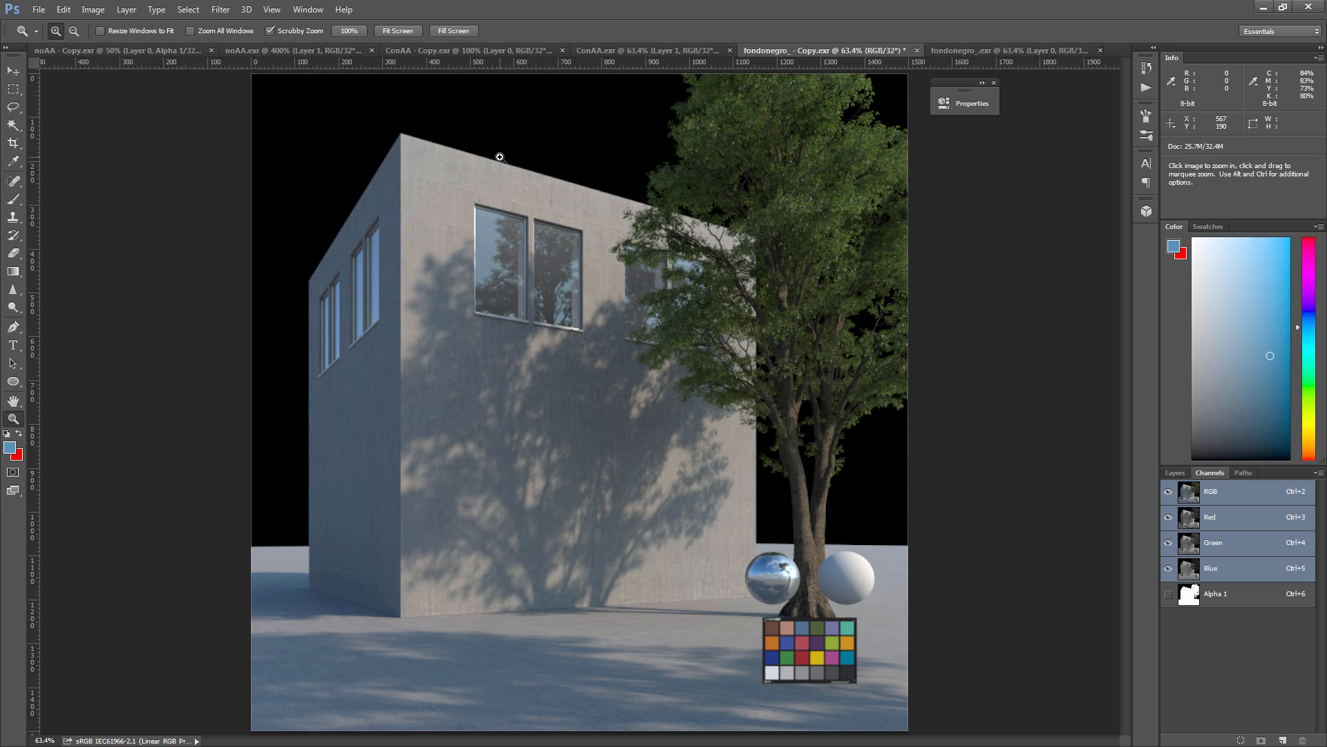
left_click_drag(499, 157, 550, 205)
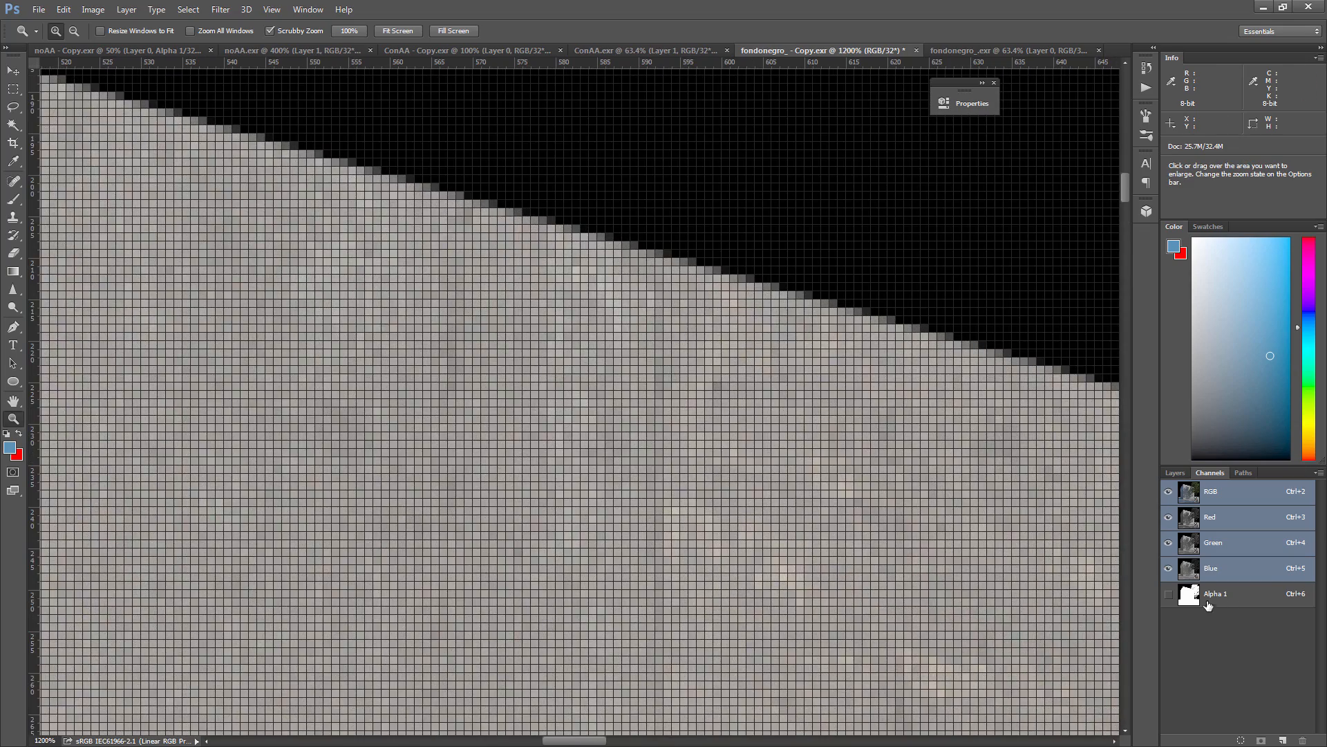
left_click(1212, 596)
left_click(1169, 492)
left_click(1170, 492)
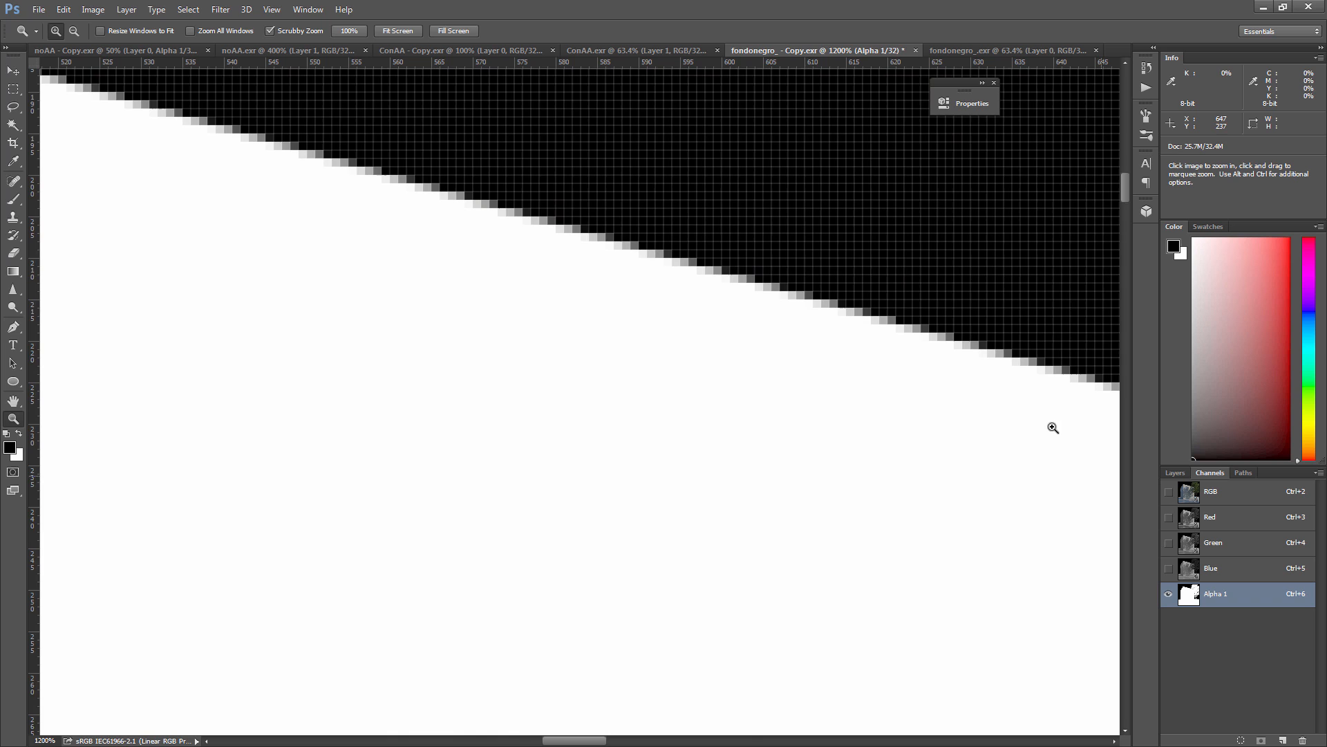
left_click_drag(572, 205, 567, 255)
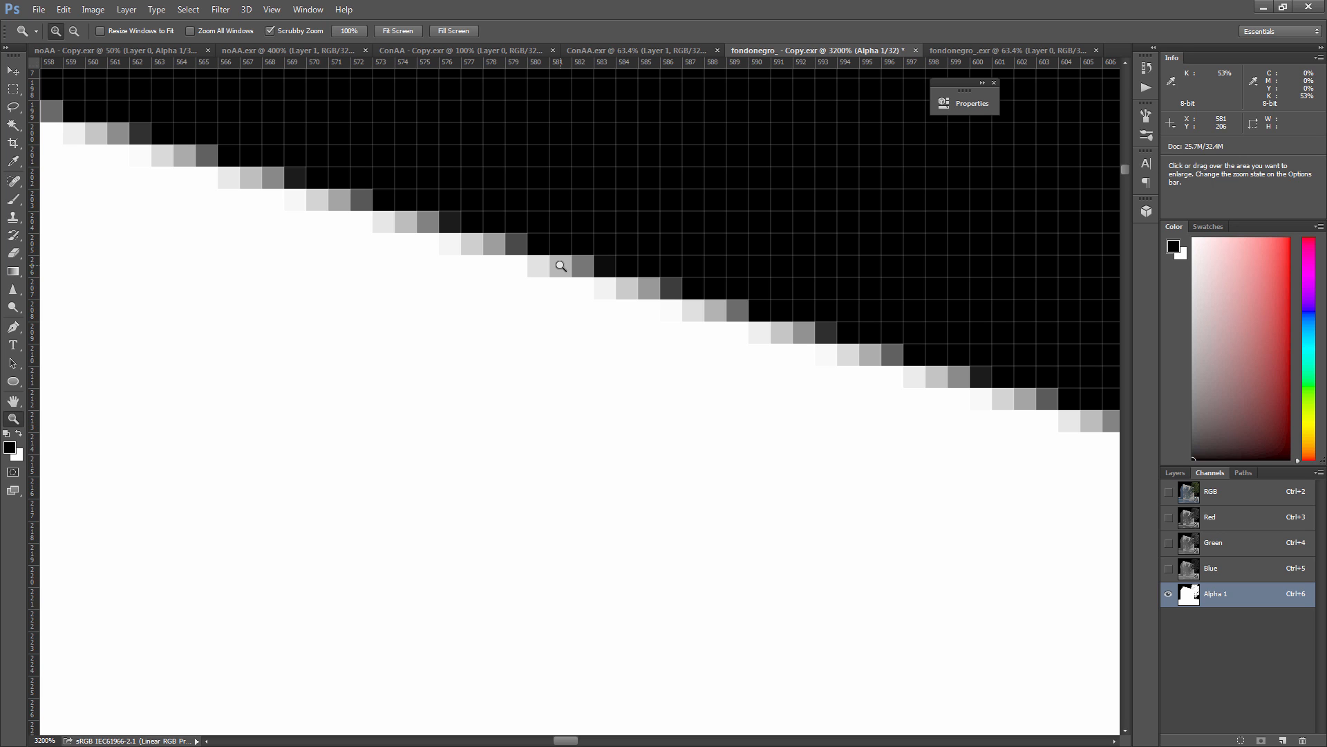
scroll(561, 267, "down", 7)
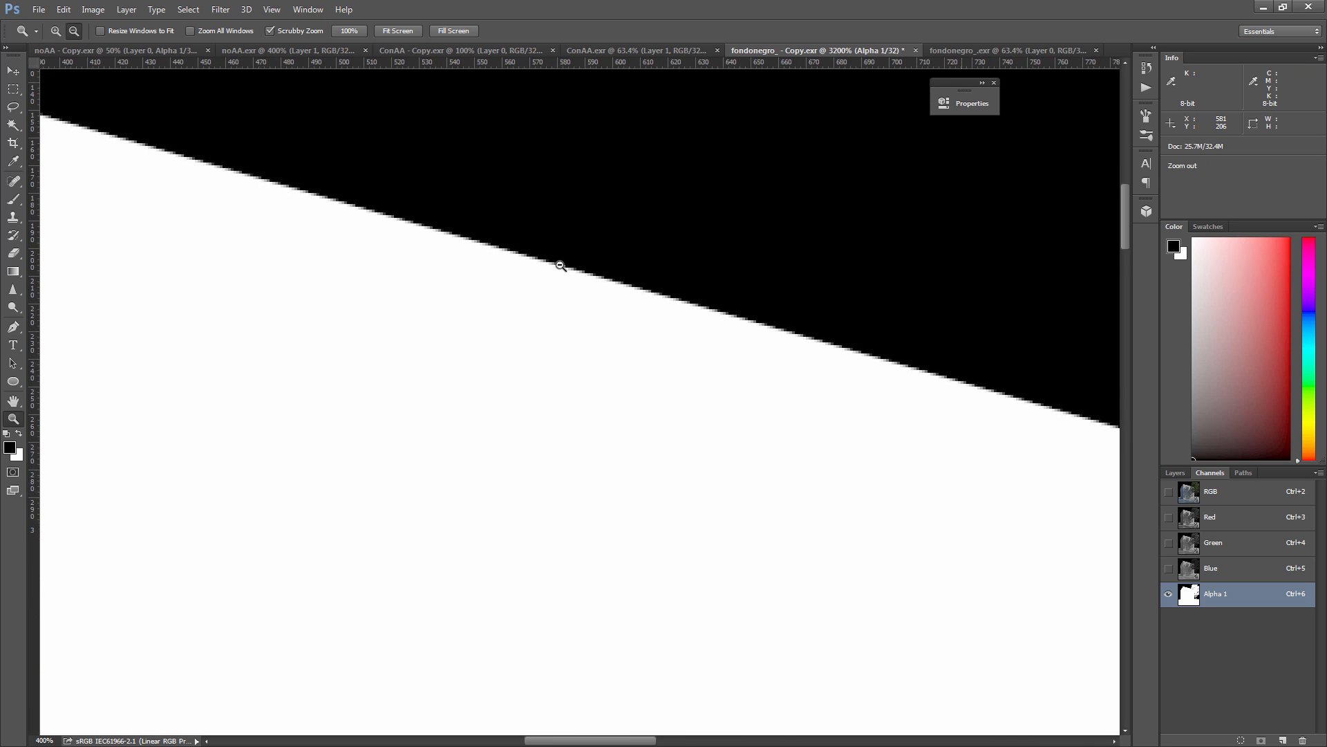
scroll(561, 266, "down", 4)
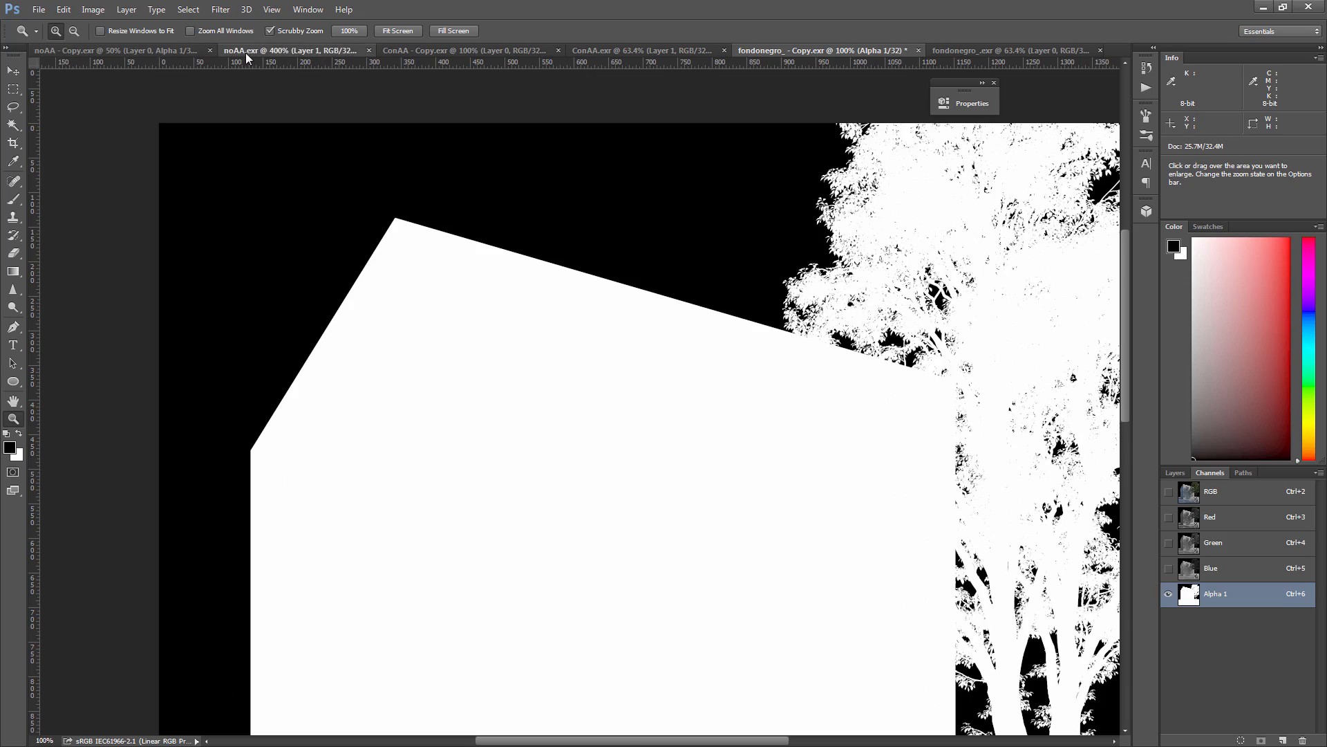
Return to noAA.exr and view the building and tree against the red background at 66.67% zoom
left_click(247, 54)
scroll(307, 209, "down", 3)
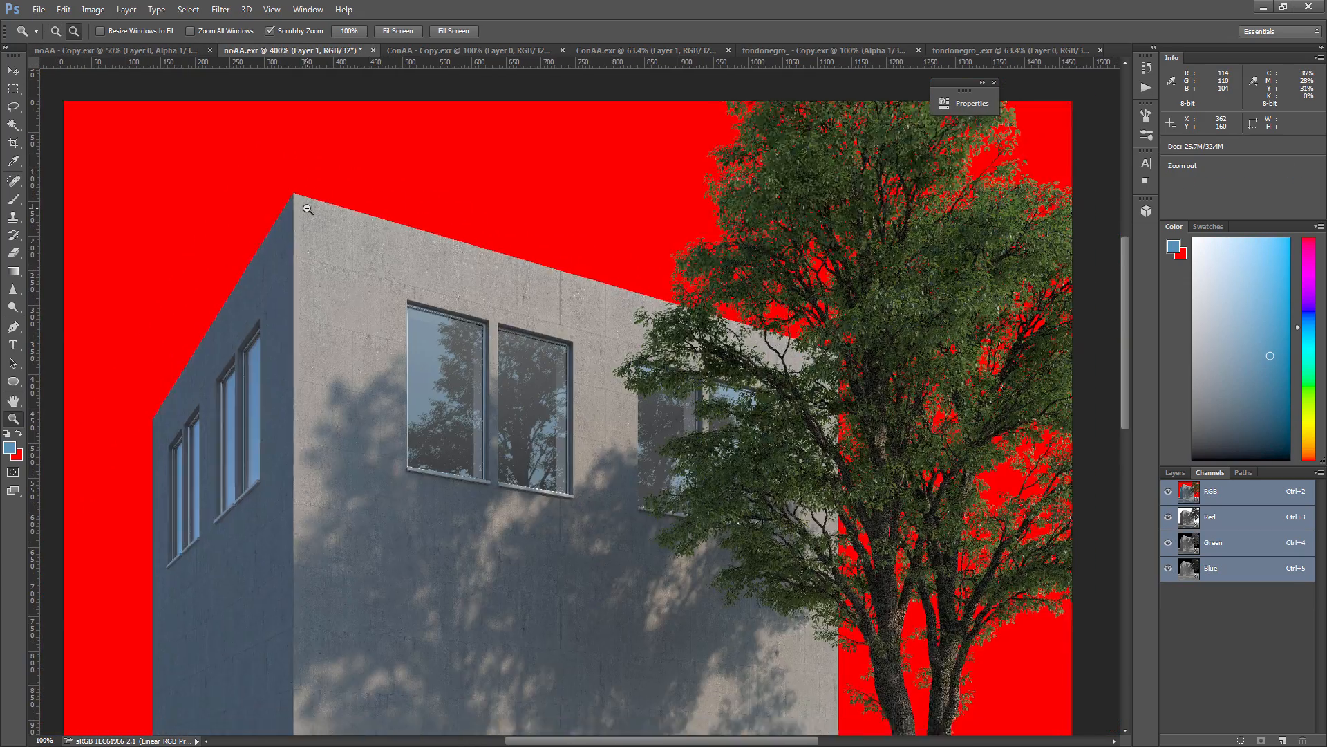
scroll(307, 208, "down", 3)
scroll(512, 222, "up", 1)
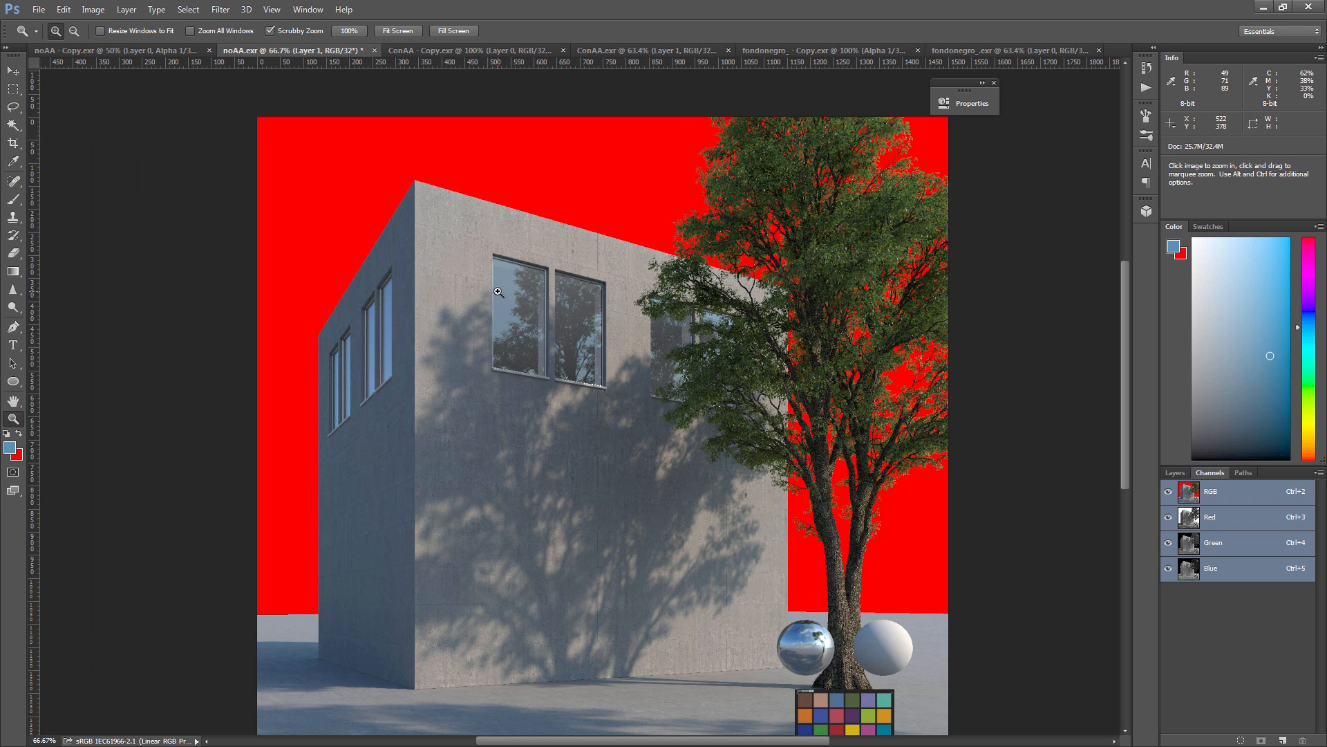
Fill Layer 1 of ConAA.exr with the red background colour and examine the roofline and foliage edges up close
left_click(445, 50)
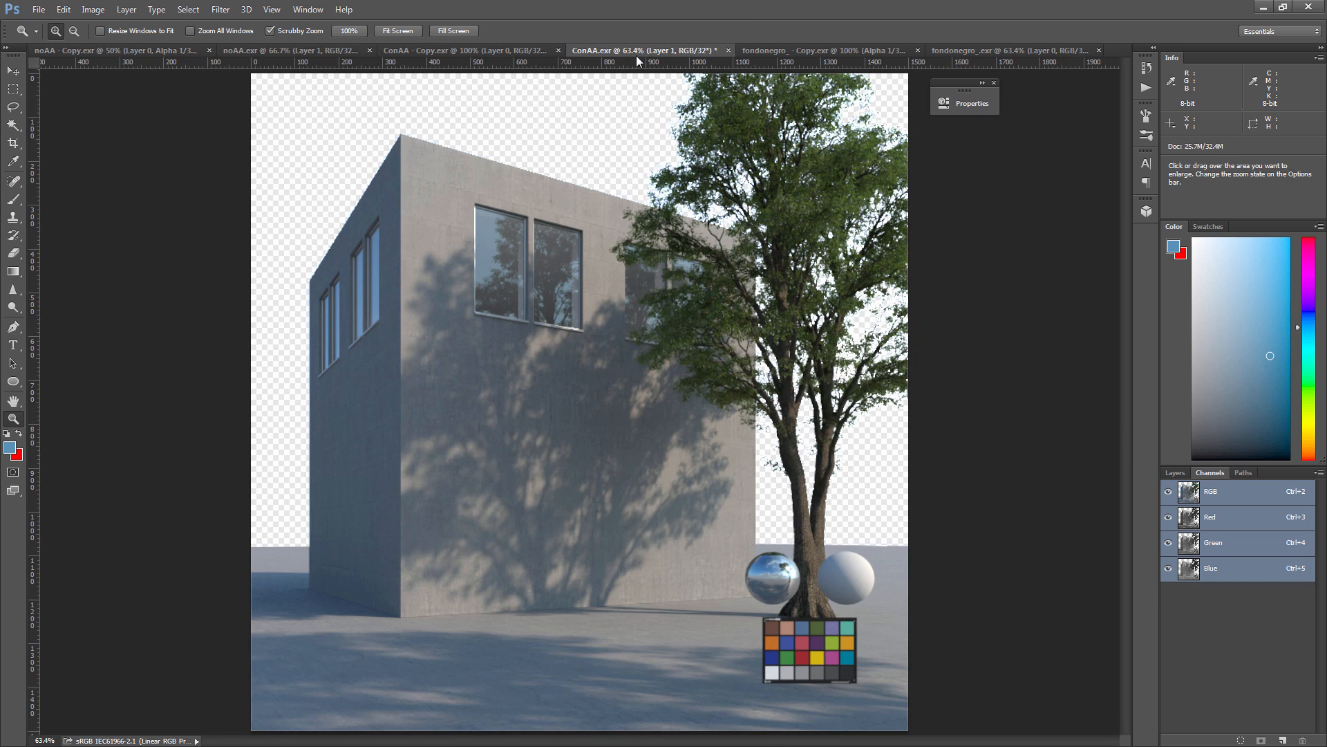
left_click(636, 54)
left_click(1174, 473)
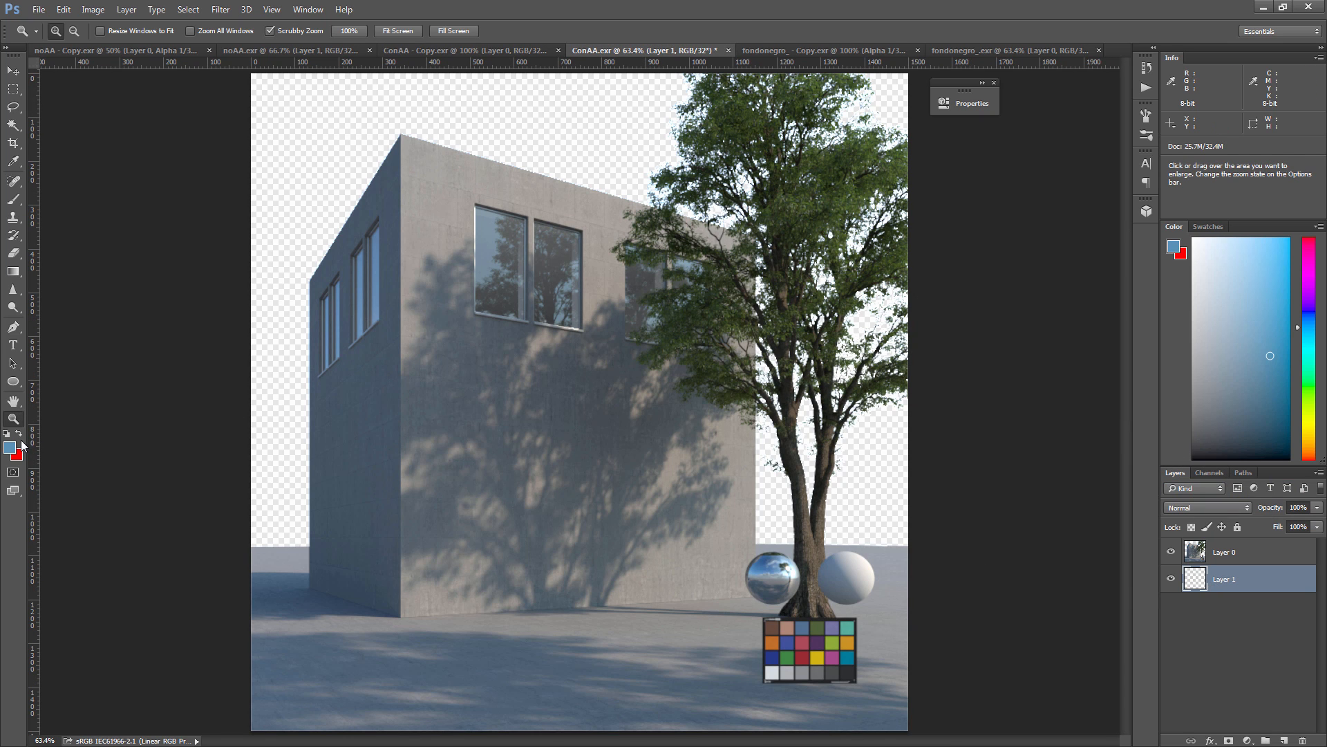
key("ctrl+BackSpace")
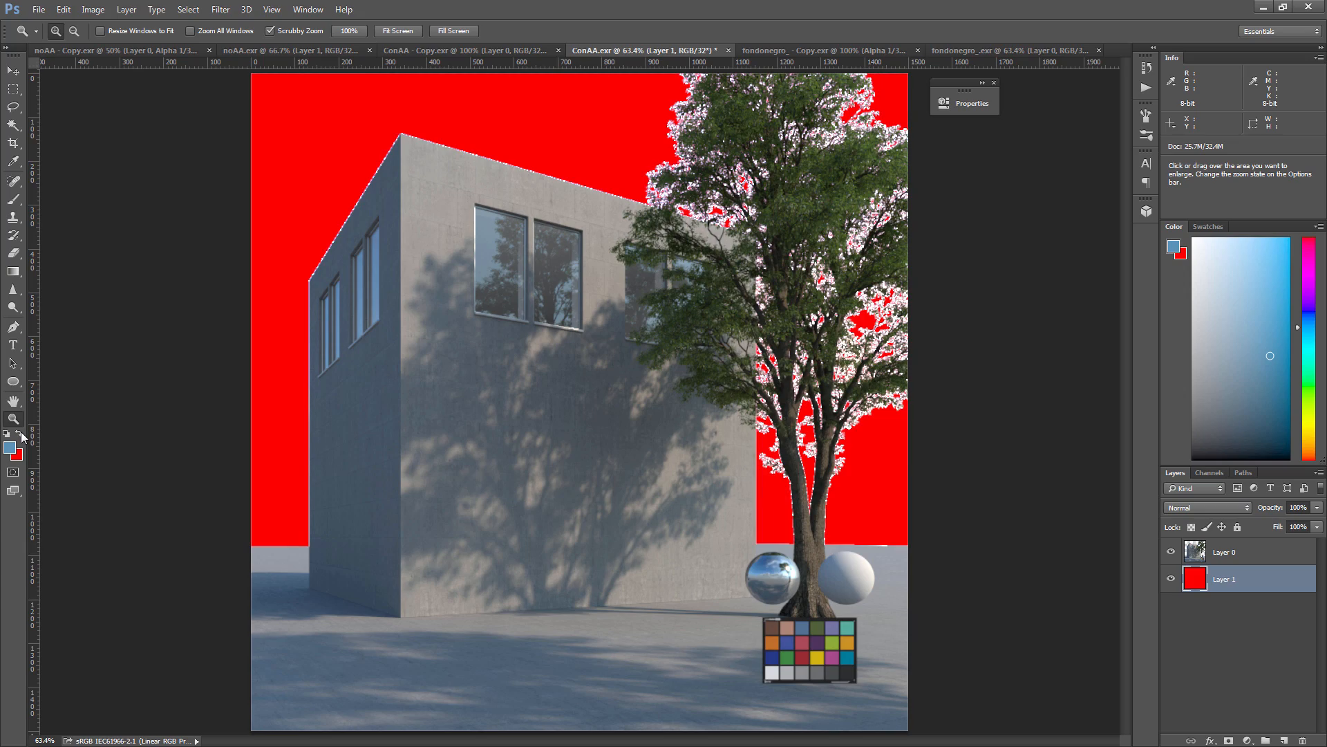
left_click_drag(664, 189, 641, 191)
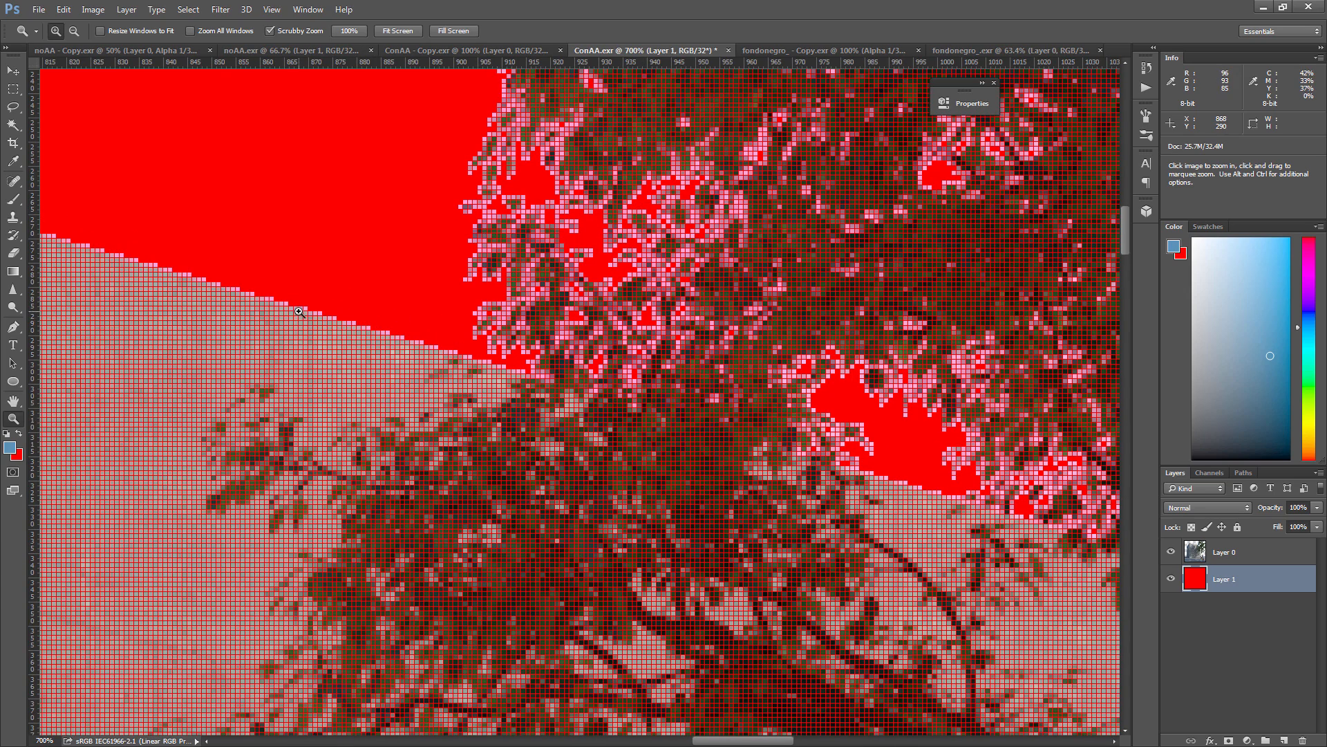
left_click_drag(294, 381, 294, 381)
Add a new layer beneath Layer 0 in fondonegro_.exr and fill it with the red background colour
left_click(982, 52)
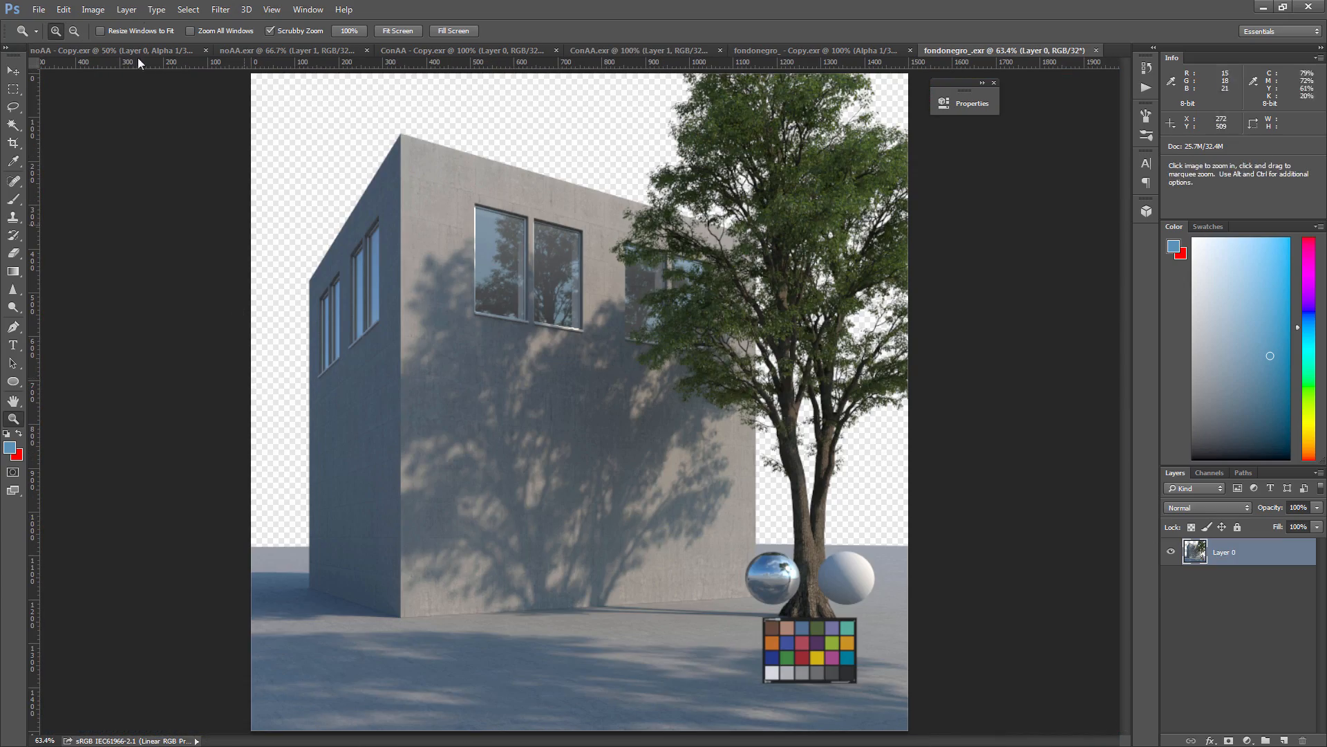
left_click(126, 10)
mouse_move(145, 20)
left_click(305, 20)
key("Return")
key("ctrl+bracketleft")
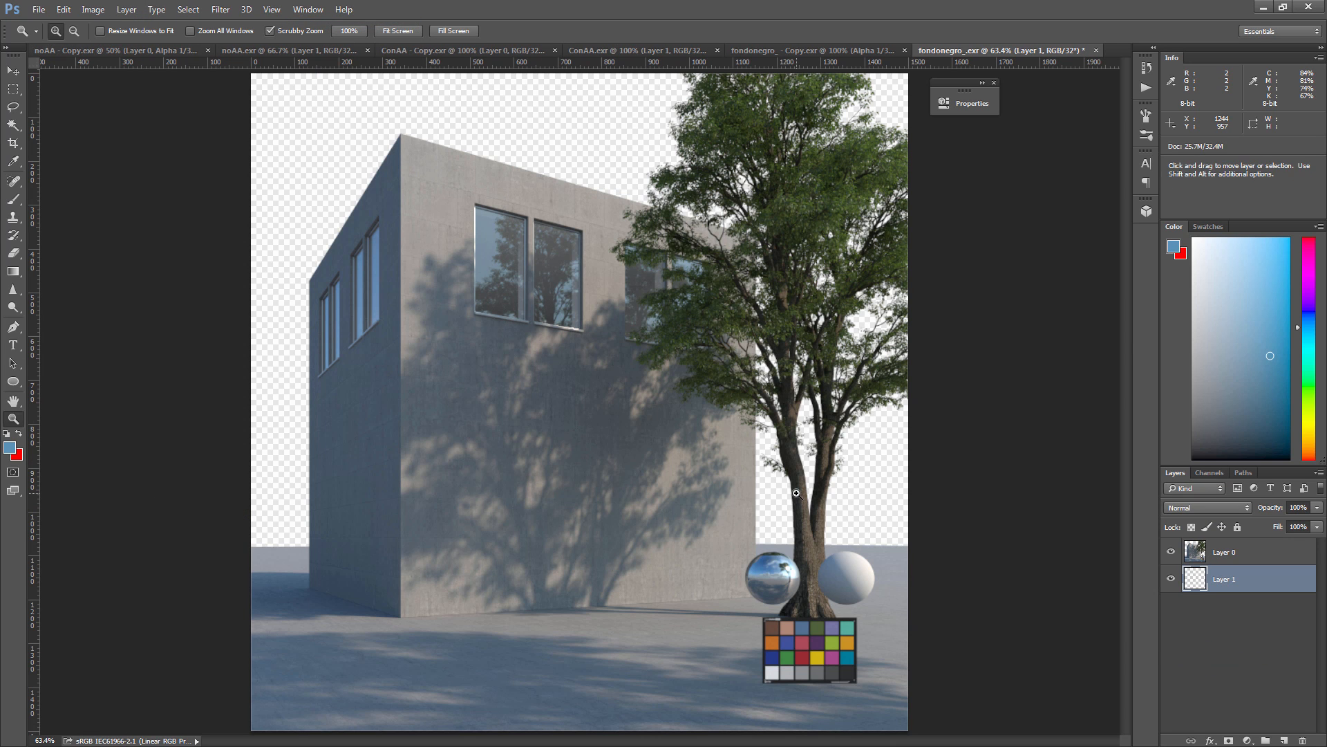
key("ctrl+BackSpace")
Examine the roof and foliage edges of fondonegro_.exr against red up close, ending with the whole image at 50% zoom
left_click(649, 165)
left_click_drag(649, 165, 653, 398)
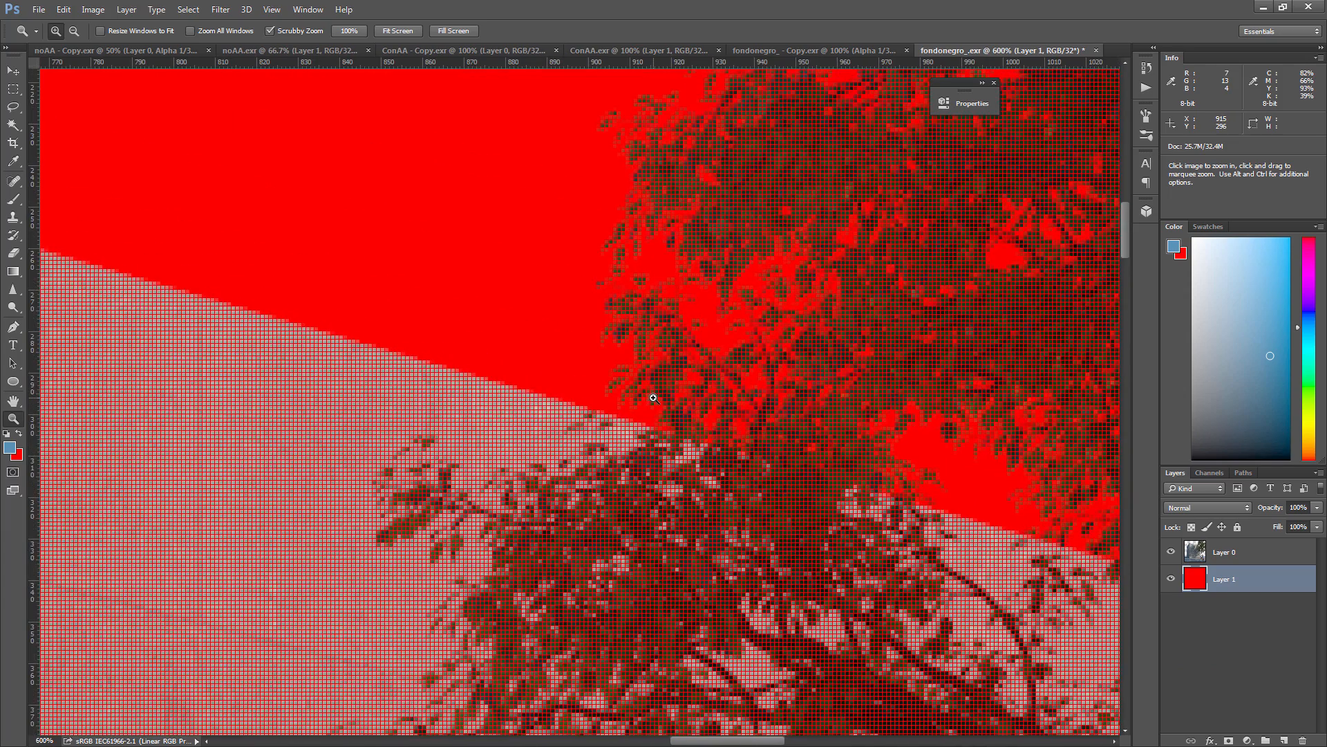
left_click(653, 398, "alt")
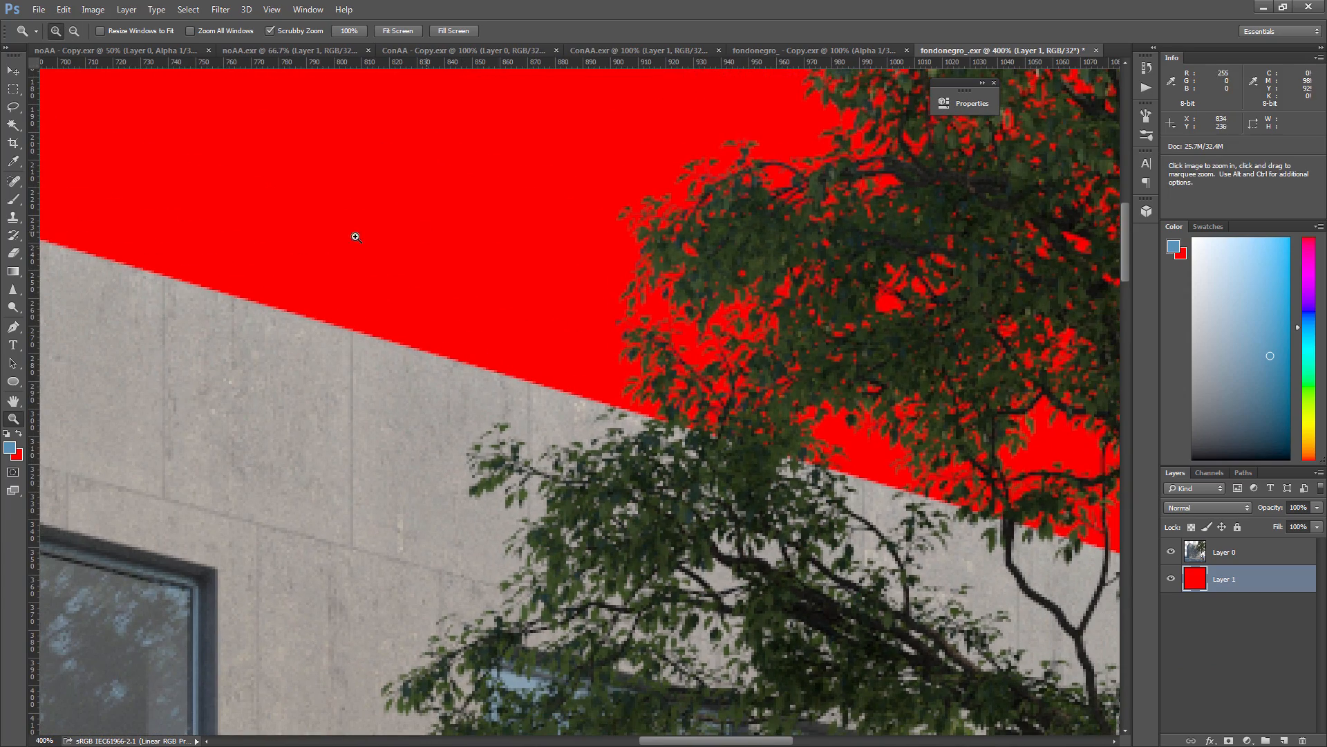
left_click(447, 428, "alt")
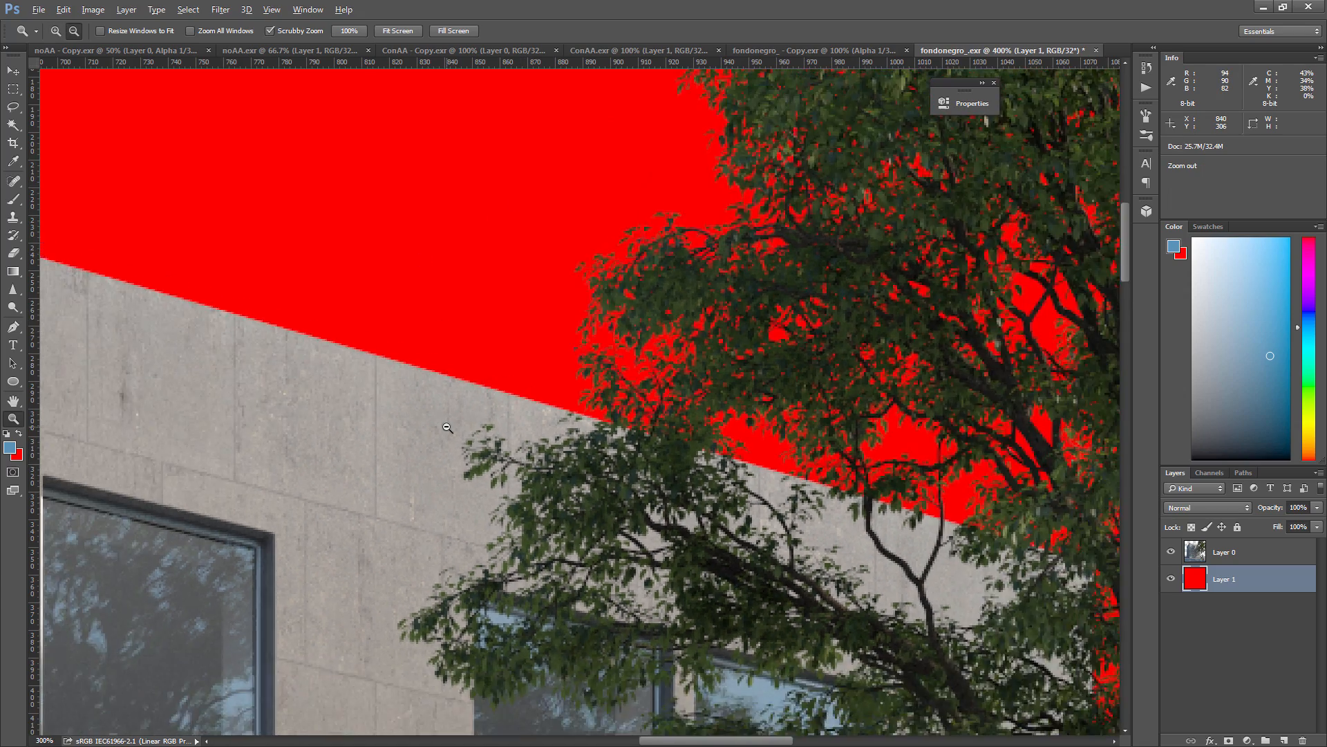
left_click(448, 427, "alt")
left_click(447, 428, "alt")
left_click(447, 427, "alt")
left_click(447, 427, "alt")
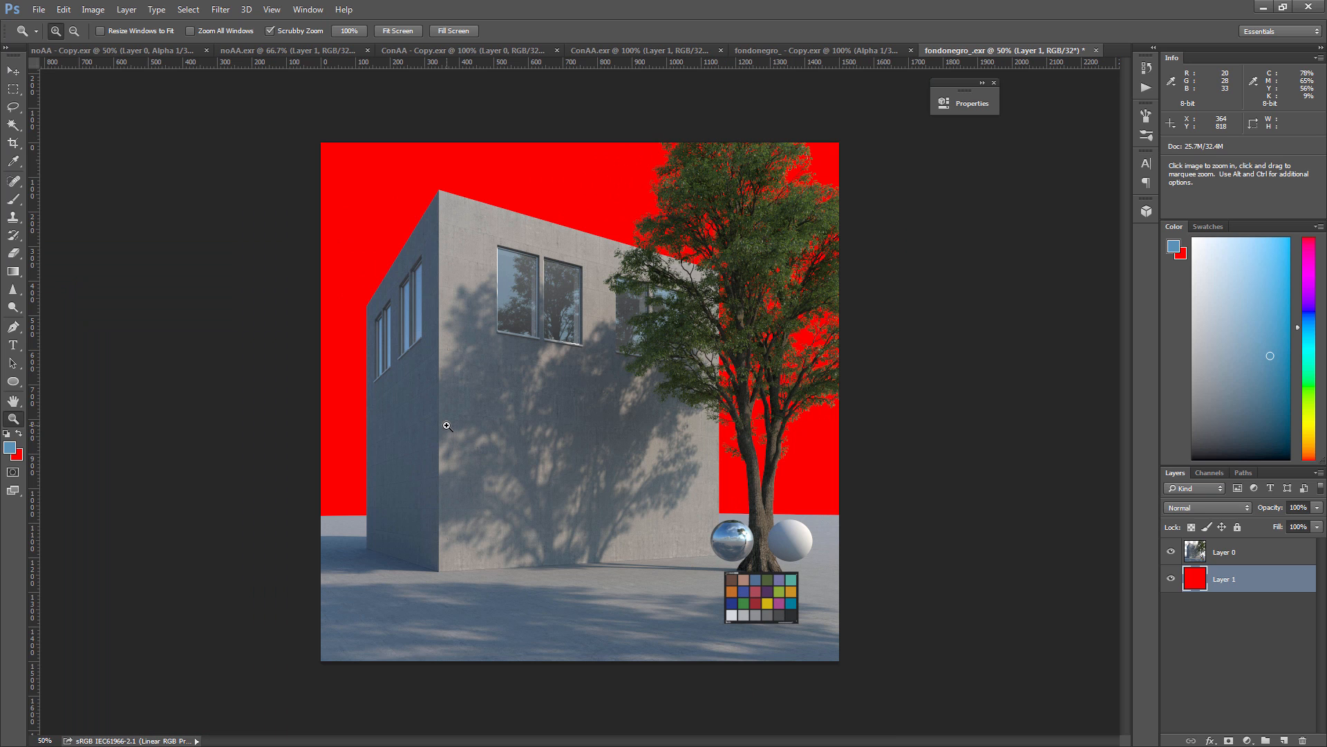
Try defringing Layer 0 of ConAA.exr with a width of 1 pixel
left_click(682, 53)
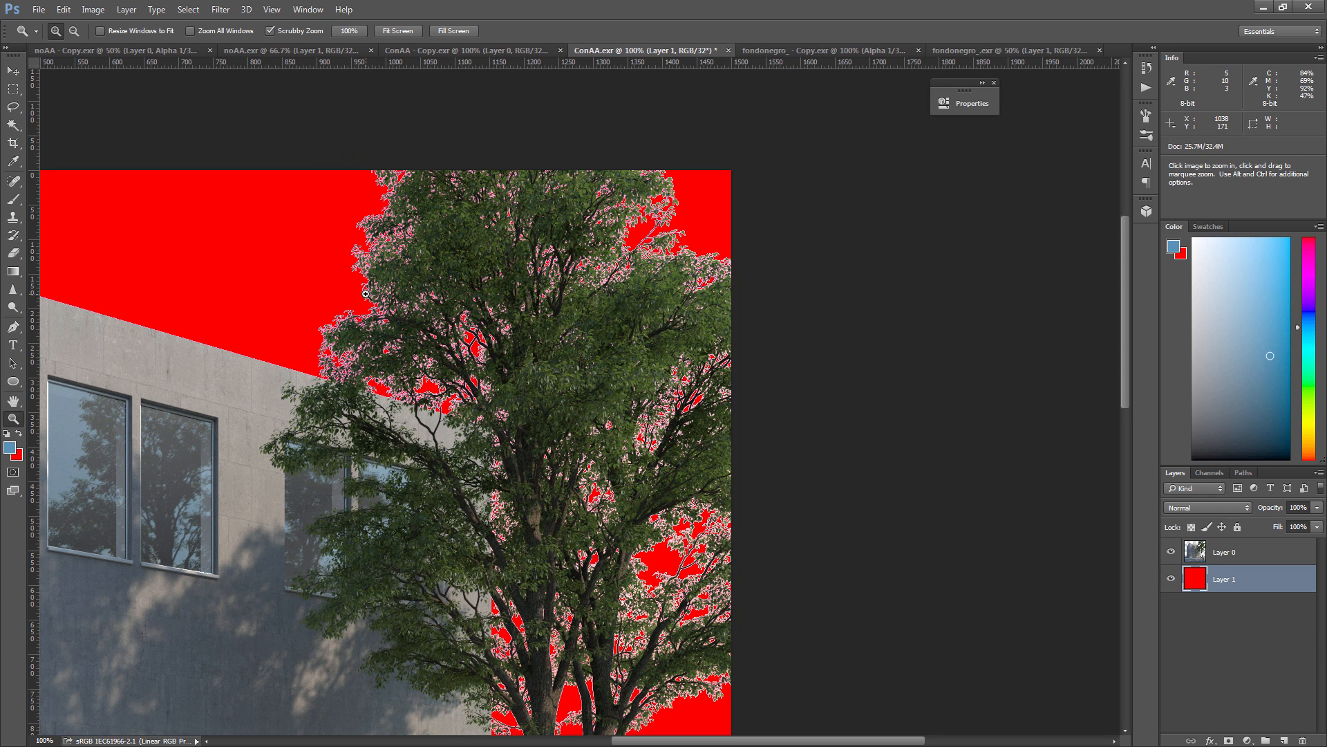
left_click(1238, 552)
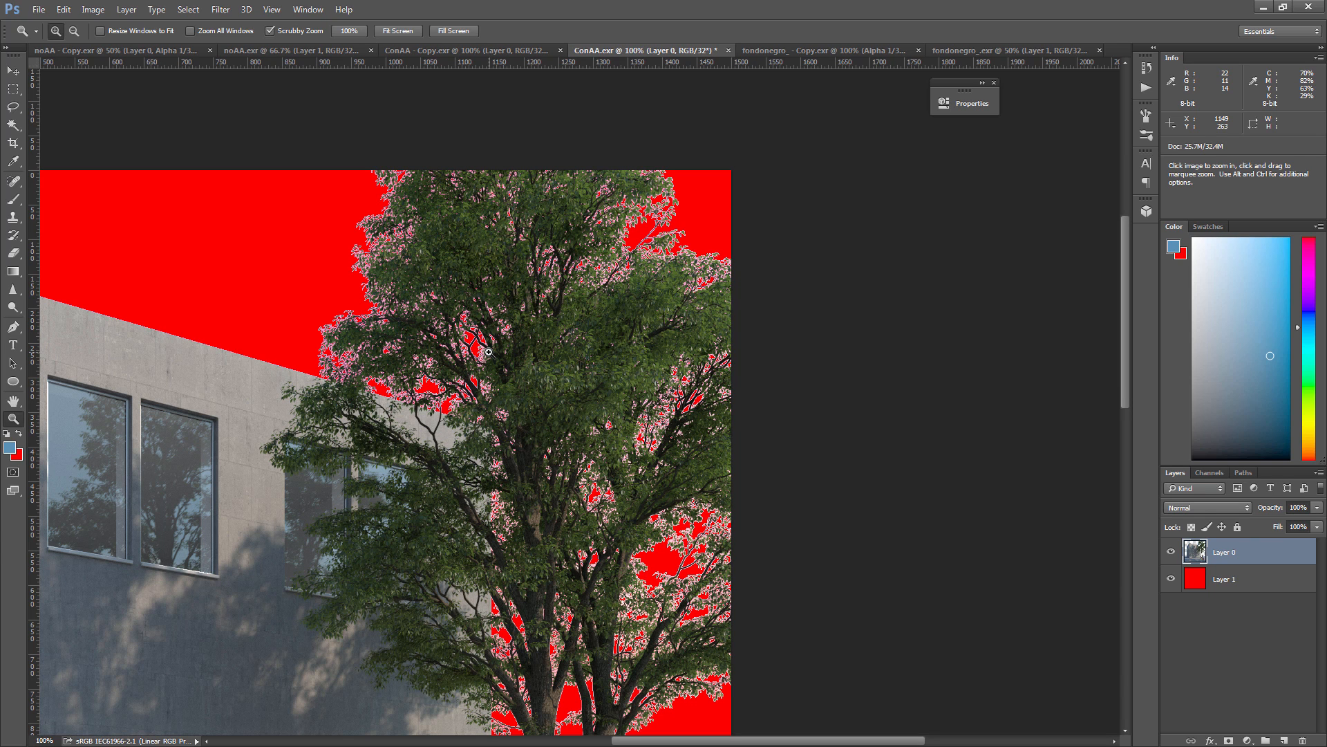
left_click(220, 9)
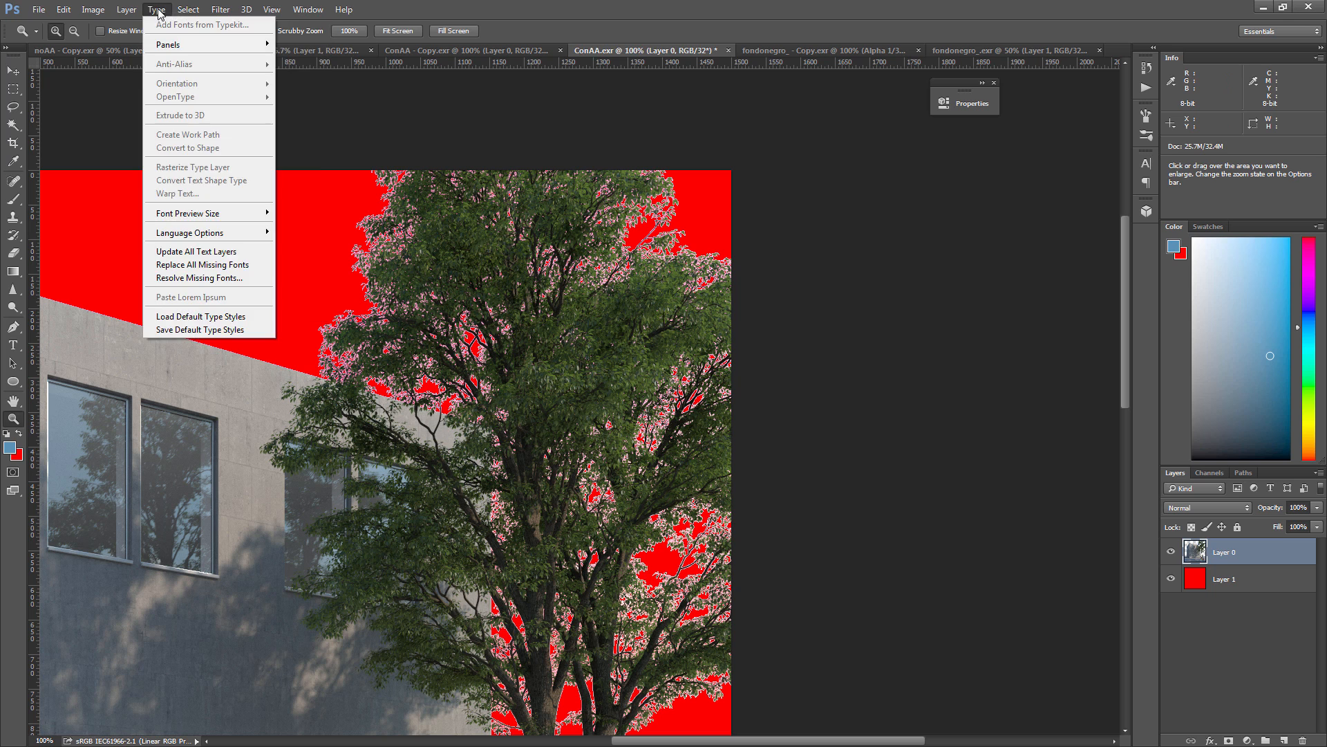
mouse_move(190, 12)
mouse_move(126, 10)
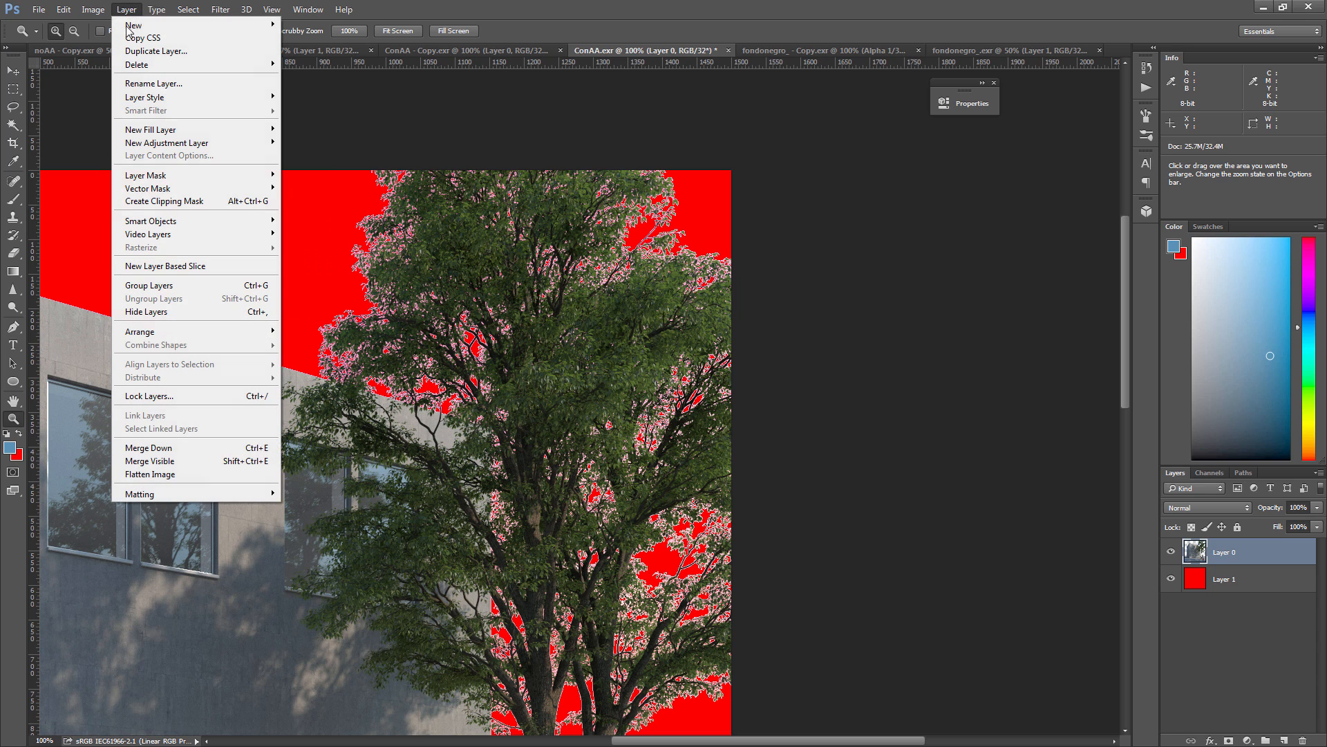
mouse_move(165, 495)
left_click(309, 507)
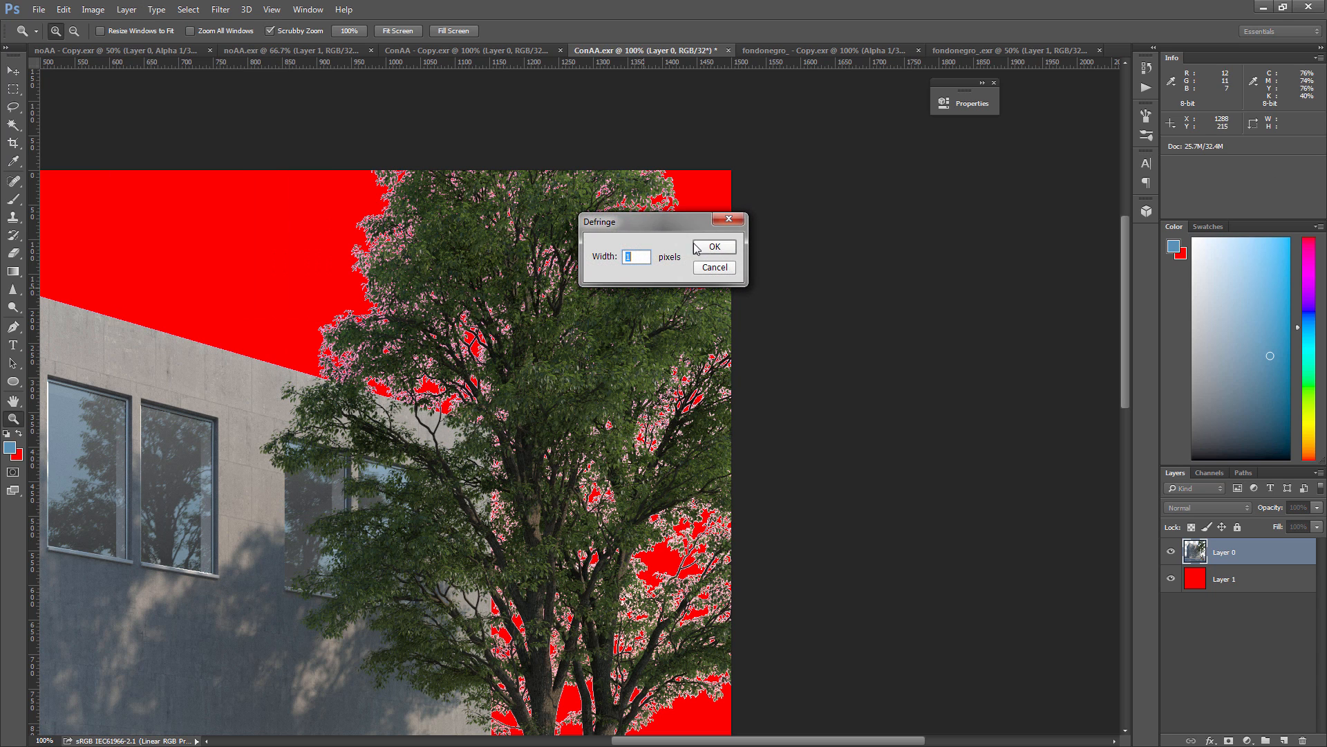
left_click(718, 244)
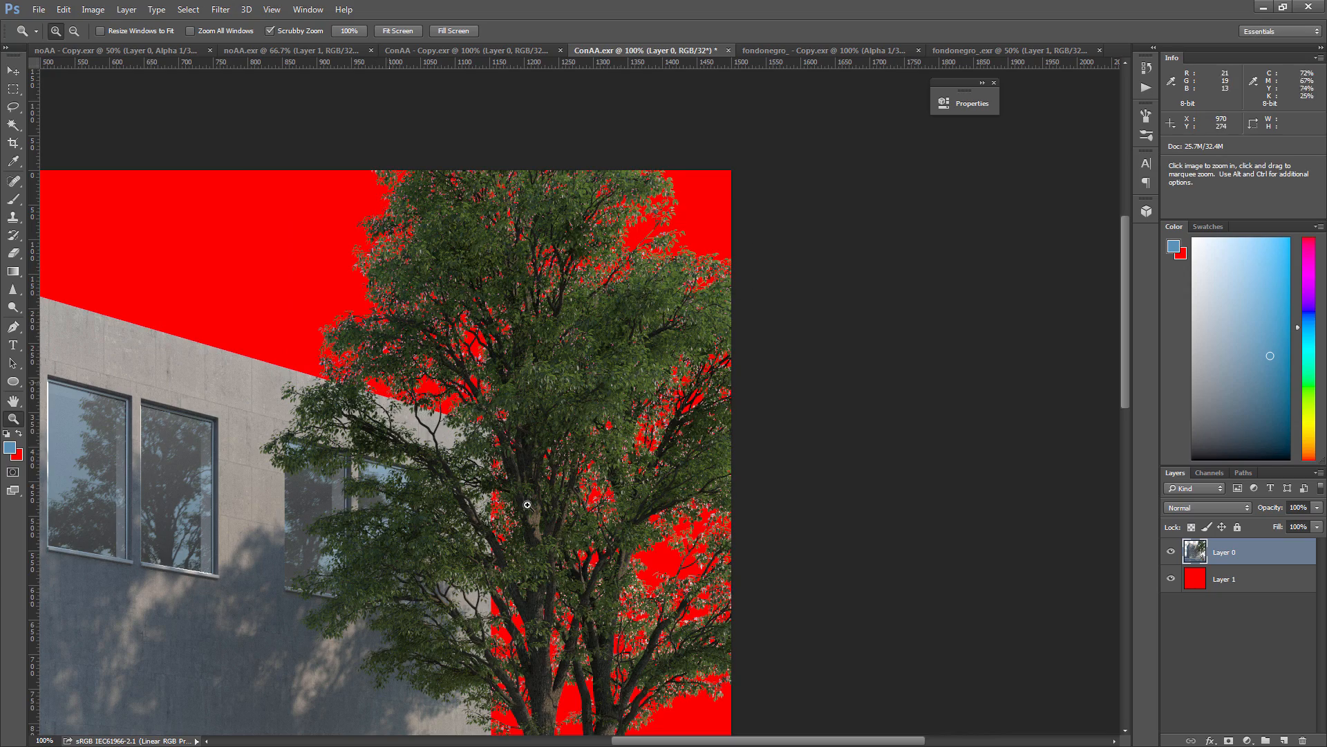
Inspect the defringed leaf edges against the red background at 300% zoom
left_click(696, 670)
left_click(696, 671)
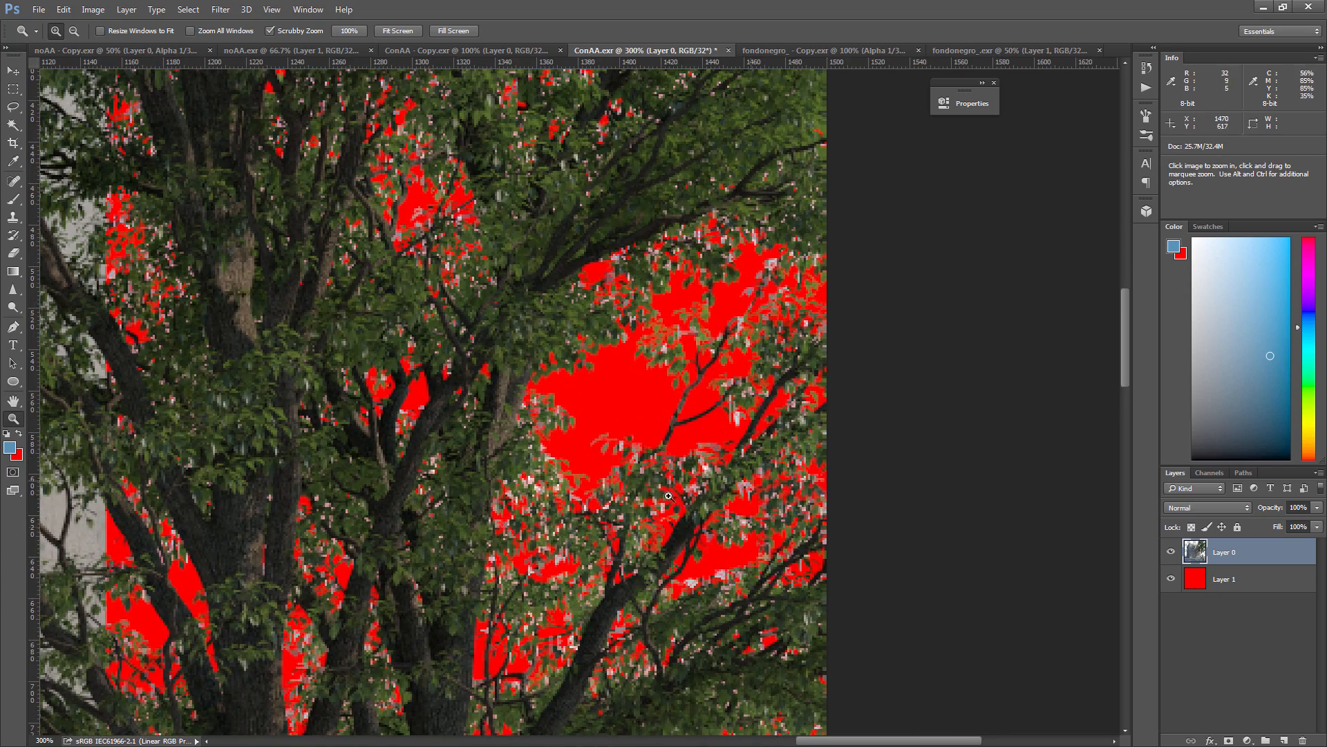
left_click(523, 479, "alt")
left_click(524, 479, "alt")
left_click(524, 479, "alt")
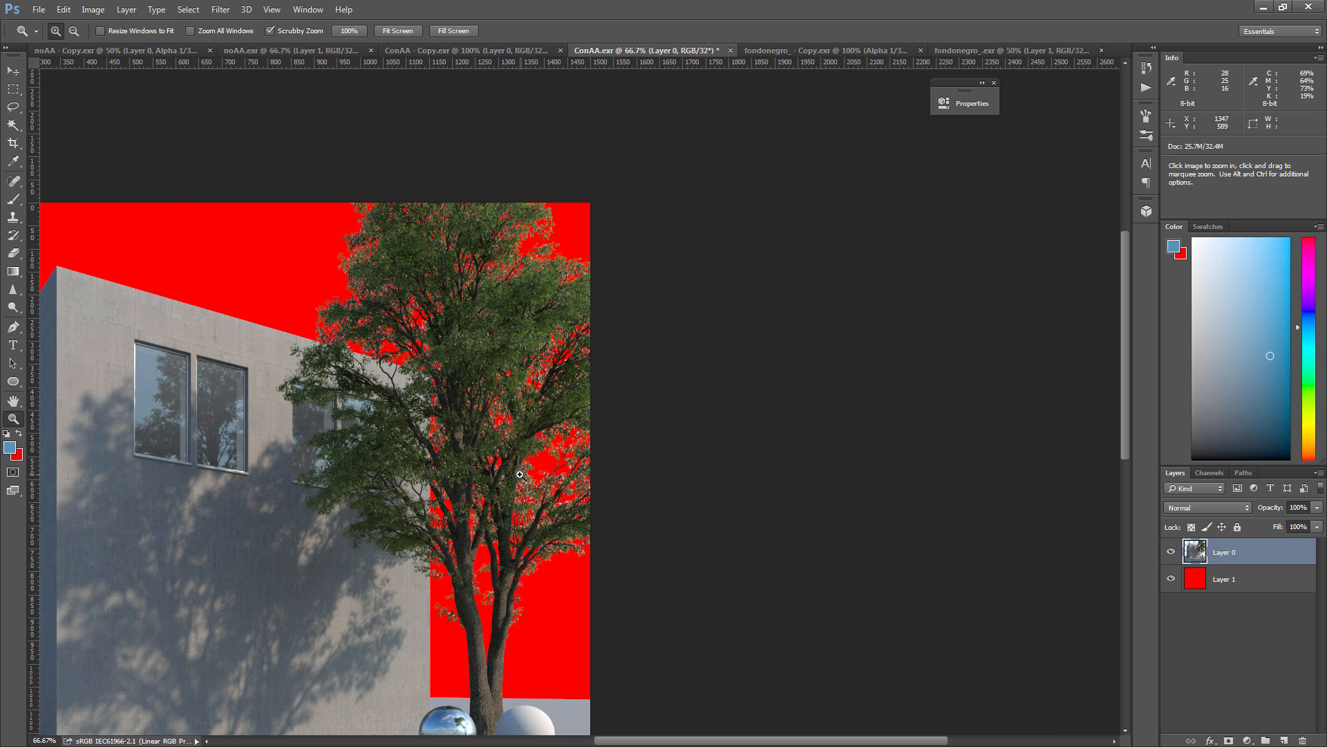
Undo the defringe on ConAA.exr and view the whole image against the red background
key("ctrl+alt+z")
scroll(513, 385, "down", 2)
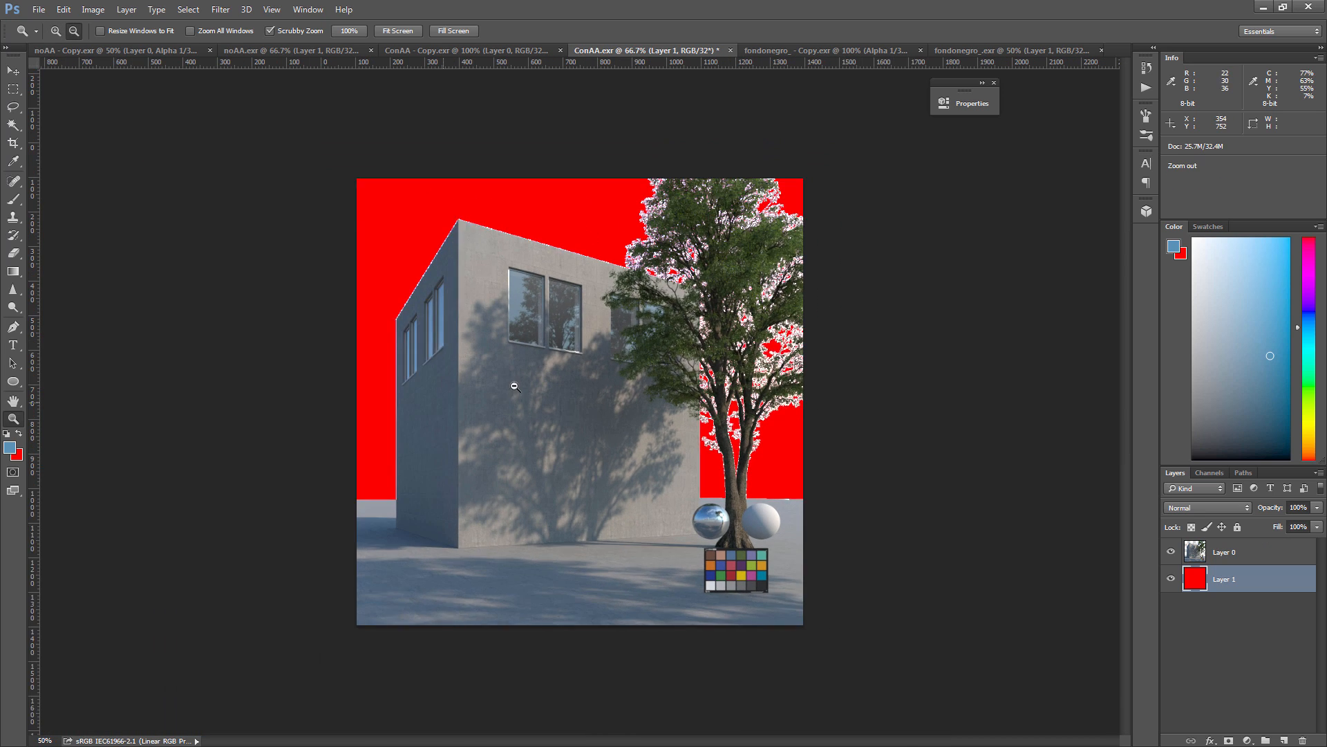
scroll(670, 333, "up", 2)
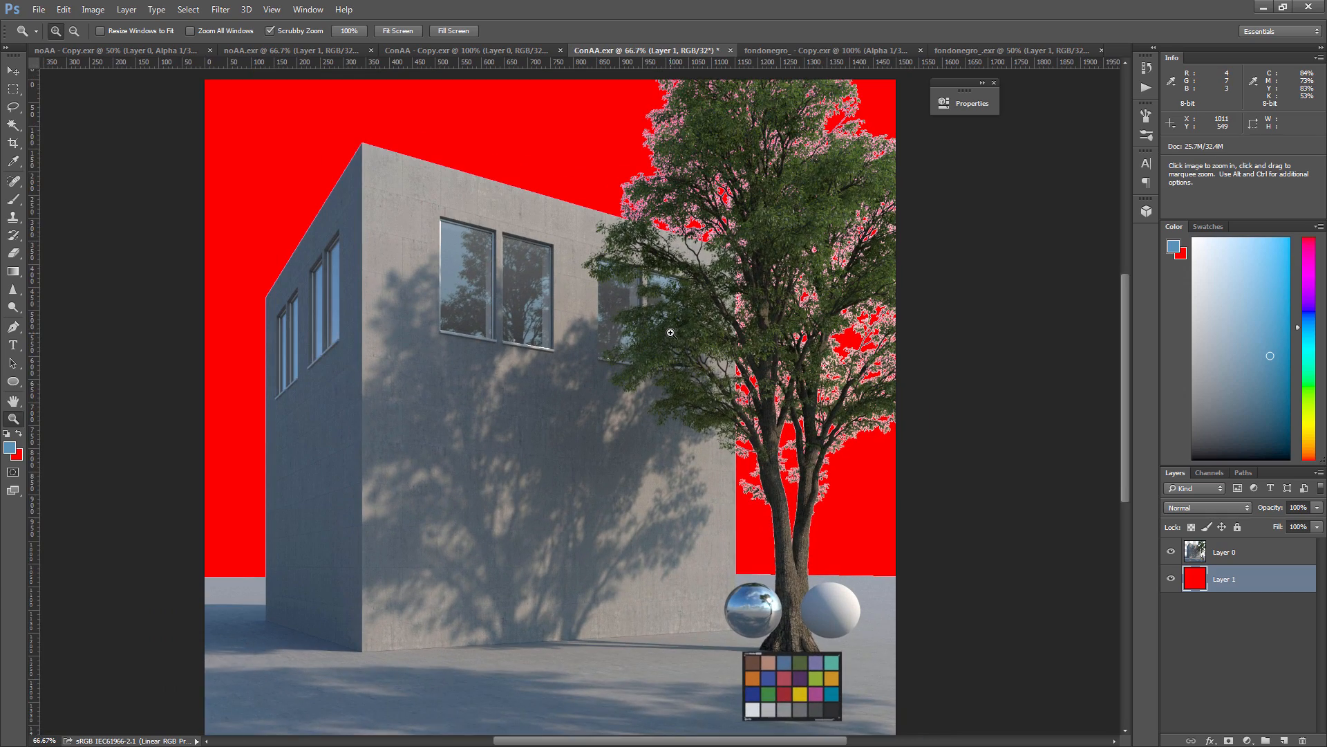
Review the As Transparency and As Alpha Channel read options for an EXR file without opening it
left_click(40, 11)
left_click(62, 39)
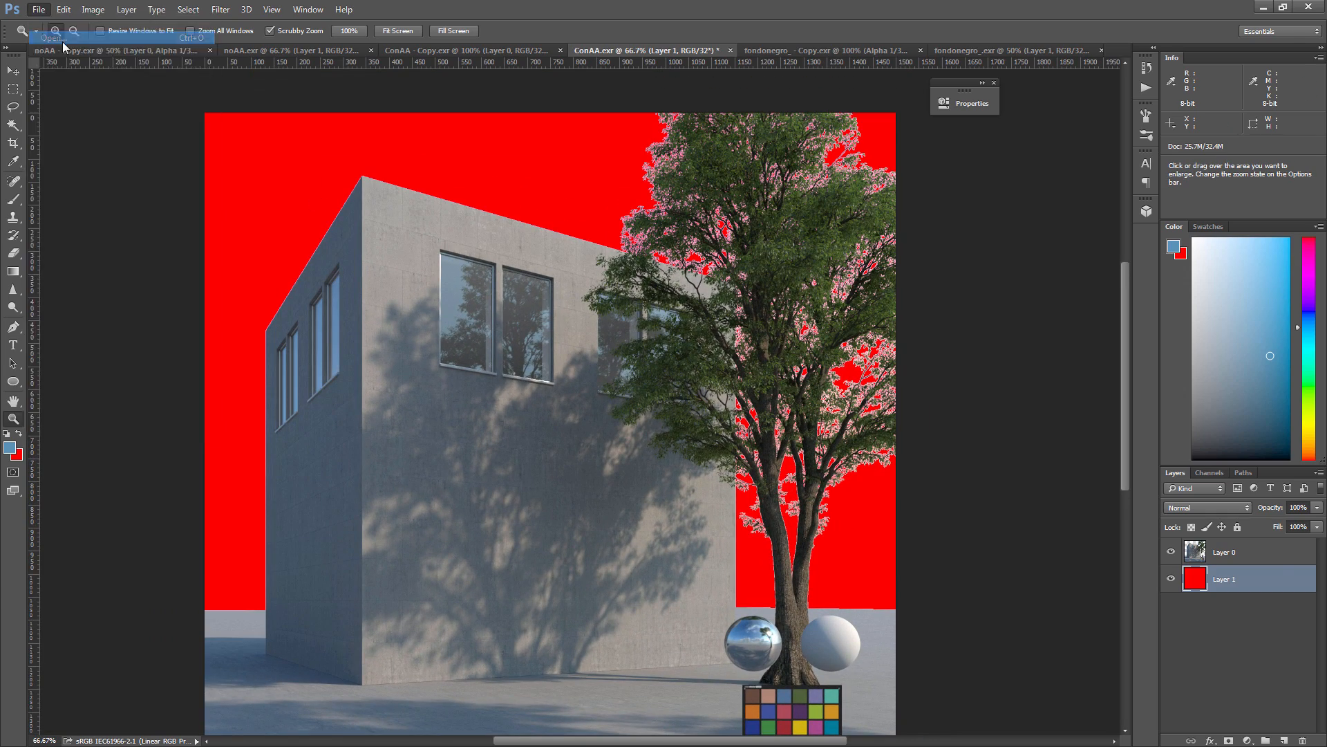
double_click(250, 126)
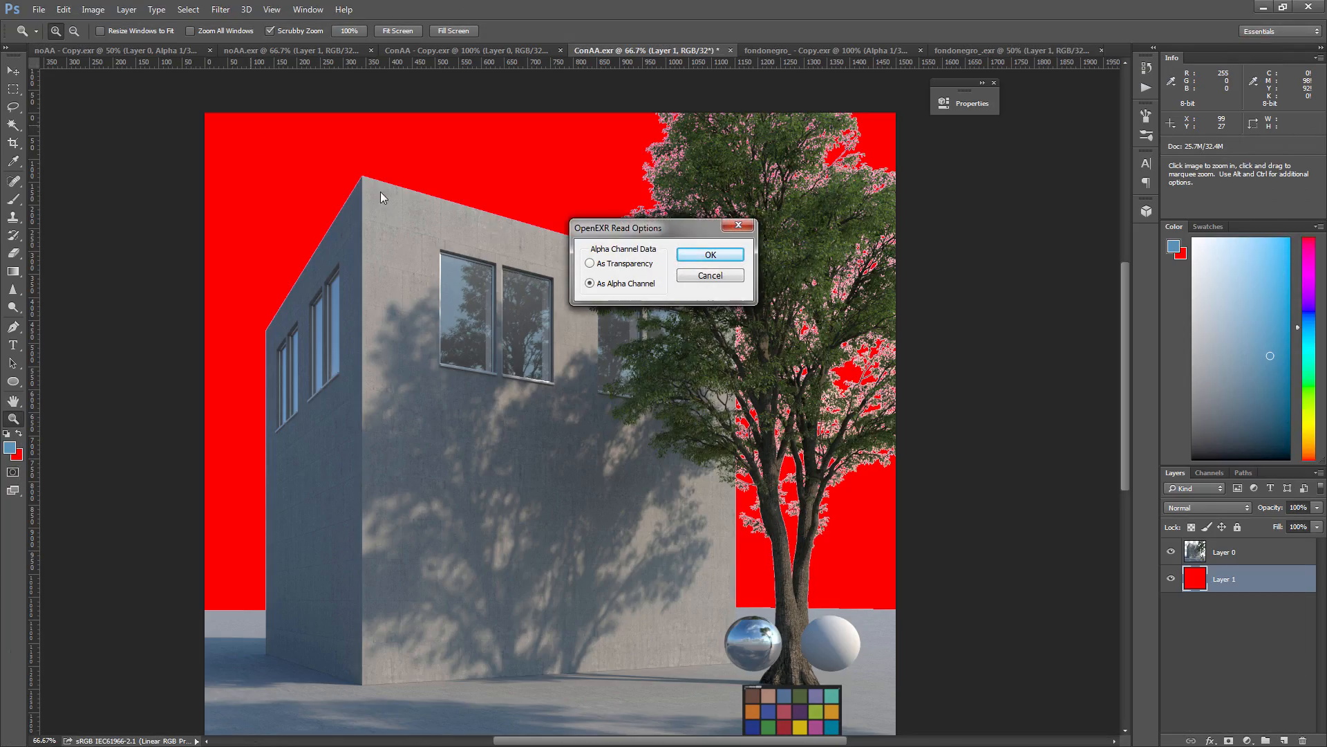
left_click(607, 265)
left_click(625, 287)
left_click(727, 276)
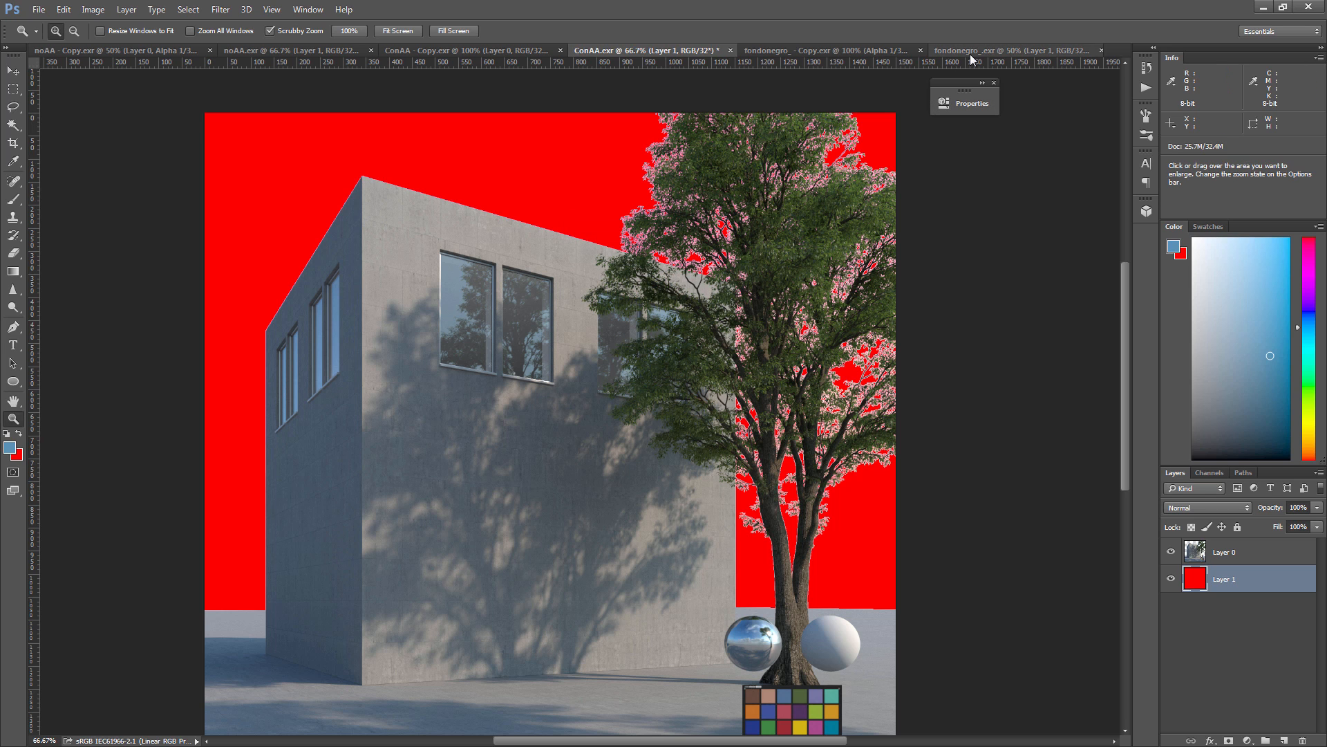
Show the RGB image of fondonegro_ - Copy.exr with the Alpha 1 channel hidden, at 66.67% zoom
left_click(969, 51)
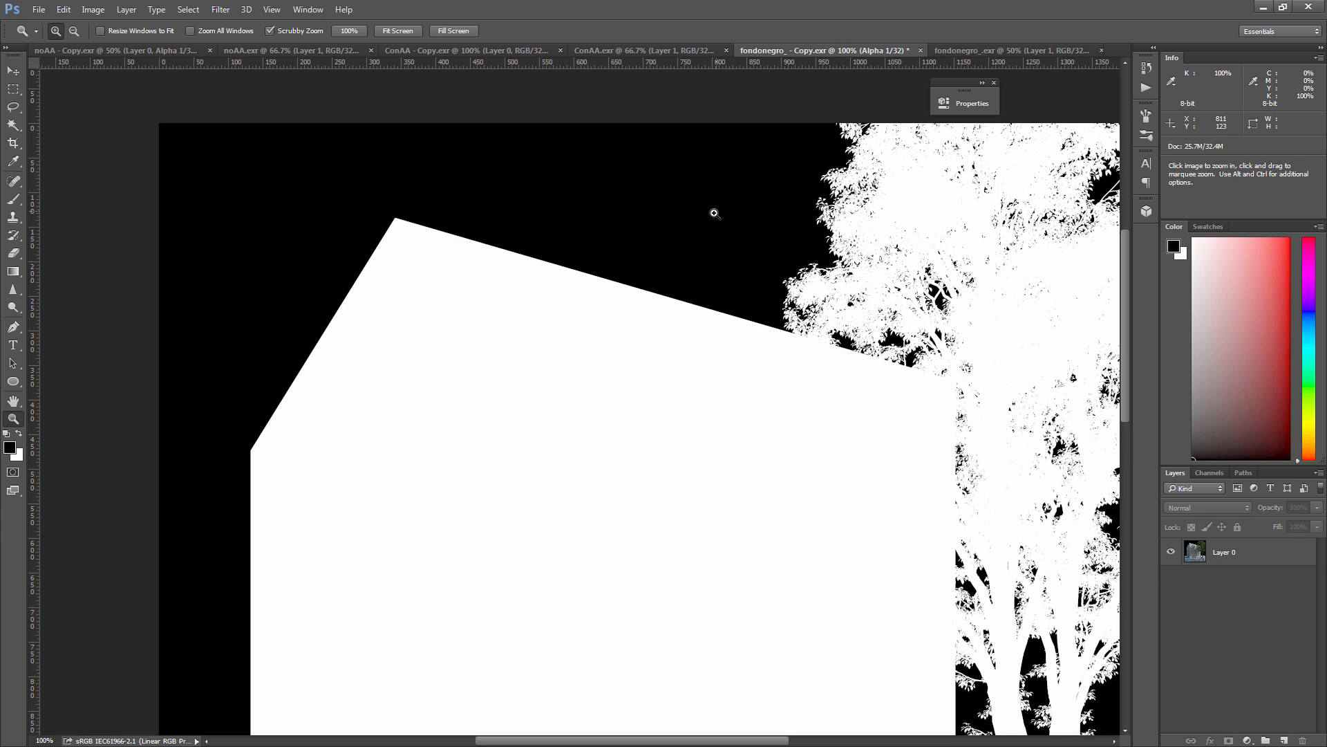
left_click(1203, 475)
left_click(1168, 490)
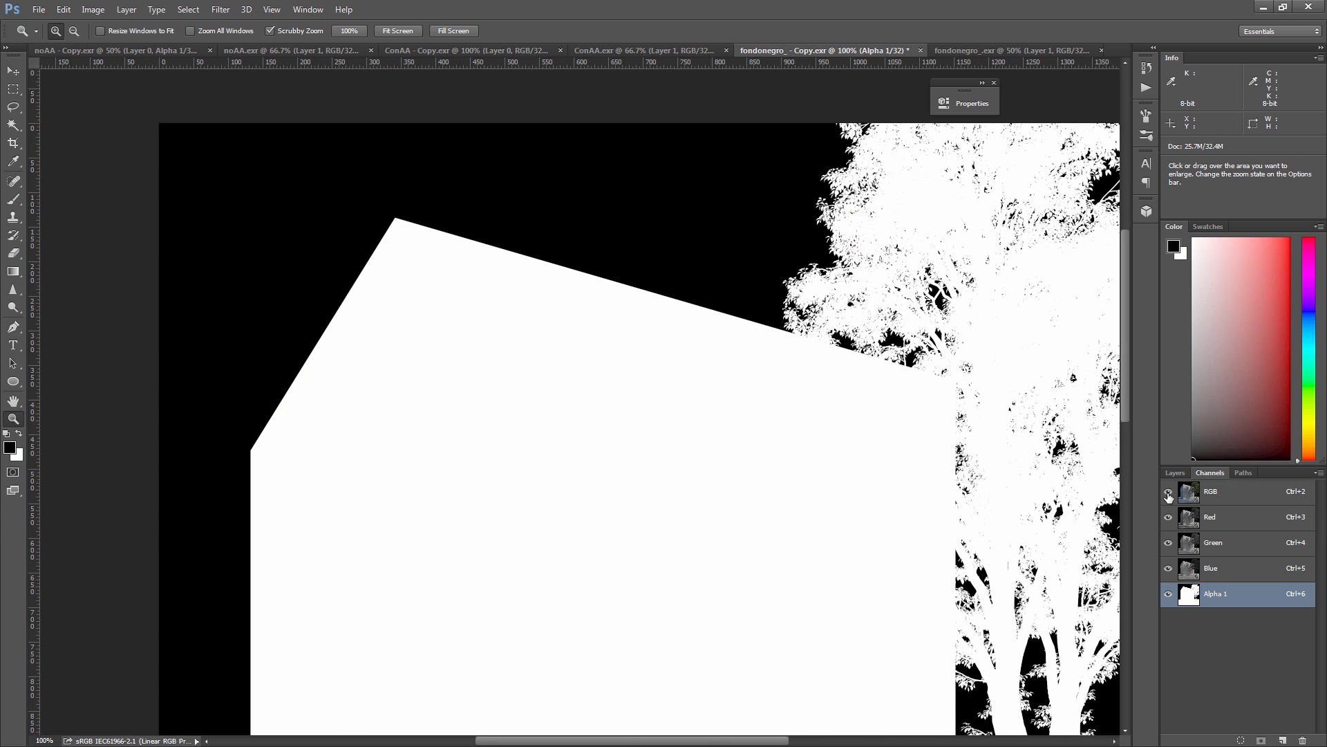
left_click(1169, 594)
left_click(1176, 474)
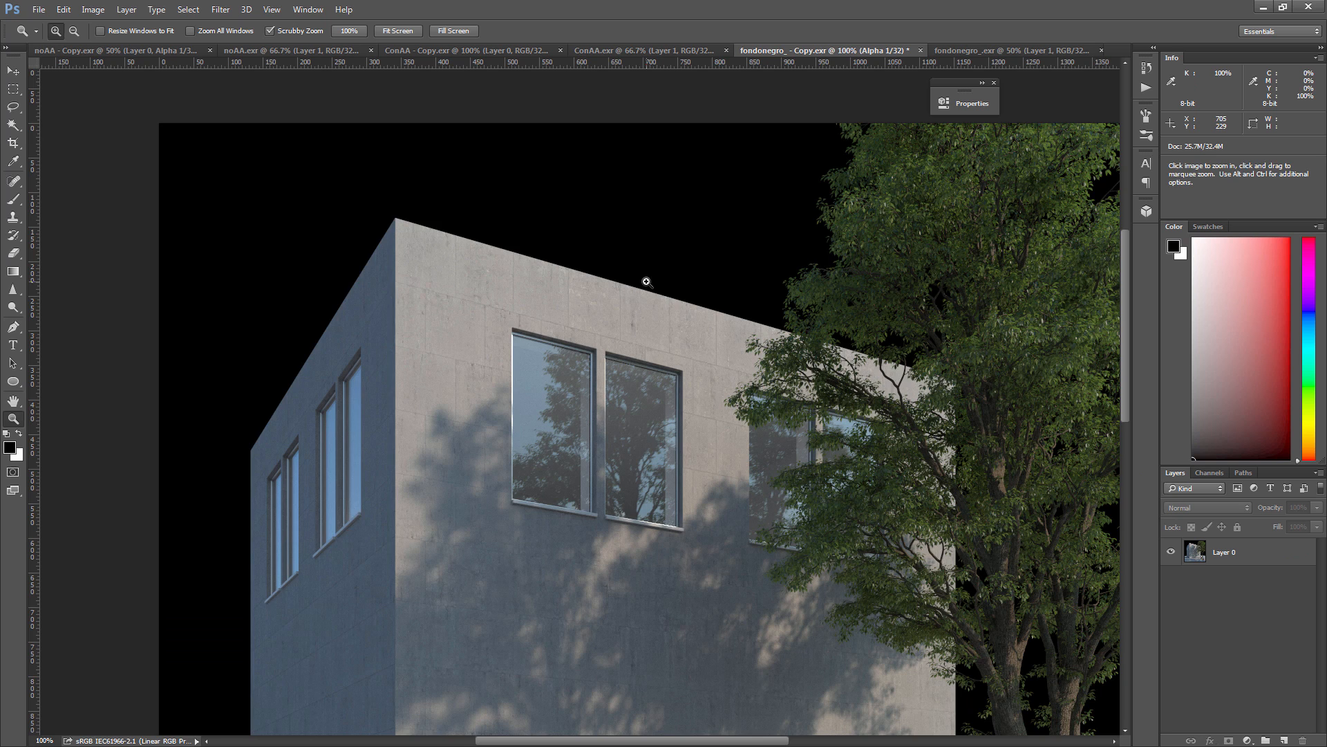
scroll(545, 346, "down", 2)
scroll(555, 429, "up", 1)
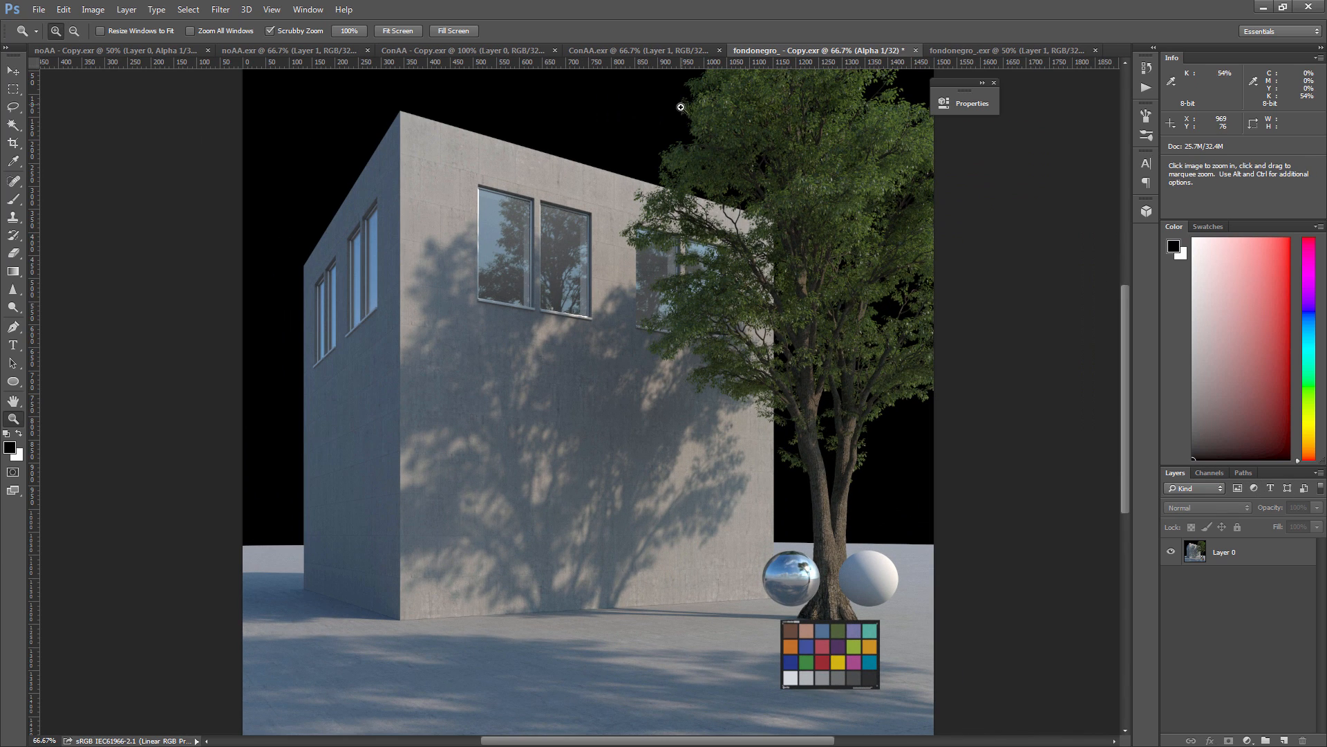
Load the Alpha 1 channel as a selection and apply it to Layer 0 as a layer mask
left_click(1212, 473)
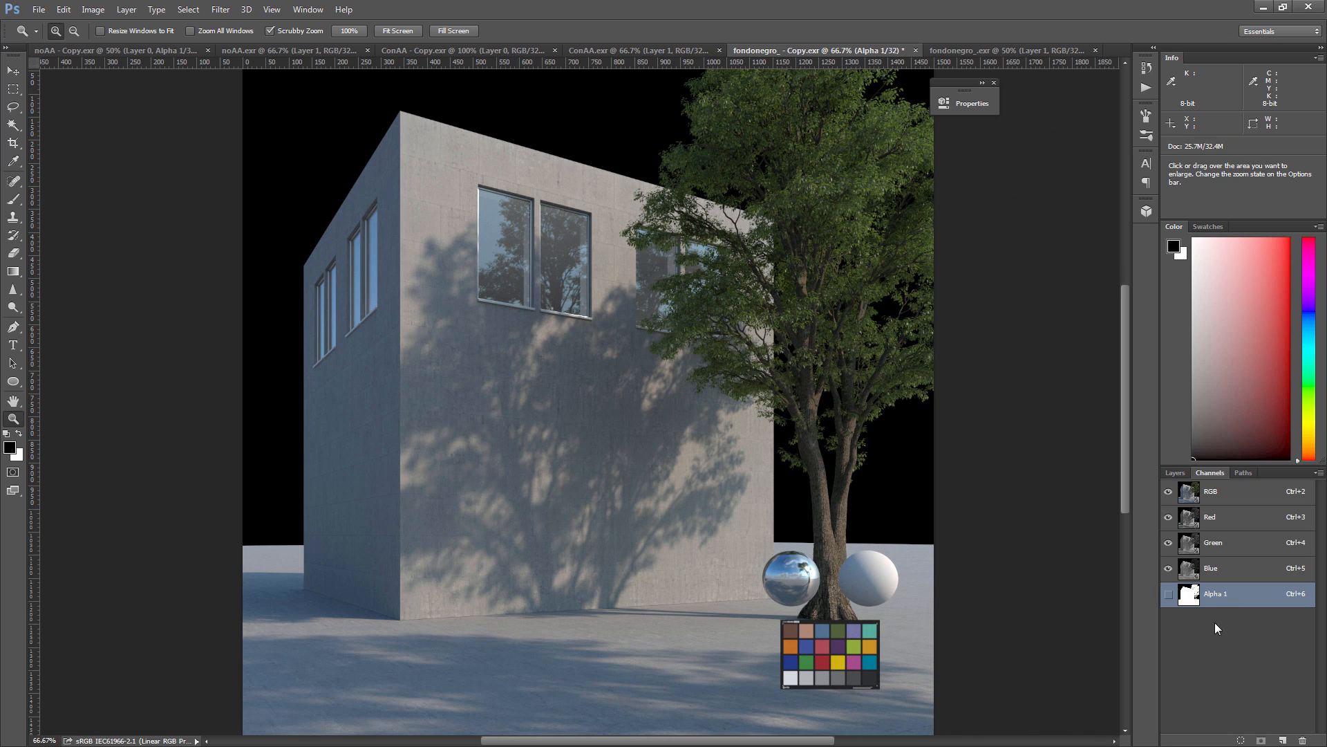
left_click(1168, 595)
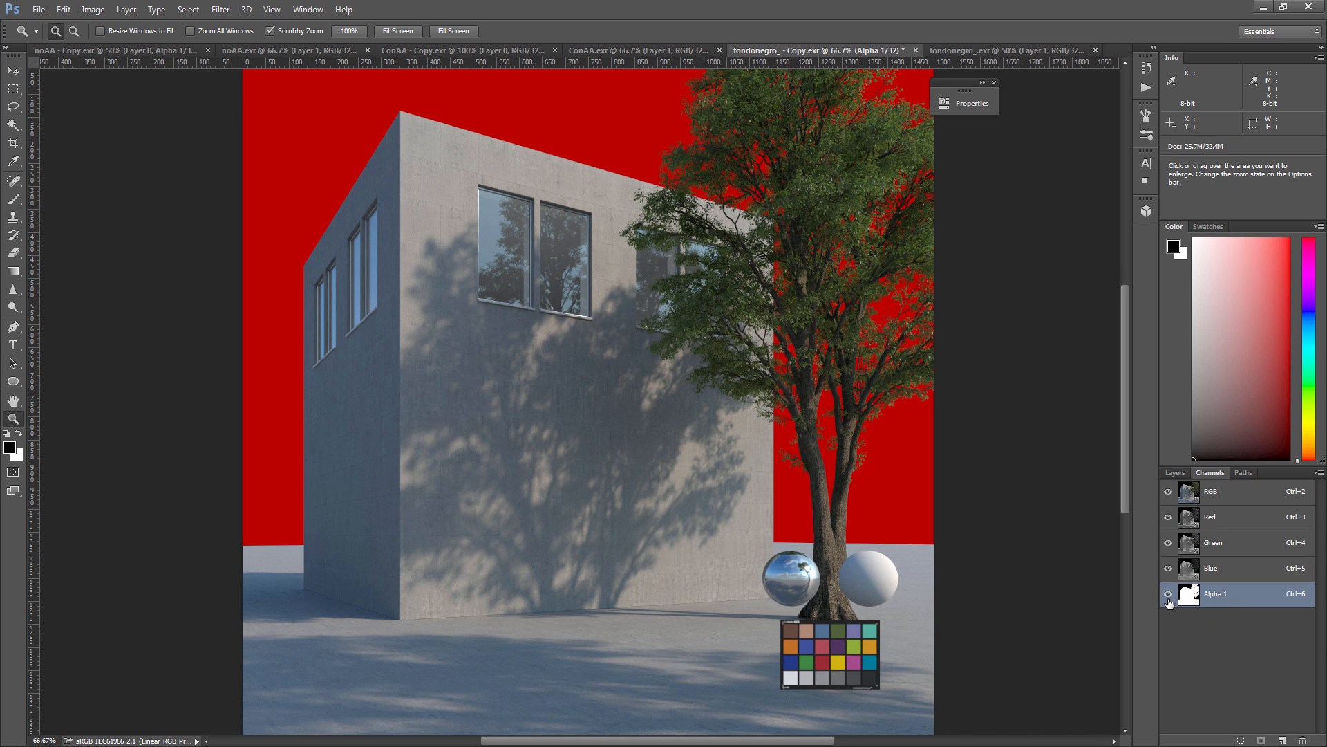
left_click(1168, 596)
left_click(1189, 595, "ctrl")
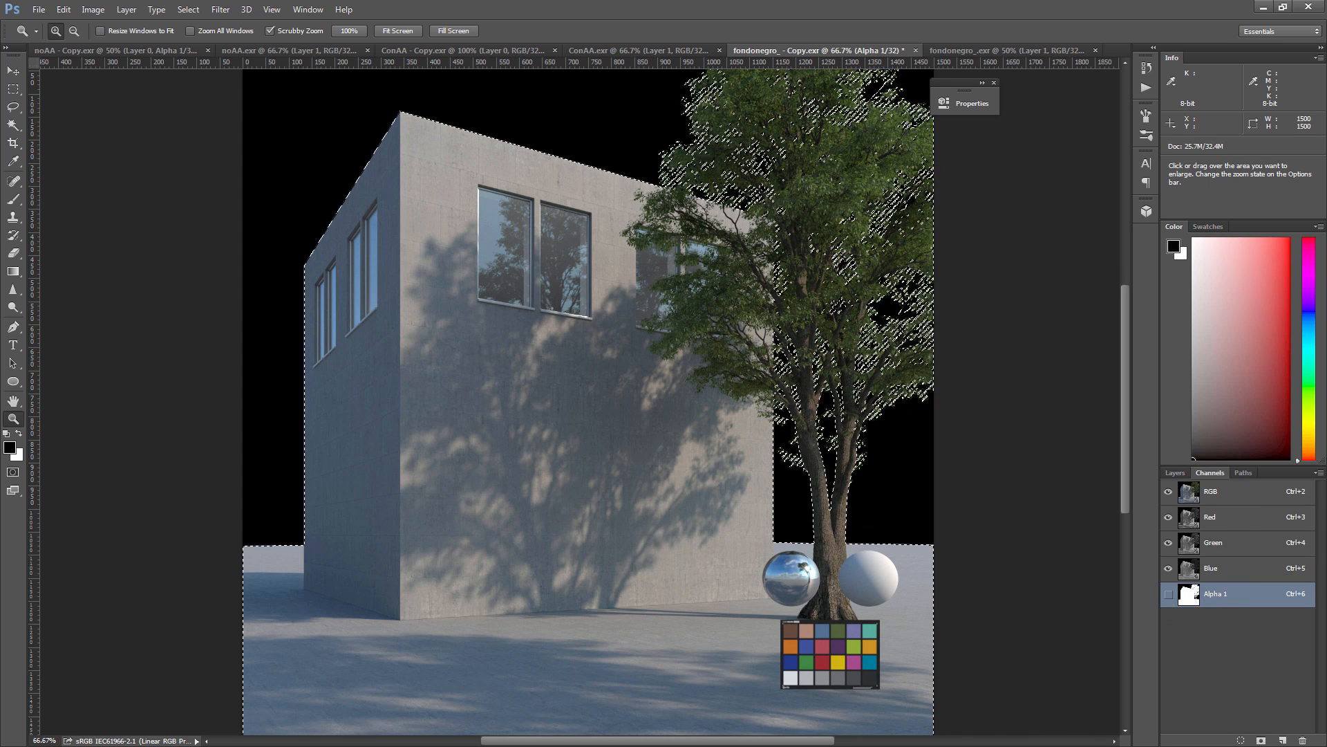
left_click(1173, 472)
left_click(1224, 551)
left_click(1228, 739)
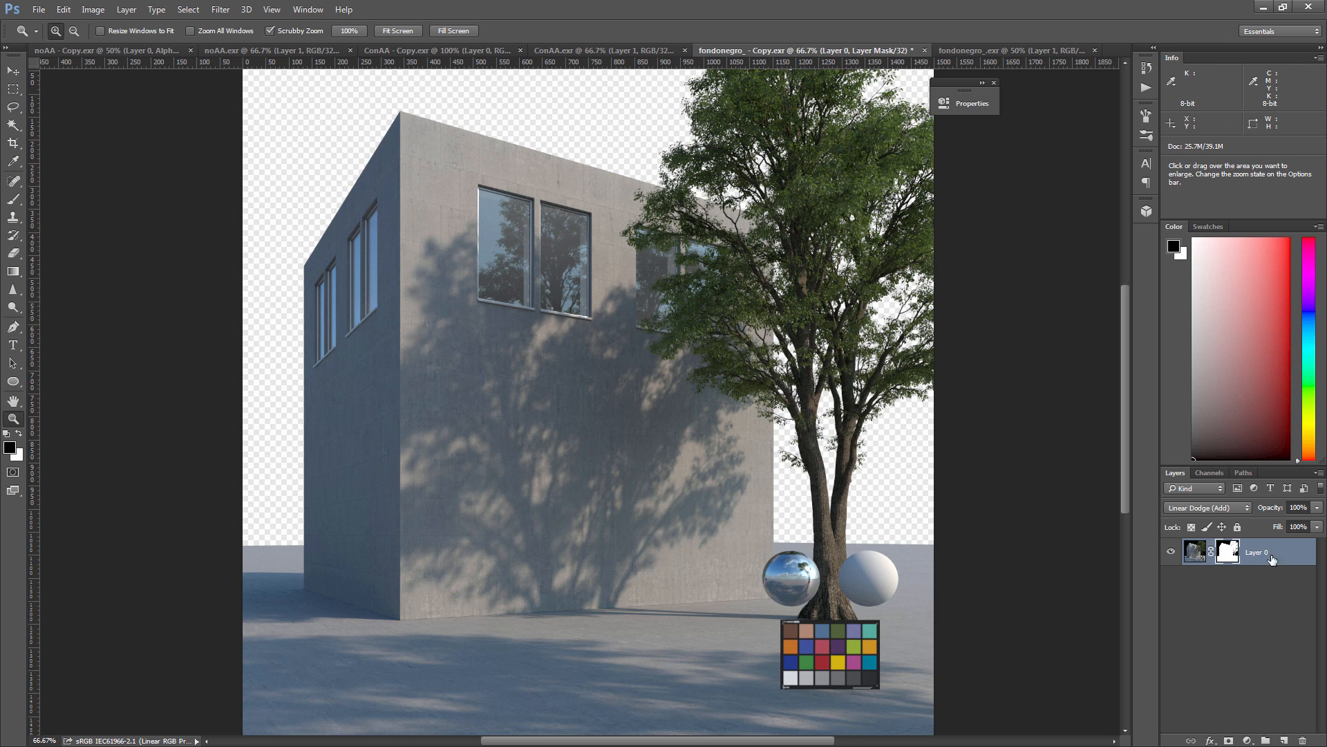
Add a new layer beneath the masked Layer 0 and fill it with red
left_click(127, 9)
mouse_move(208, 25)
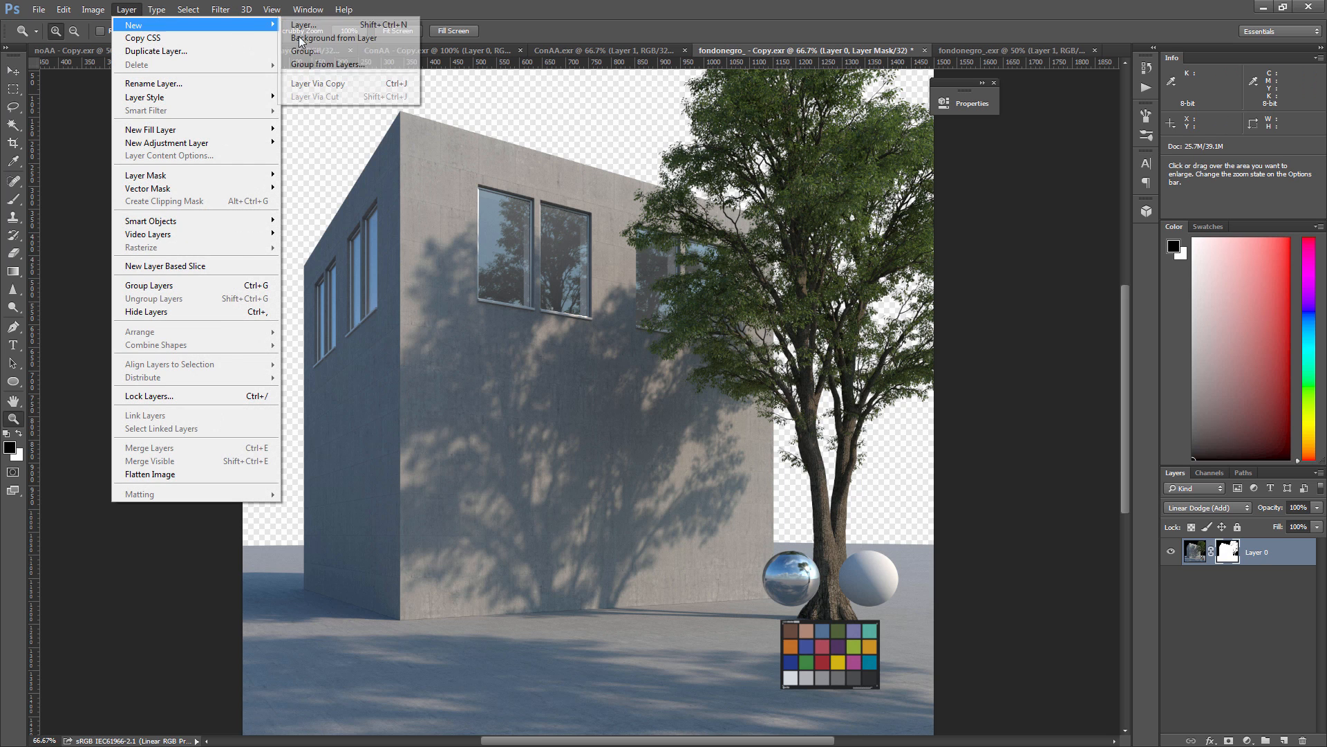
left_click(304, 25)
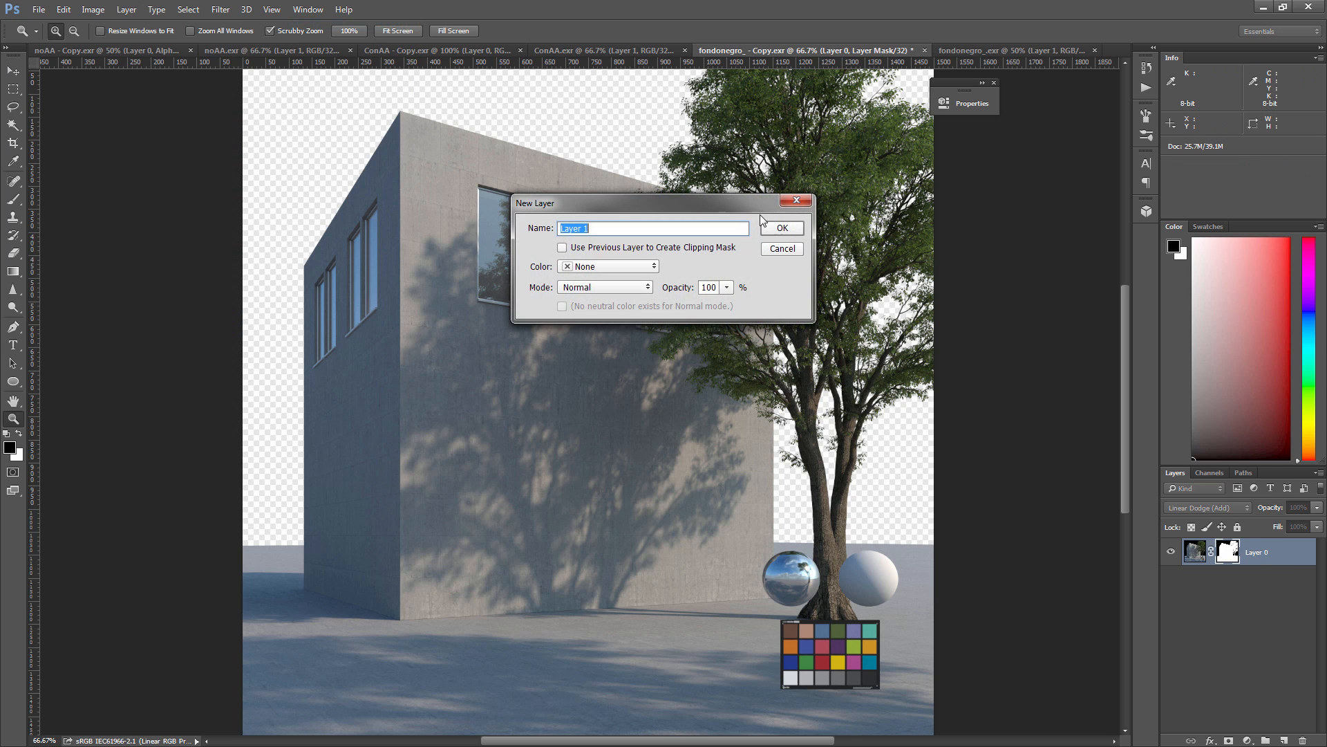
left_click(789, 234)
key("ctrl+BackSpace")
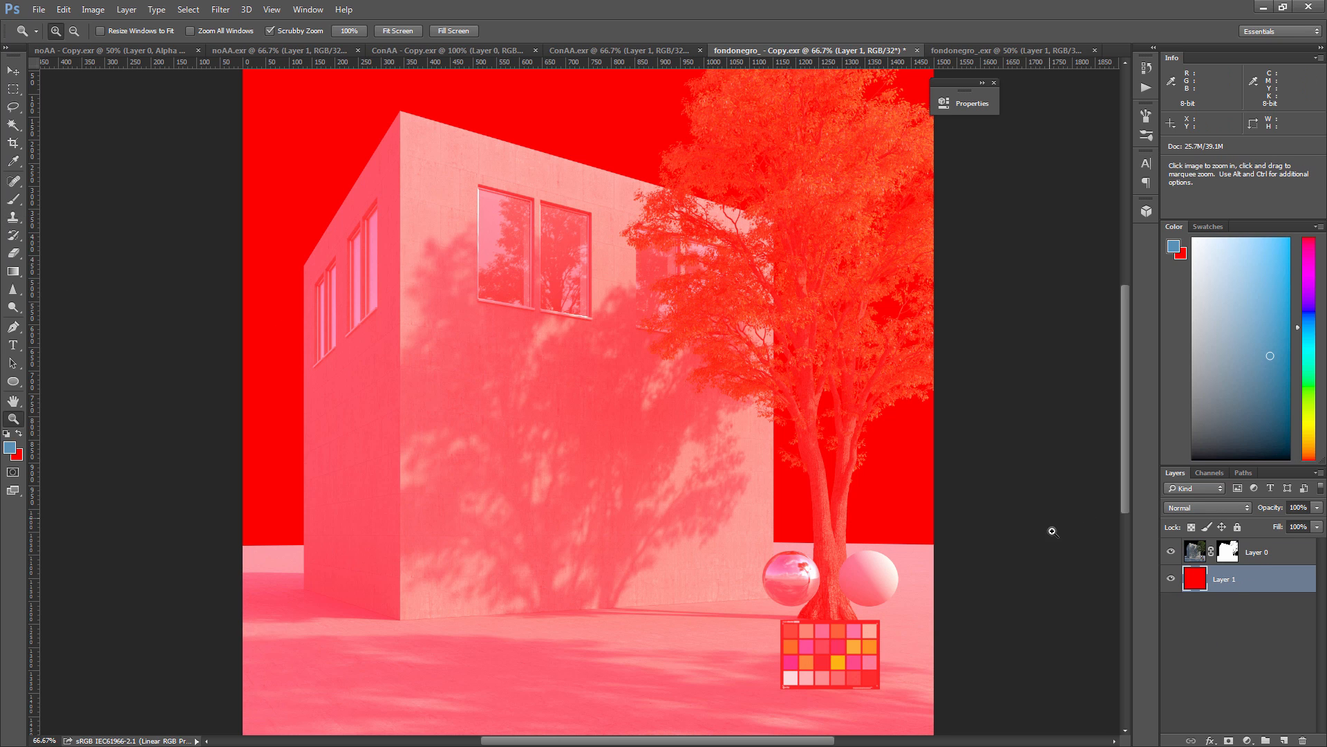
Change the masked Layer 0's blending mode to Normal over the red layer
left_click(1261, 556)
left_click(1246, 588)
left_click(1194, 554)
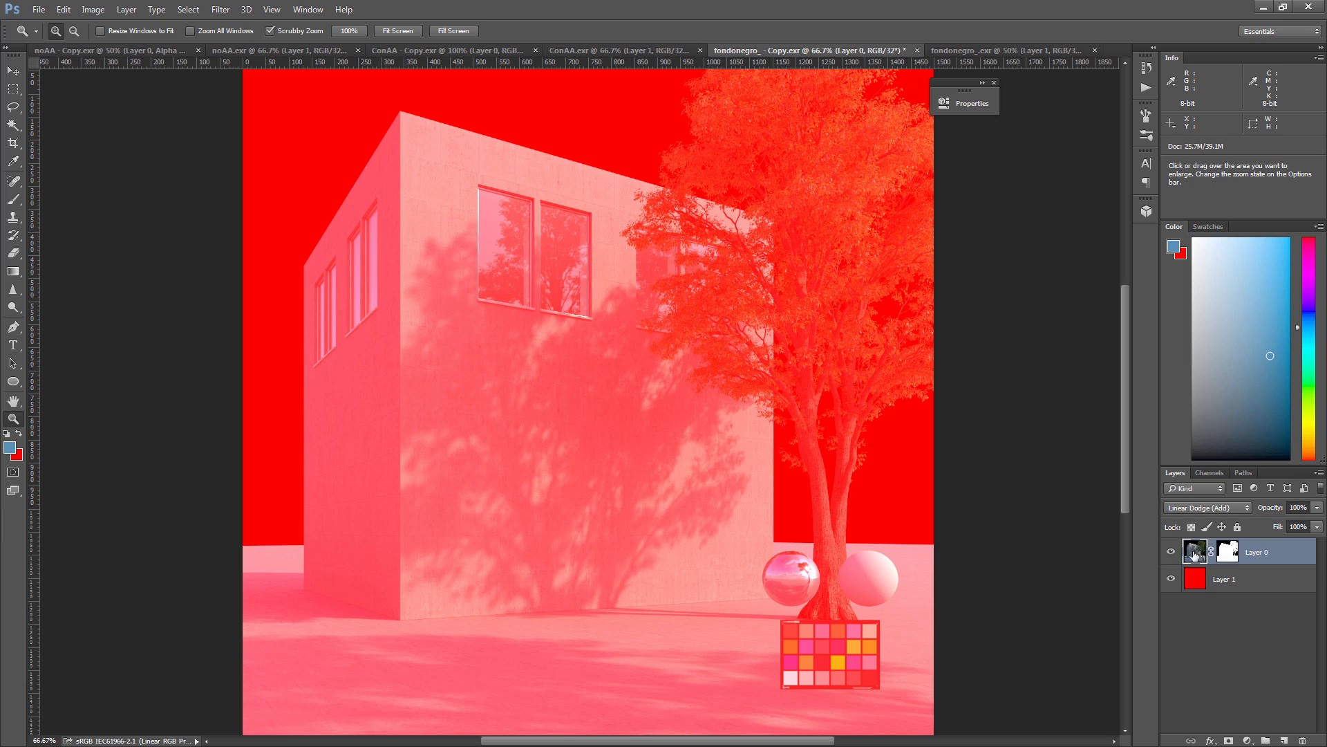
left_click(1171, 553)
left_click(1171, 552)
left_click(1206, 508)
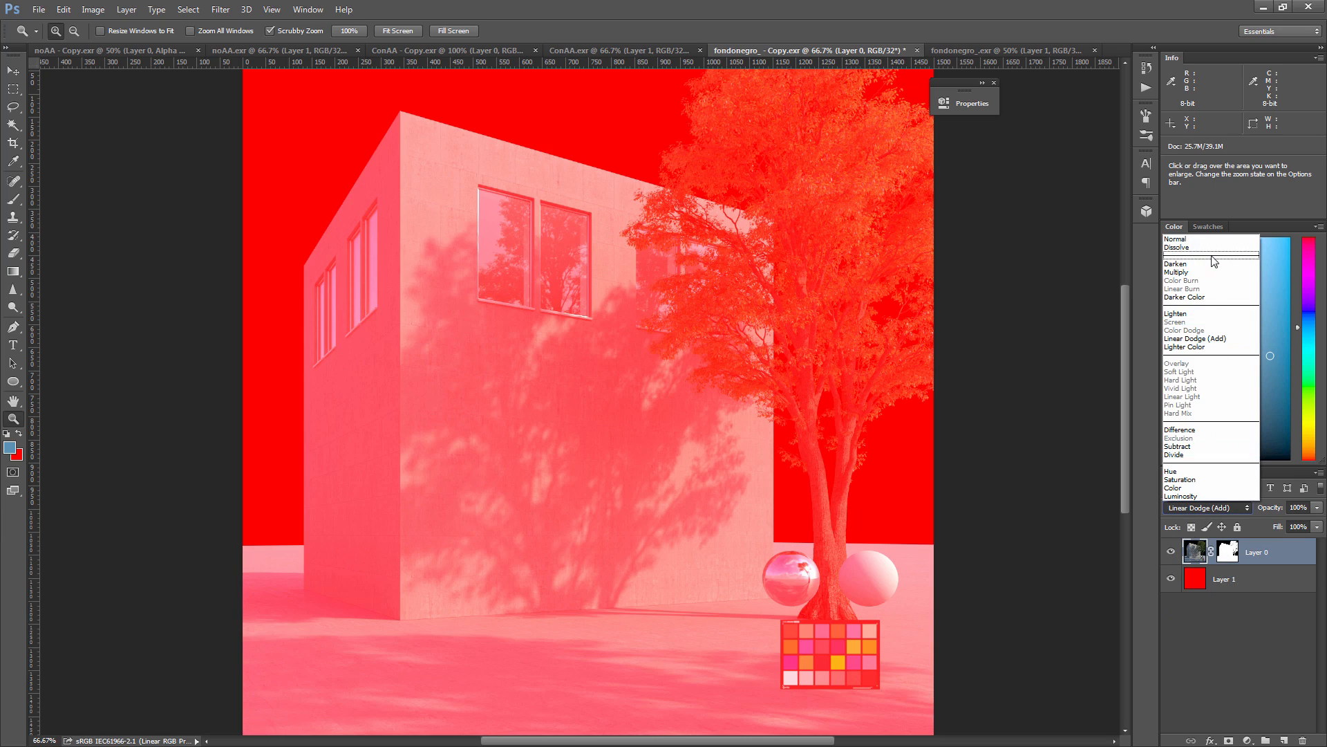
left_click(1179, 239)
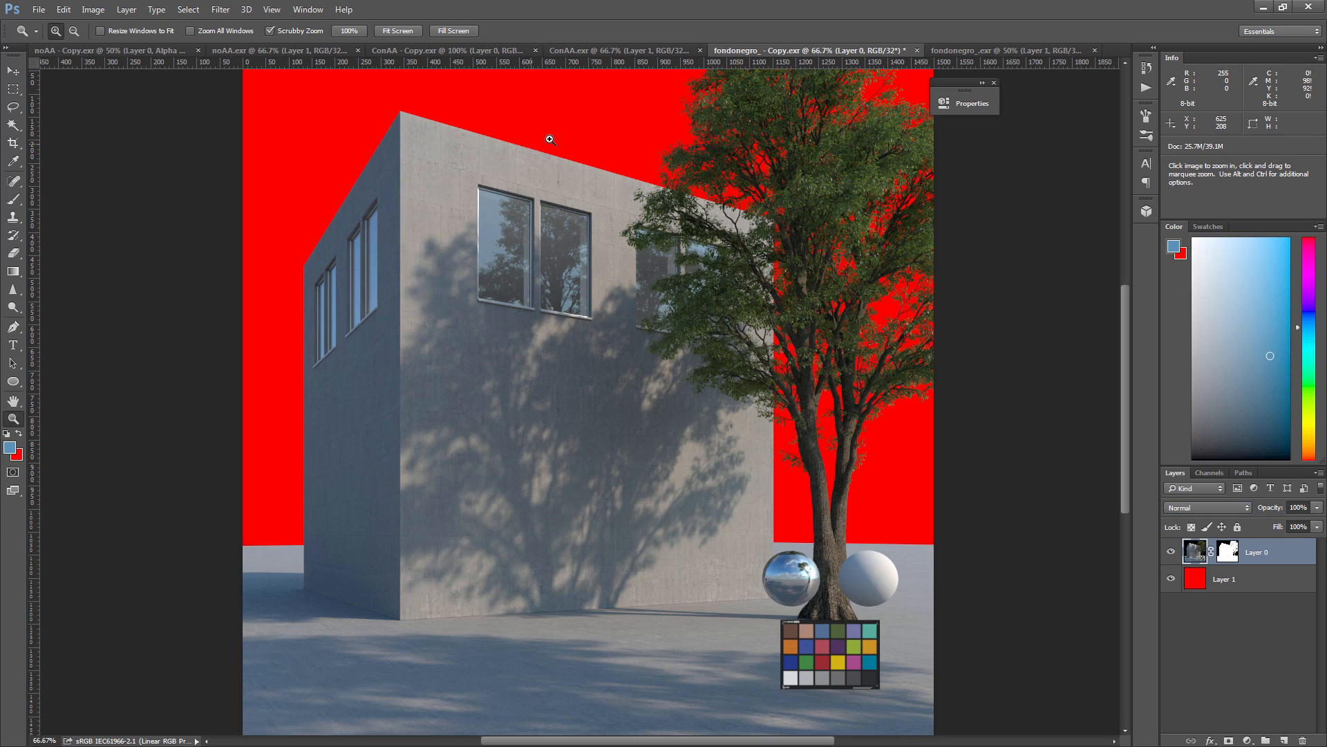
Examine the building's roof edge against the red background at up to 800% magnification
left_click(550, 138)
left_click(549, 137)
left_click(550, 138)
left_click(547, 159)
left_click(543, 186)
left_click(540, 207)
left_click(532, 235)
left_click(527, 260)
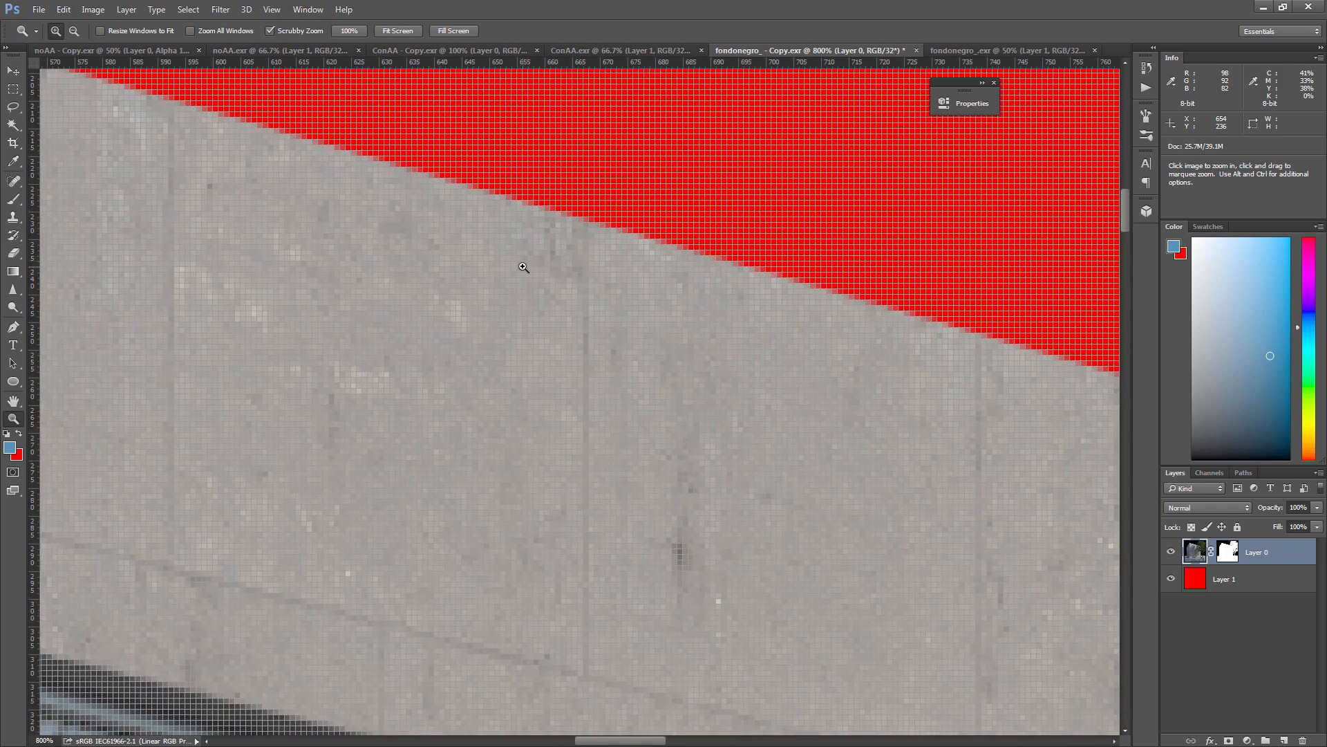
left_click(525, 264, "alt")
left_click(526, 263, "alt")
left_click(530, 261, "alt")
left_click(533, 261, "alt")
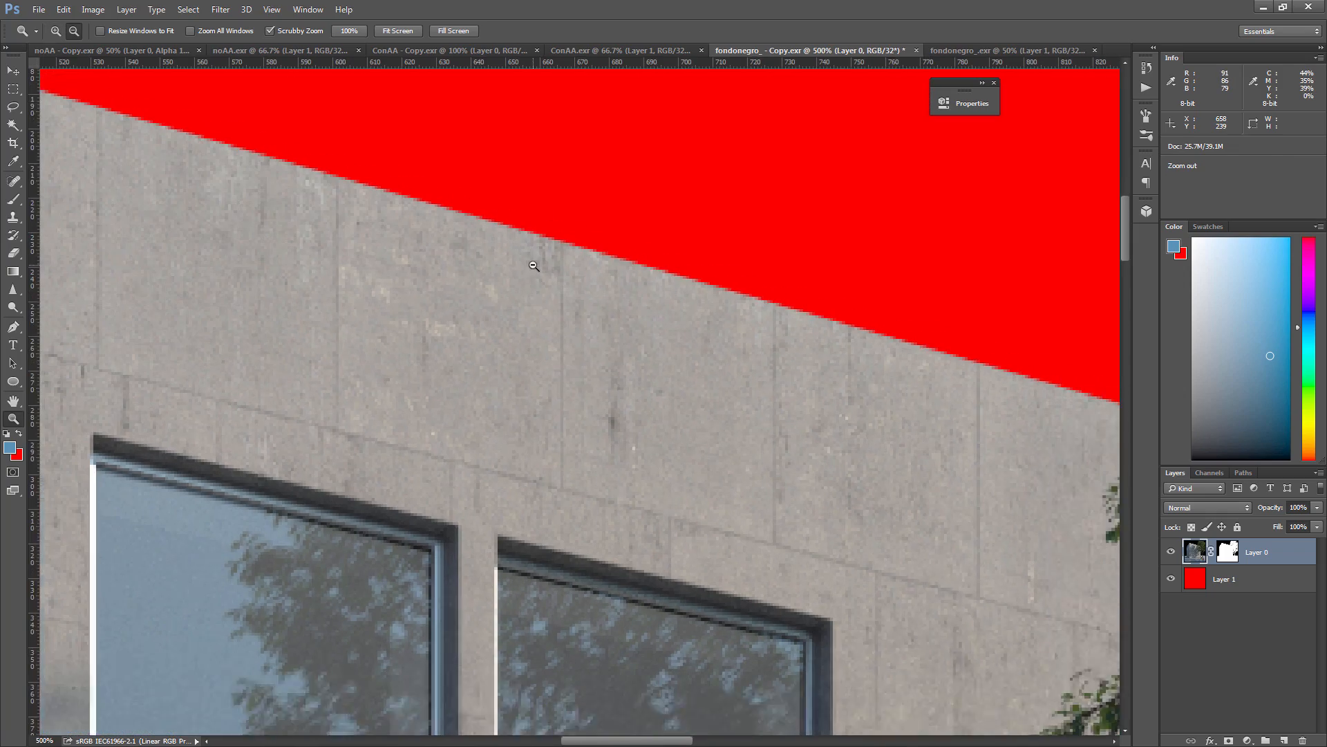
left_click(713, 341, "alt")
left_click(714, 341, "alt")
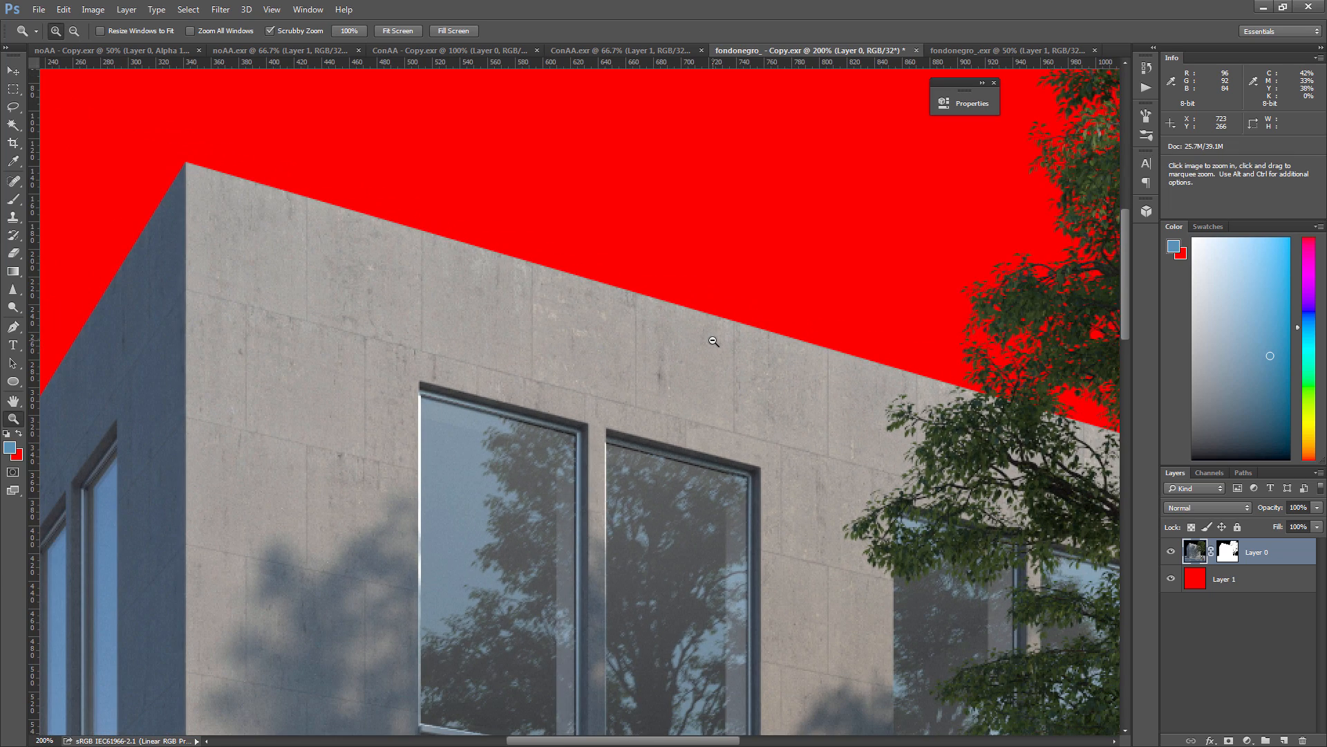
left_click(657, 249, "alt")
Open A.exr with its alpha channel data read as transparency, view the cut-out, and close the file
left_click(39, 9)
left_click(43, 35)
left_click(246, 103)
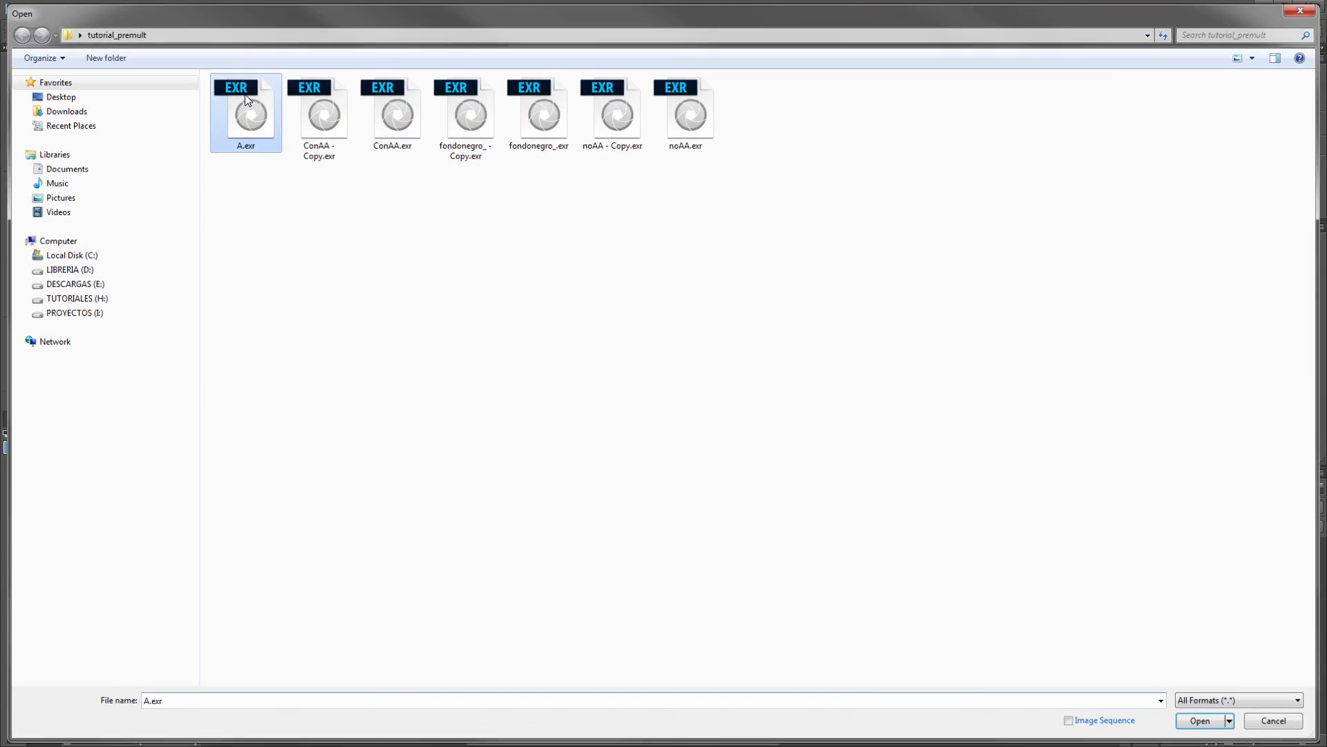
double_click(246, 102)
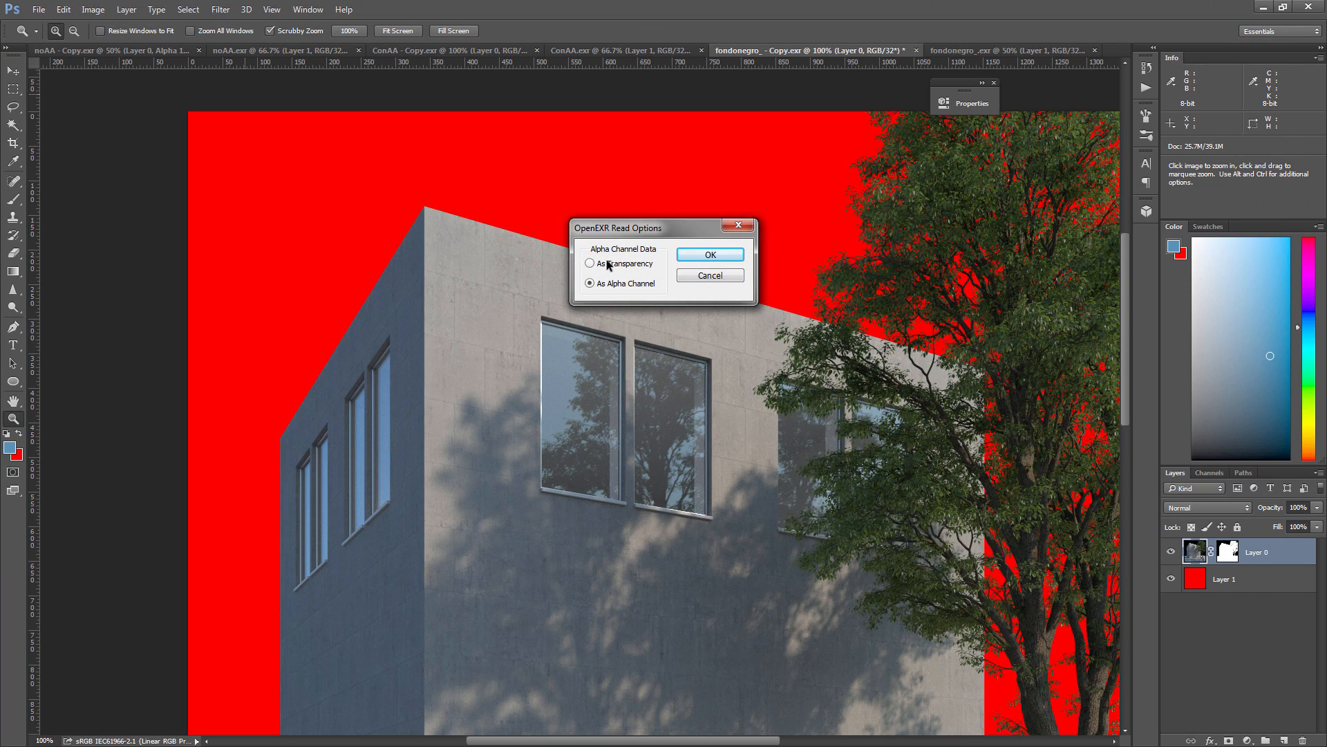
left_click(705, 255)
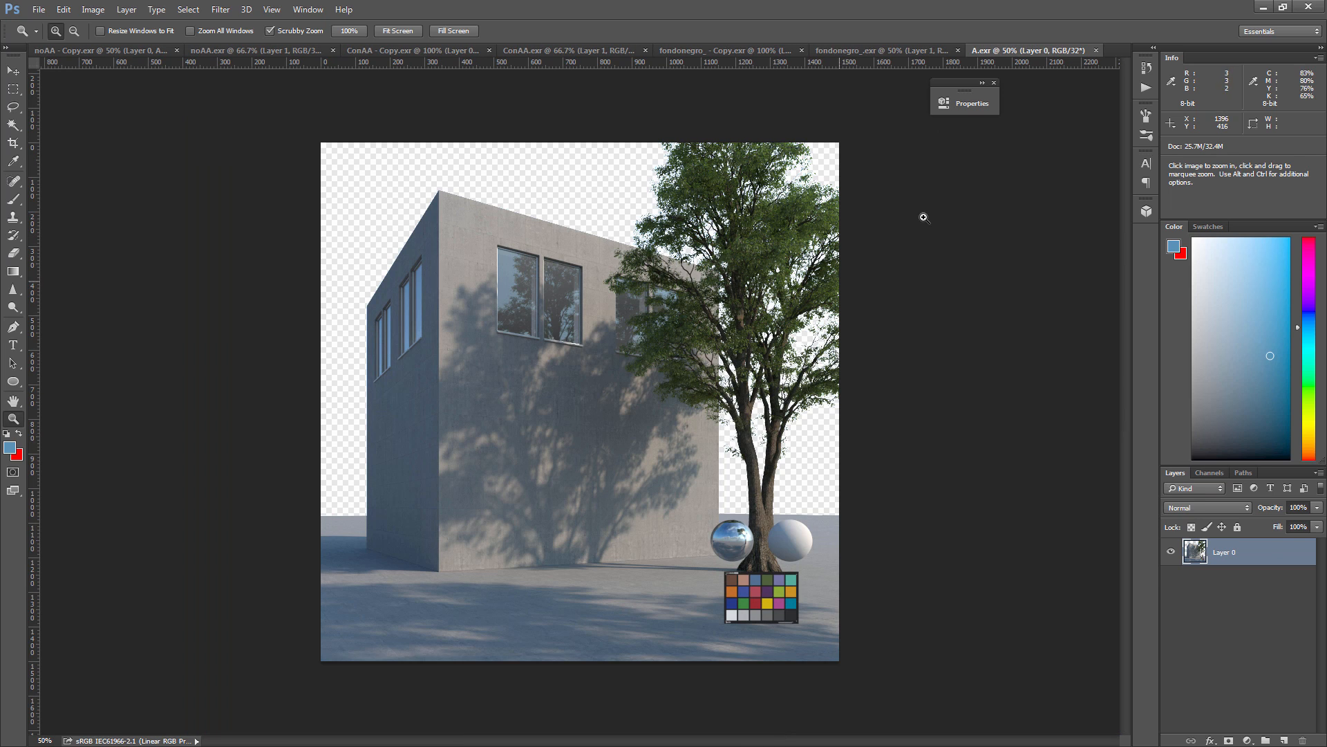
left_click(1097, 50)
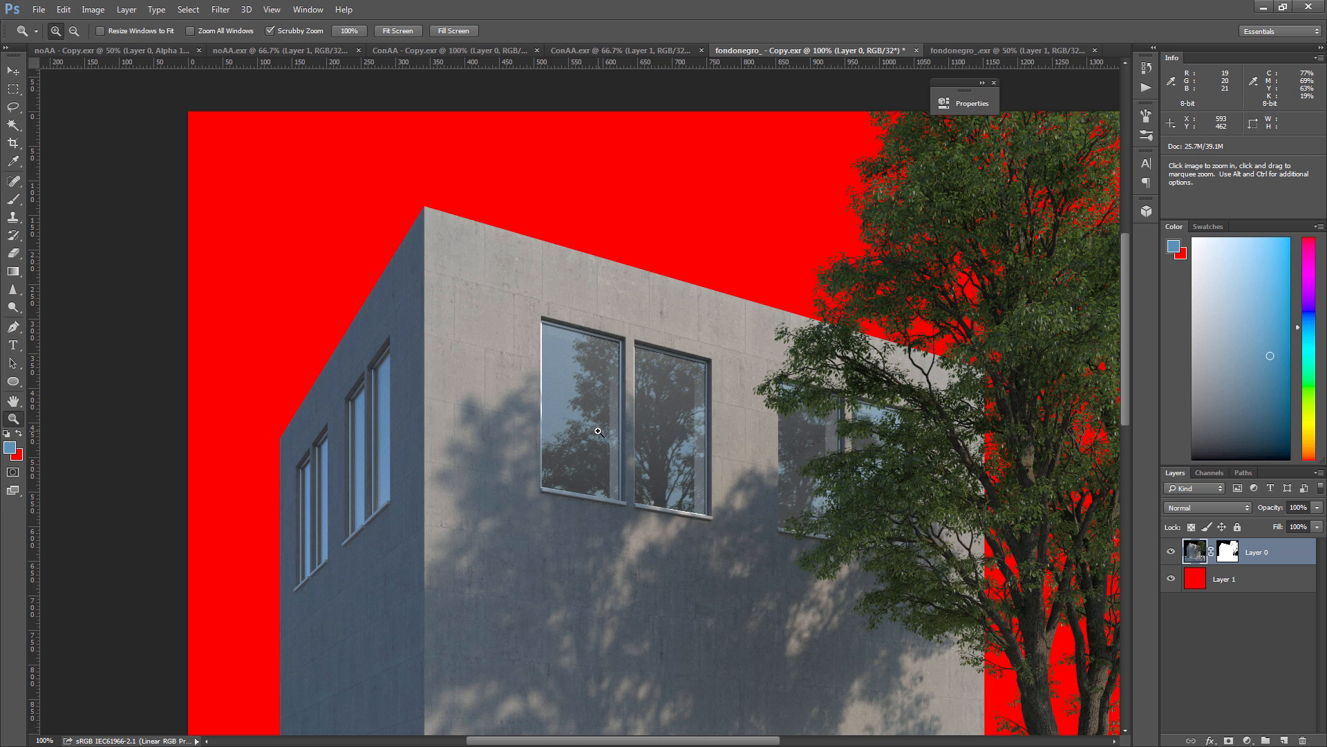
Step back through the history to remove the red layer and Layer 0's mask, and clear the selection
key("ctrl+alt+z")
key("ctrl+alt+z")
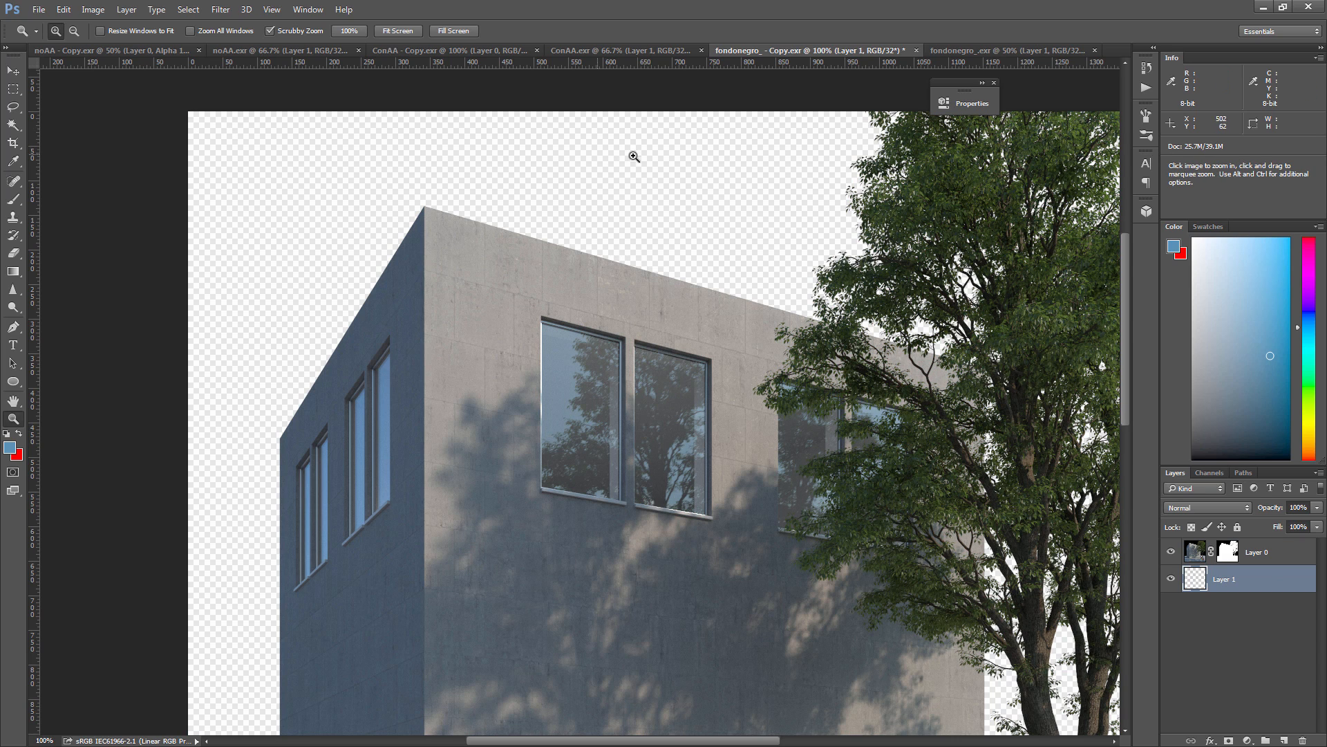
key("ctrl+alt+z")
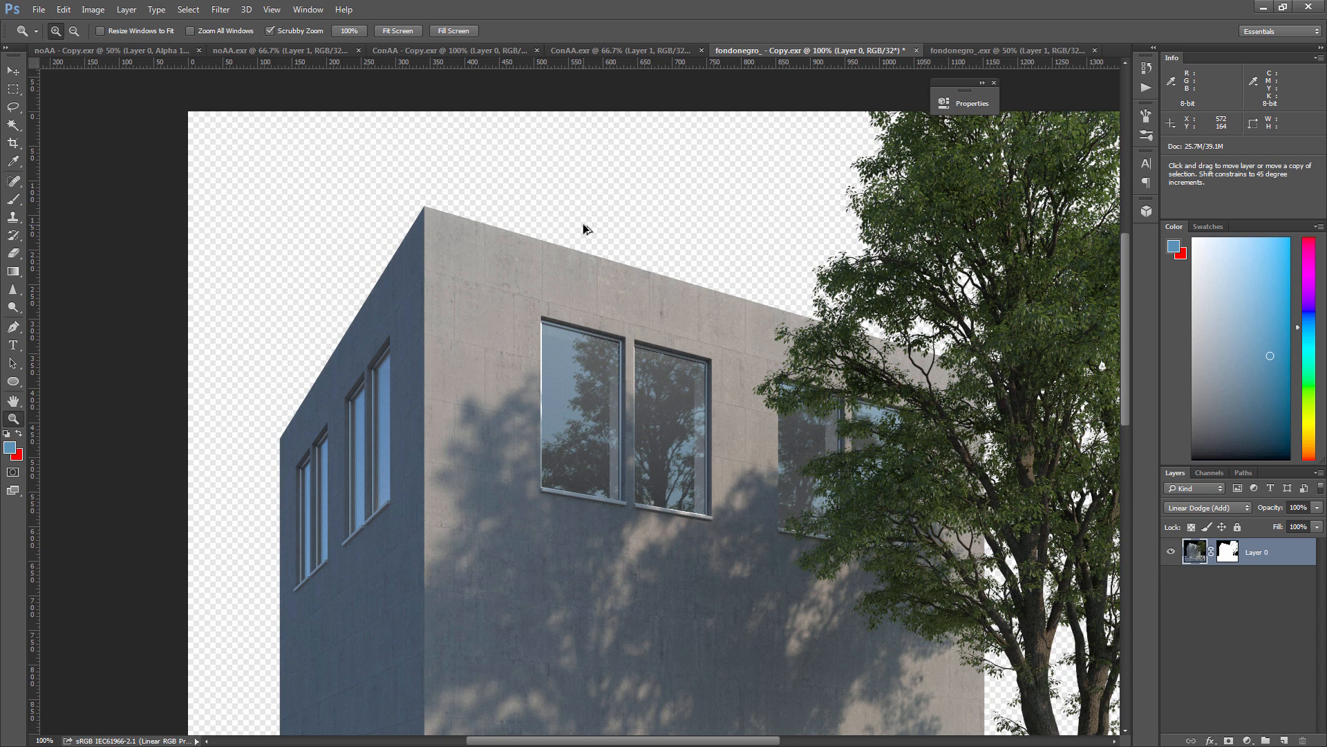
key("ctrl+alt+z")
left_click(13, 89)
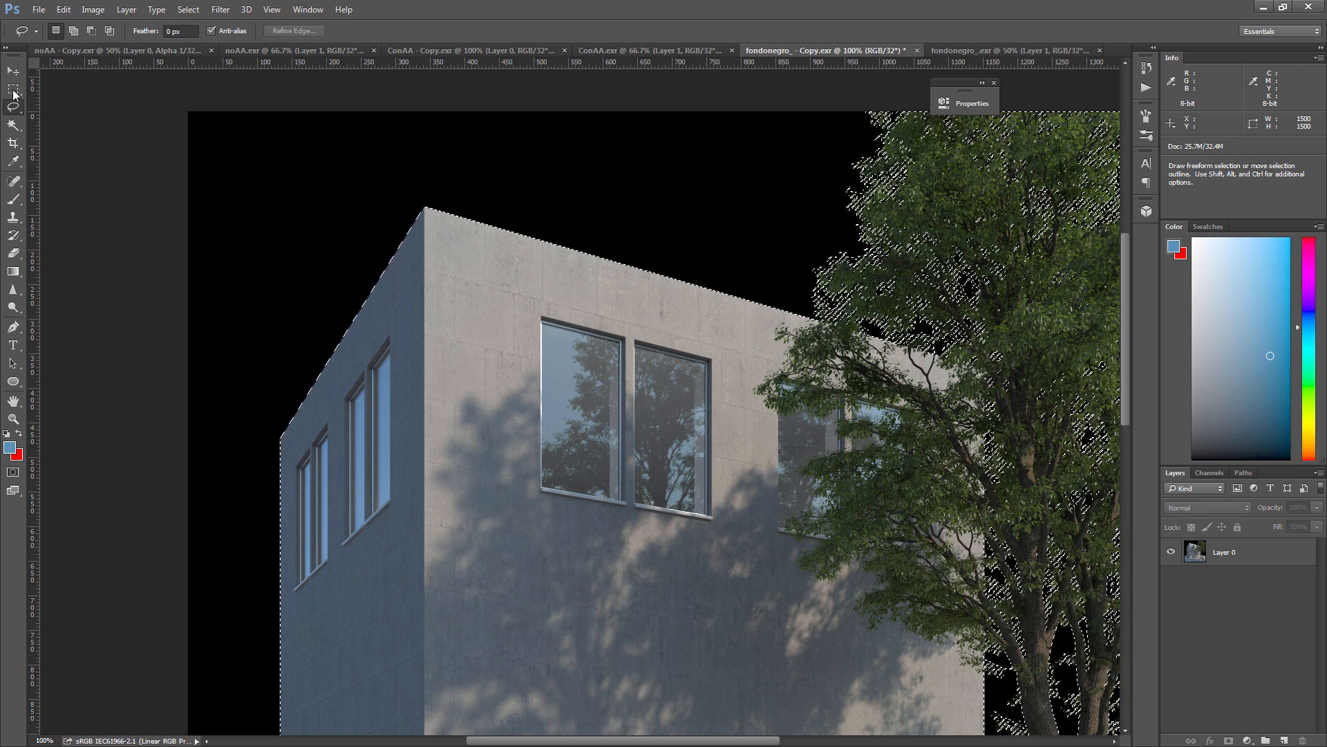
left_click(488, 230)
scroll(436, 371, "down", 2)
scroll(435, 372, "down", 1)
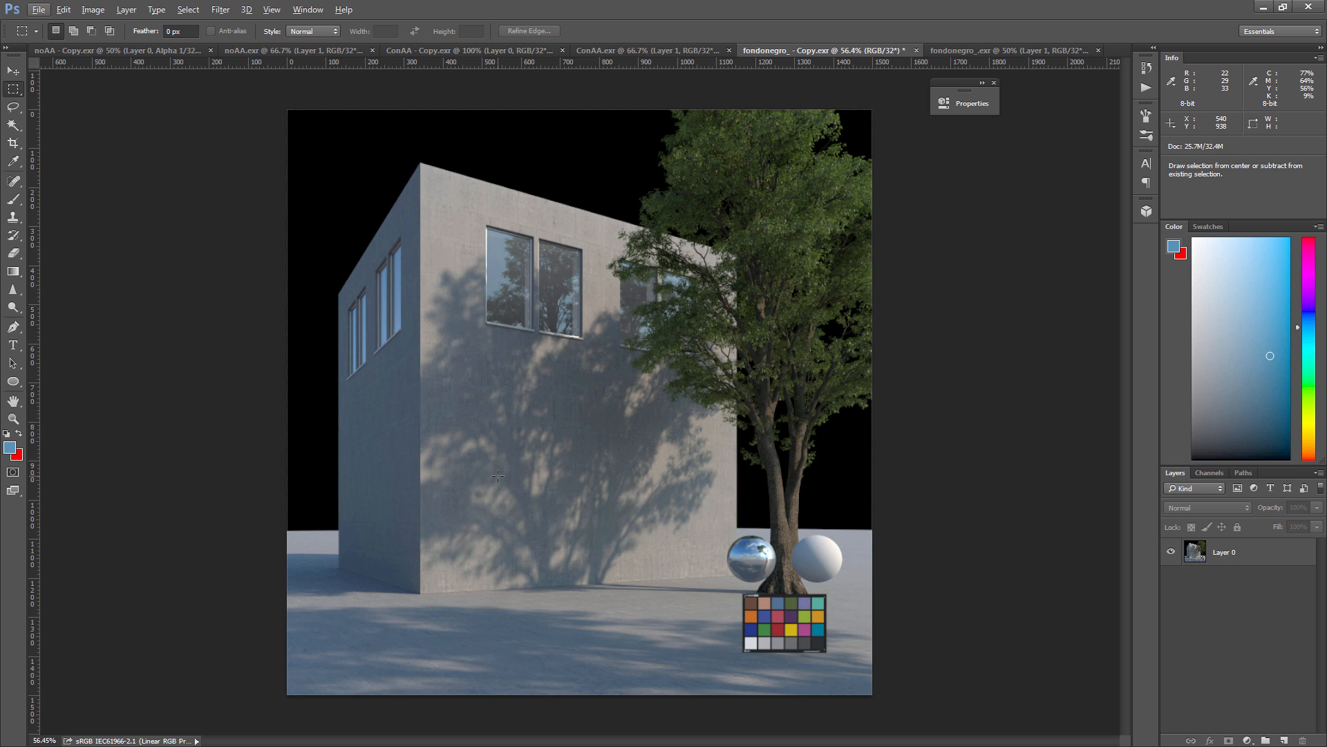
Swap the foreground and background colours and set the foreground to a pale grey-blue, RGB 119, 151, 158
left_click(1252, 558)
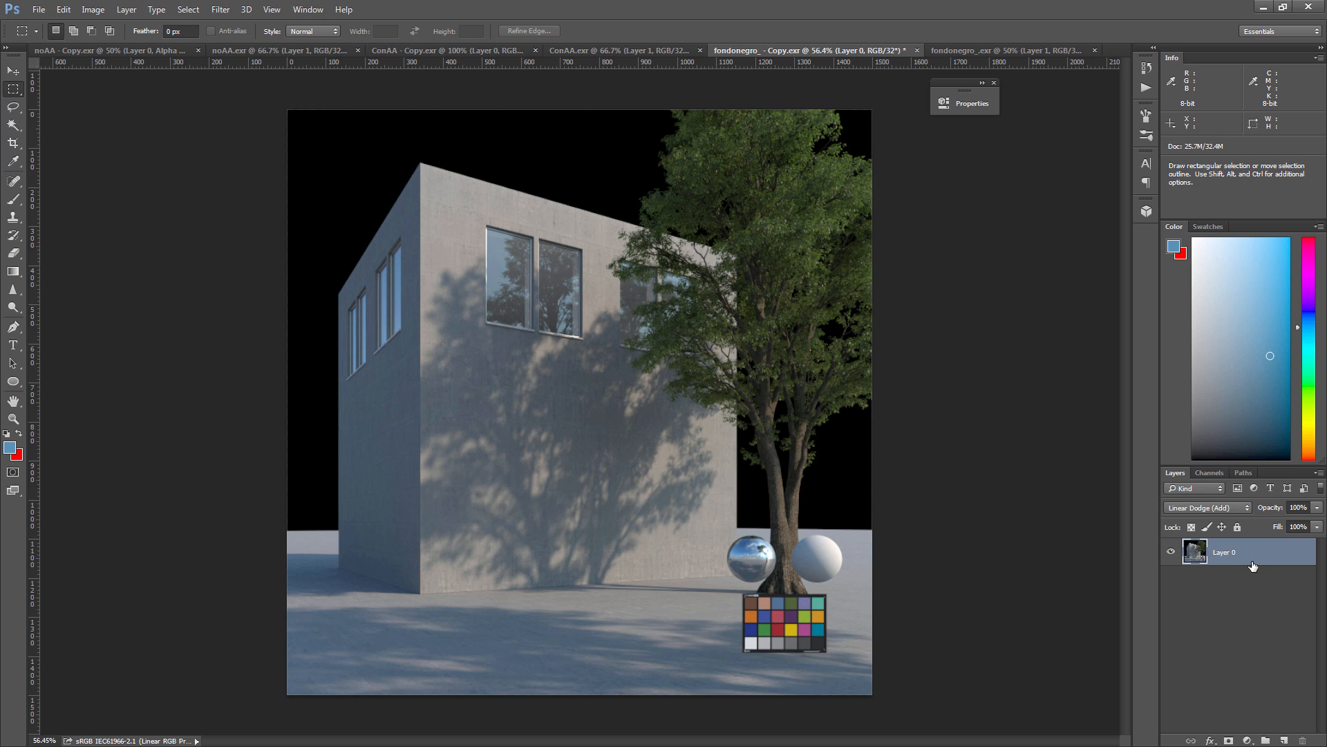
left_click(19, 434)
left_click(9, 447)
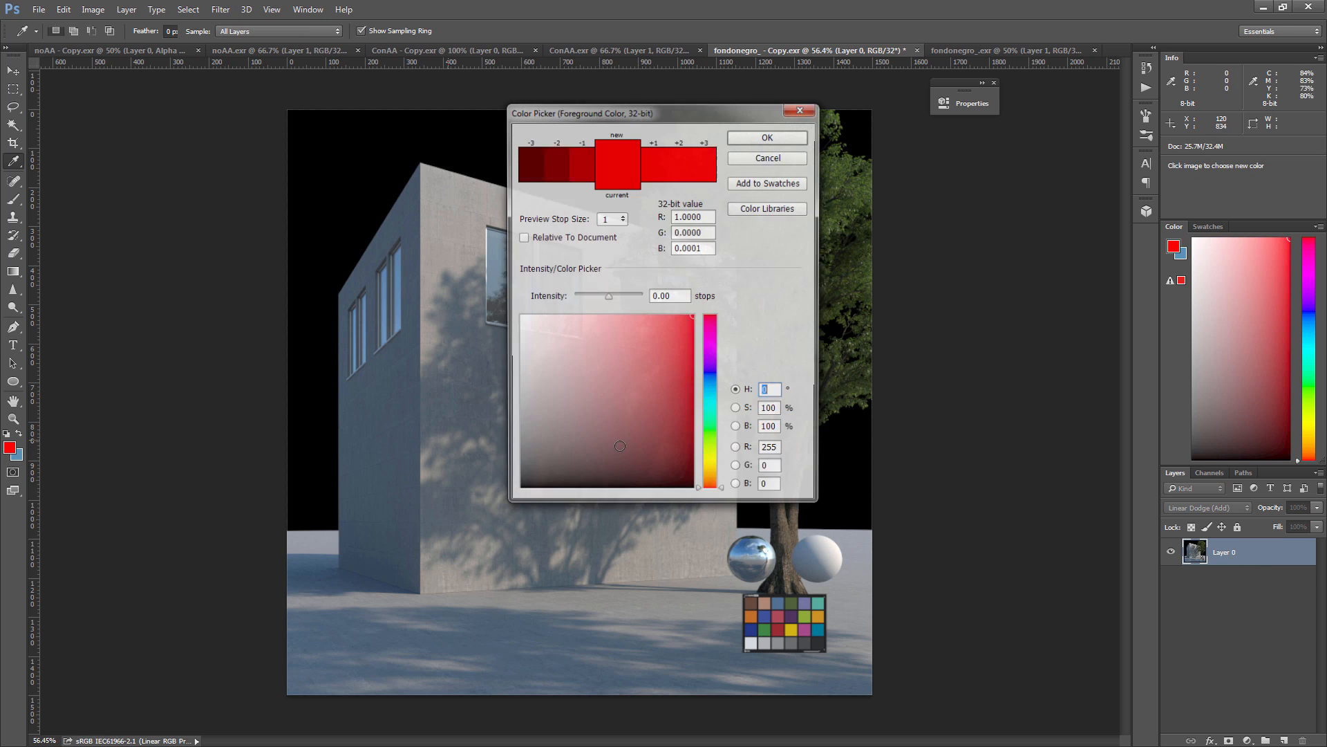
left_click(703, 399)
left_click(553, 380)
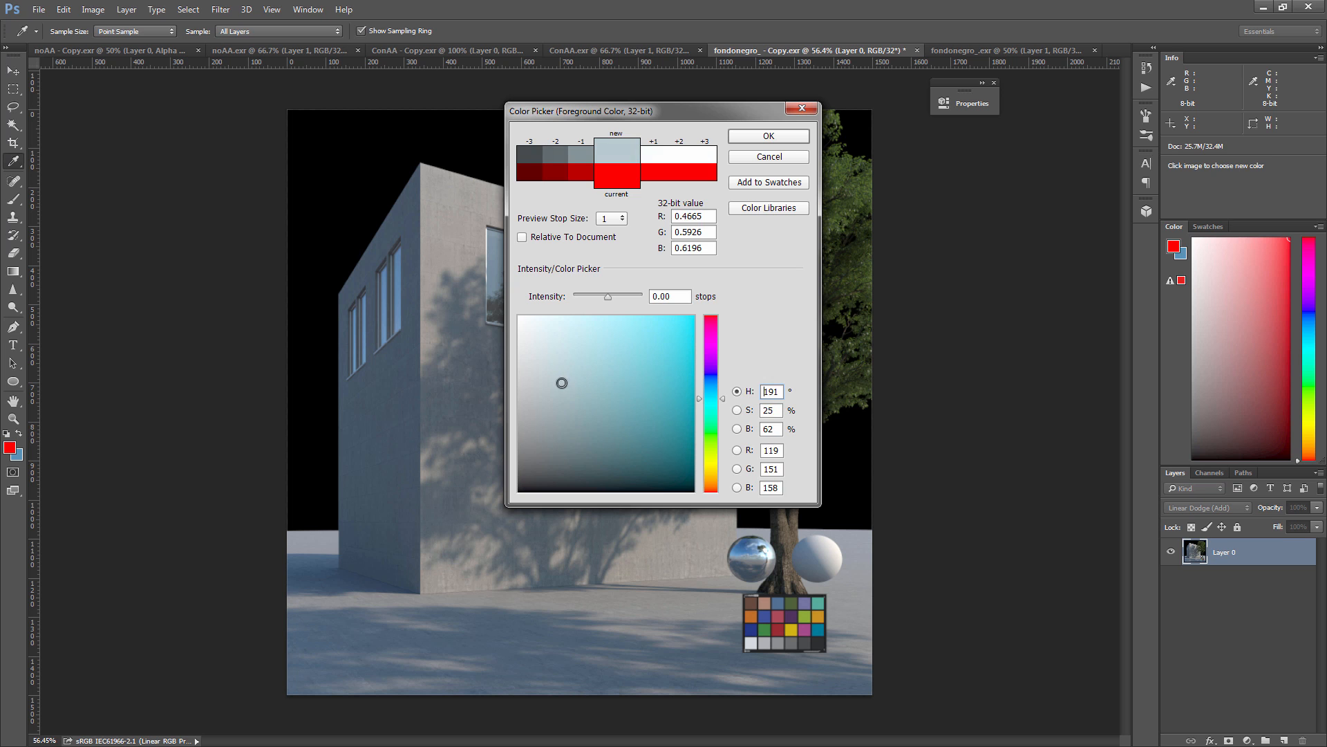
left_click(784, 135)
key("m")
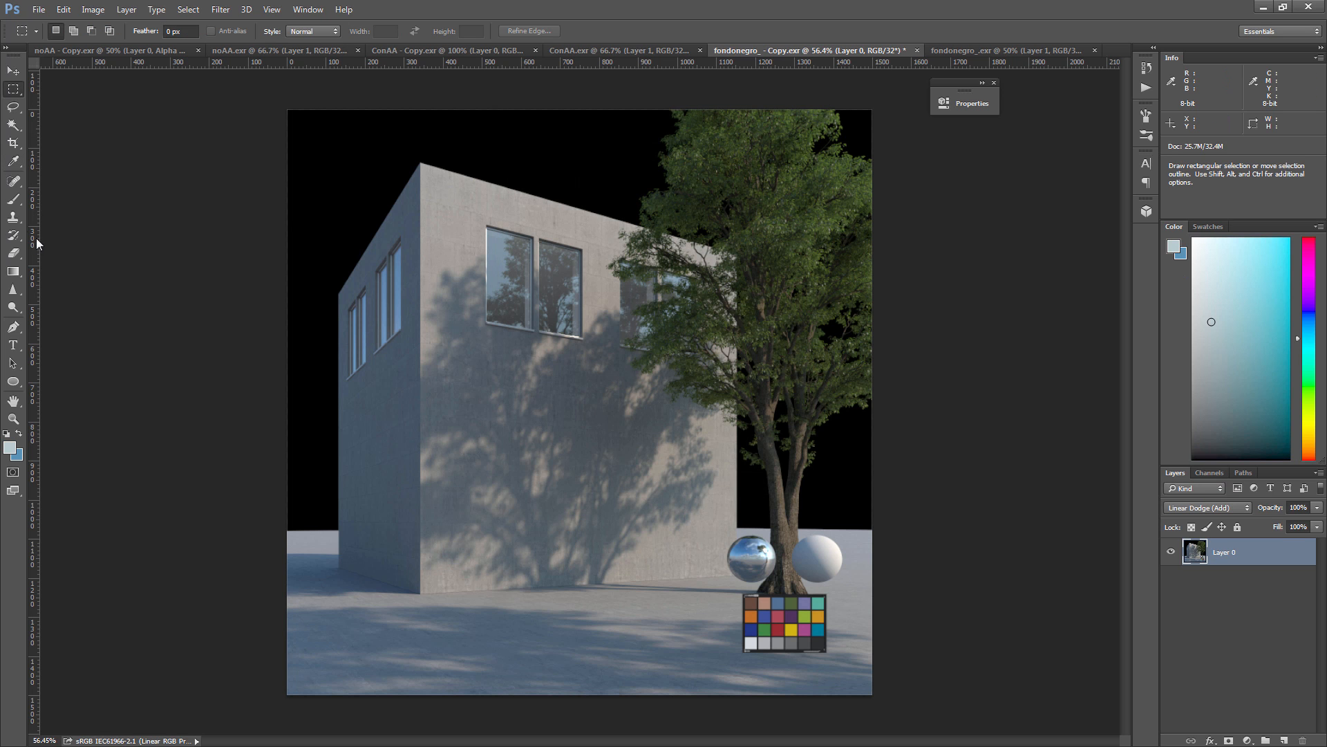
Add a new layer and place it beneath Layer 0
left_click(127, 10)
mouse_move(159, 21)
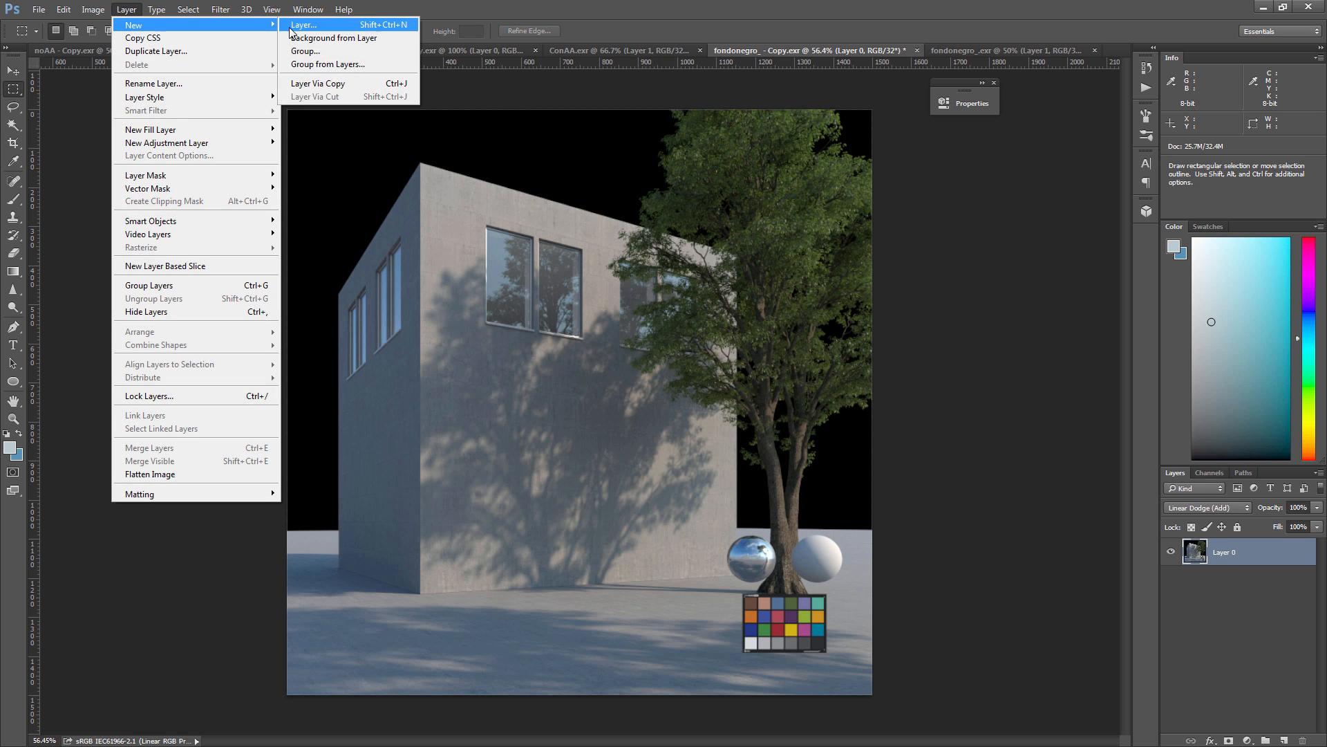
left_click(299, 24)
left_click(781, 228)
key("ctrl+bracketleft")
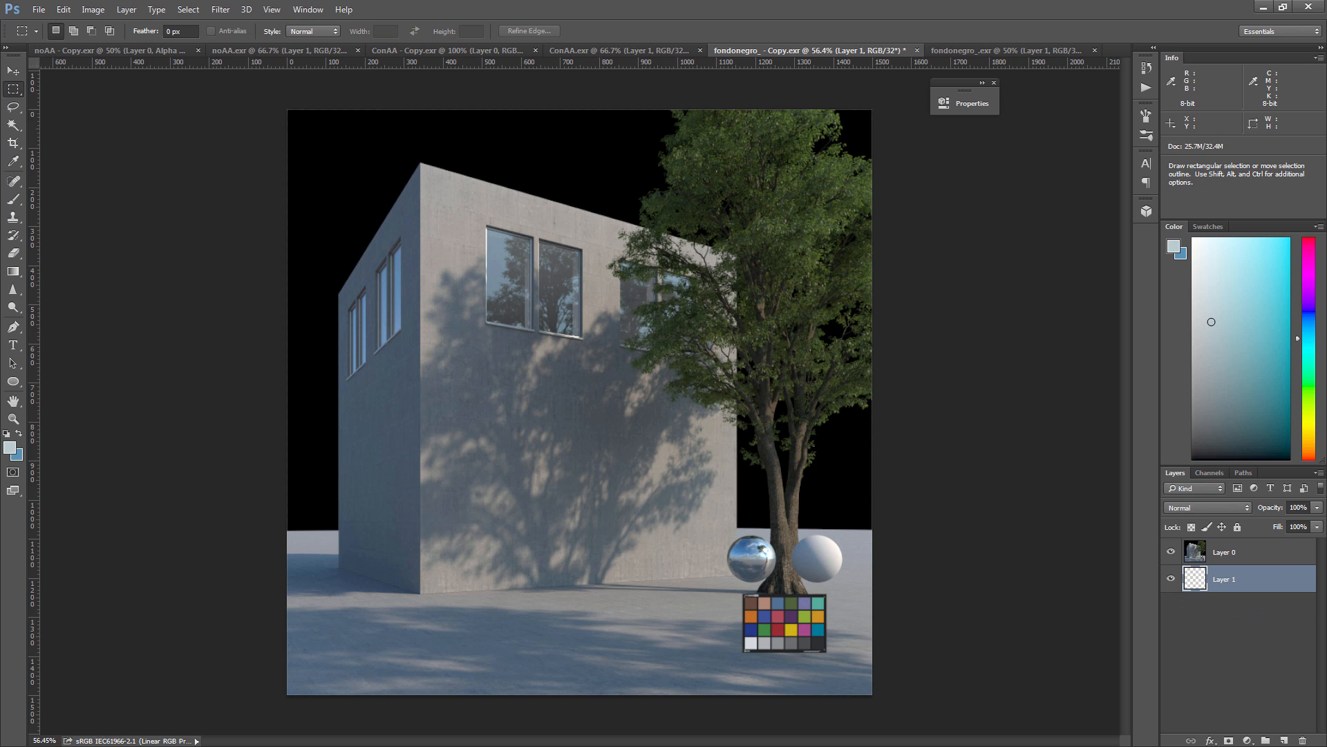
Try vertical foreground-to-background gradients on the empty Layer 1
left_click(14, 273)
left_click_drag(318, 541, 318, 109)
left_click_drag(499, 108, 501, 494)
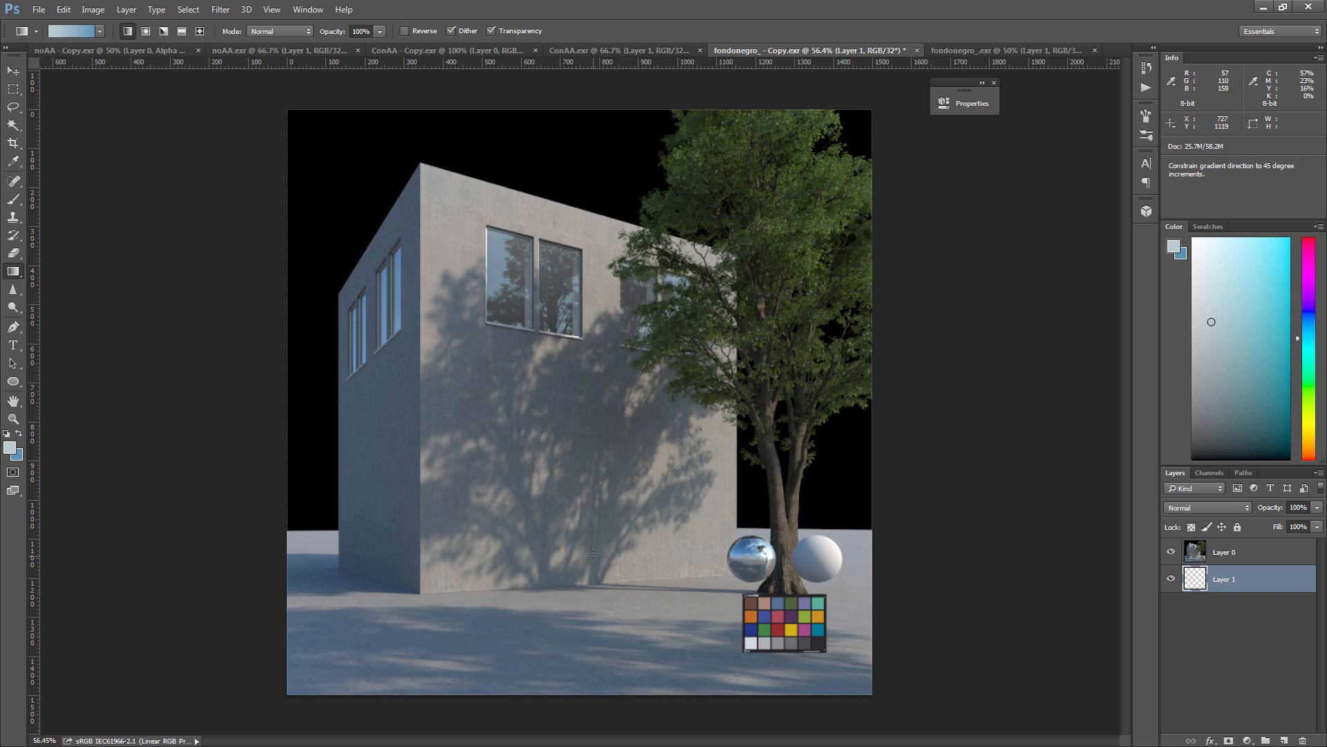
key("ctrl+z")
Set Layer 0's blending mode to Normal and try a vertical gradient on that layer
left_click(1223, 554)
left_click(1214, 506)
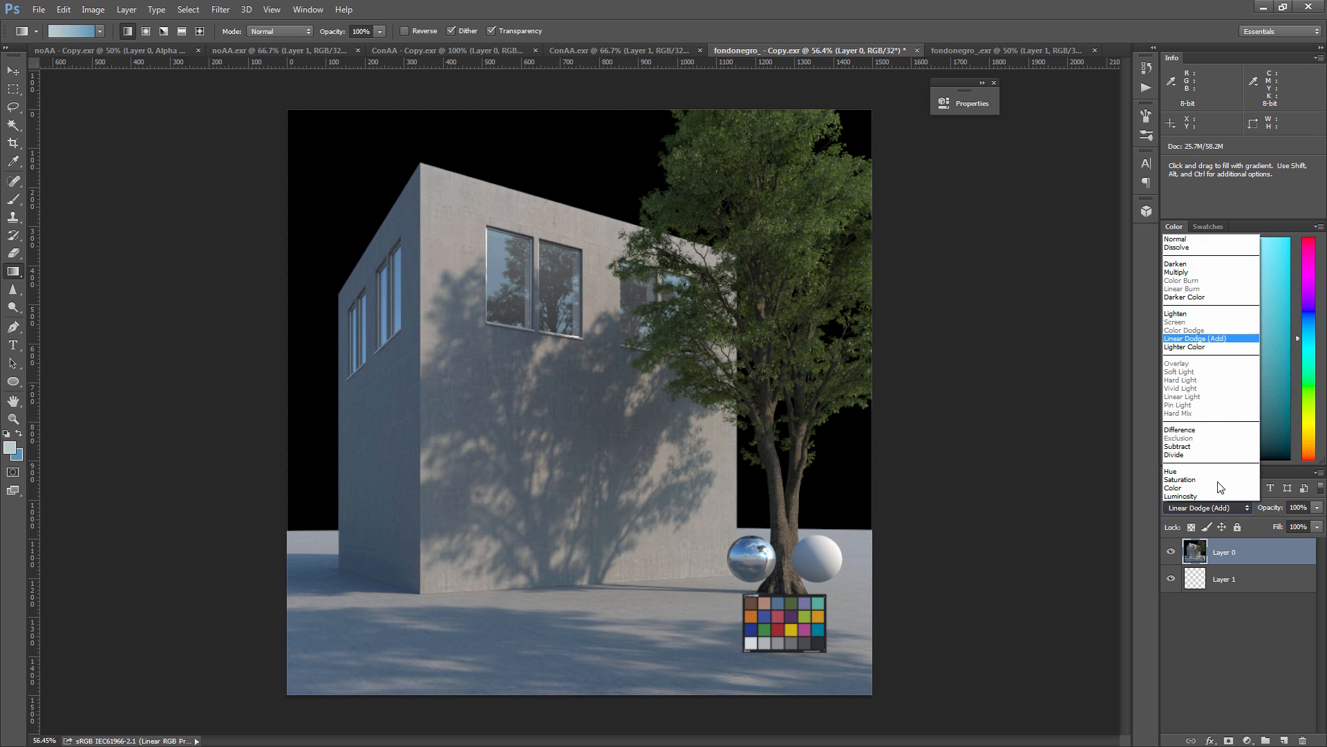
left_click(1197, 239)
left_click_drag(418, 547, 418, 104)
key("ctrl+z")
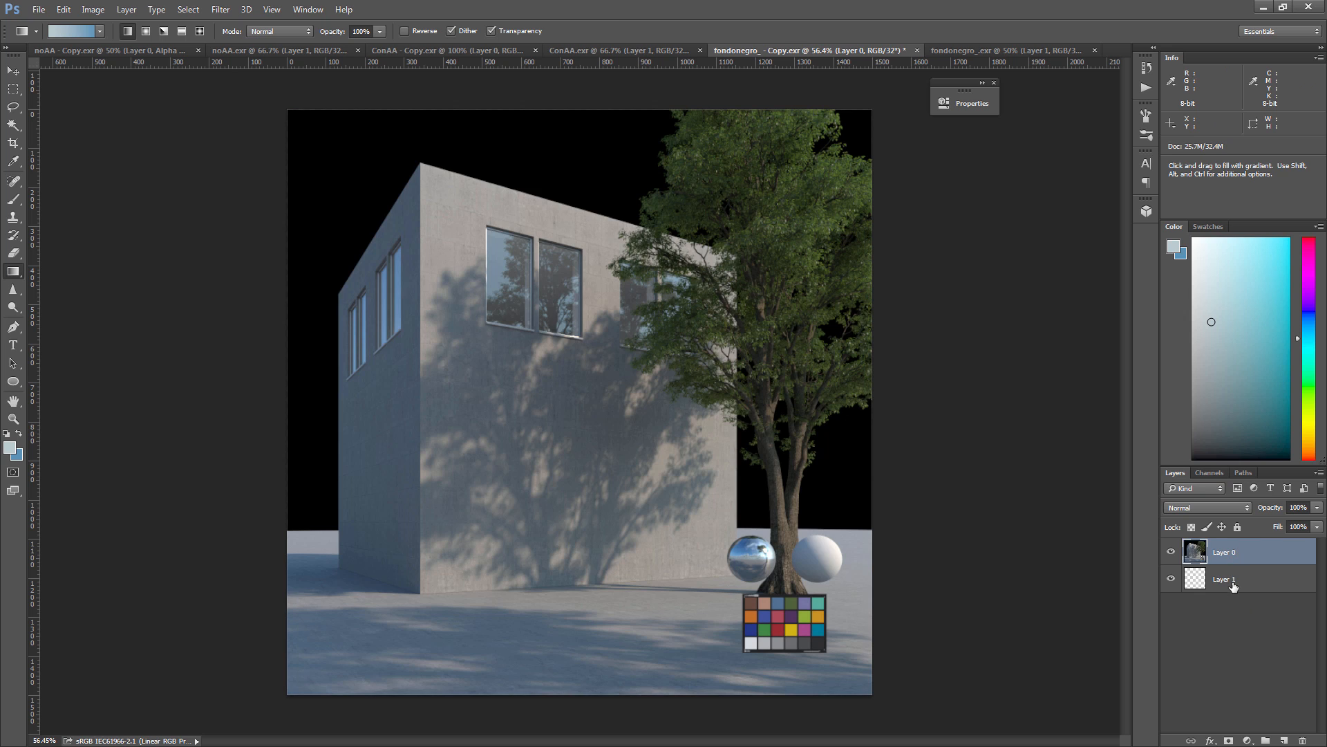
Fill Layer 1 with a vertical gradient rising from pale grey-blue to blue, and check it with Layer 0 hidden
left_click(1232, 596)
left_click_drag(553, 554, 553, 95)
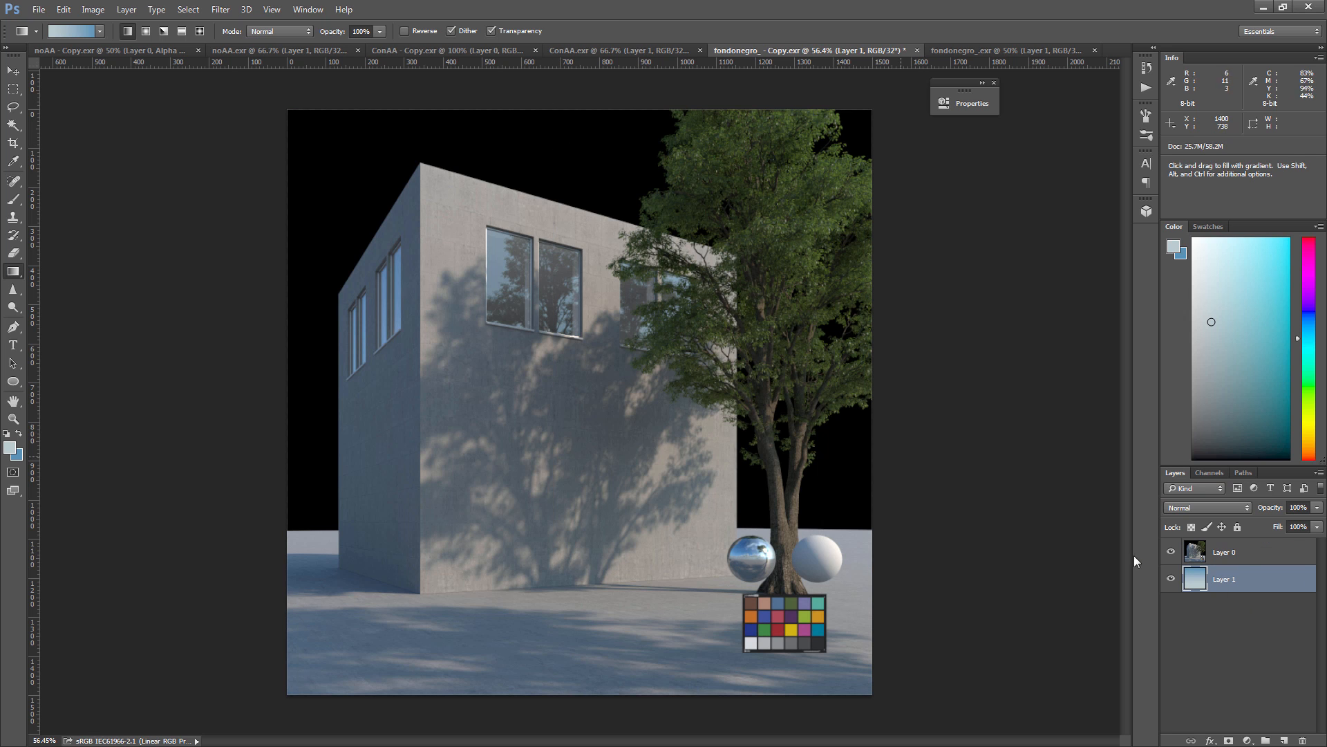
left_click(1171, 551)
left_click(1172, 552)
Load the Alpha 1 channel as a selection over the building, tree and ground
left_click(1251, 553)
left_click(1210, 472)
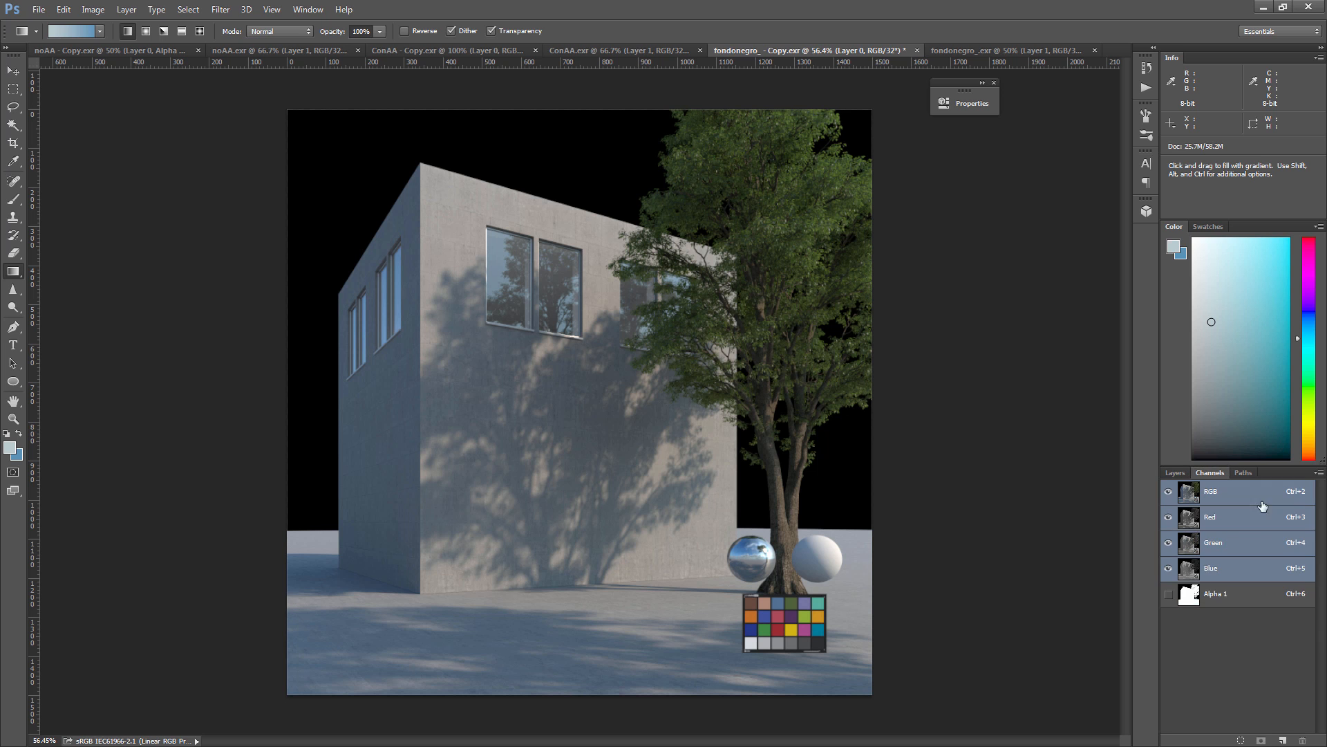
left_click(1189, 596, "ctrl")
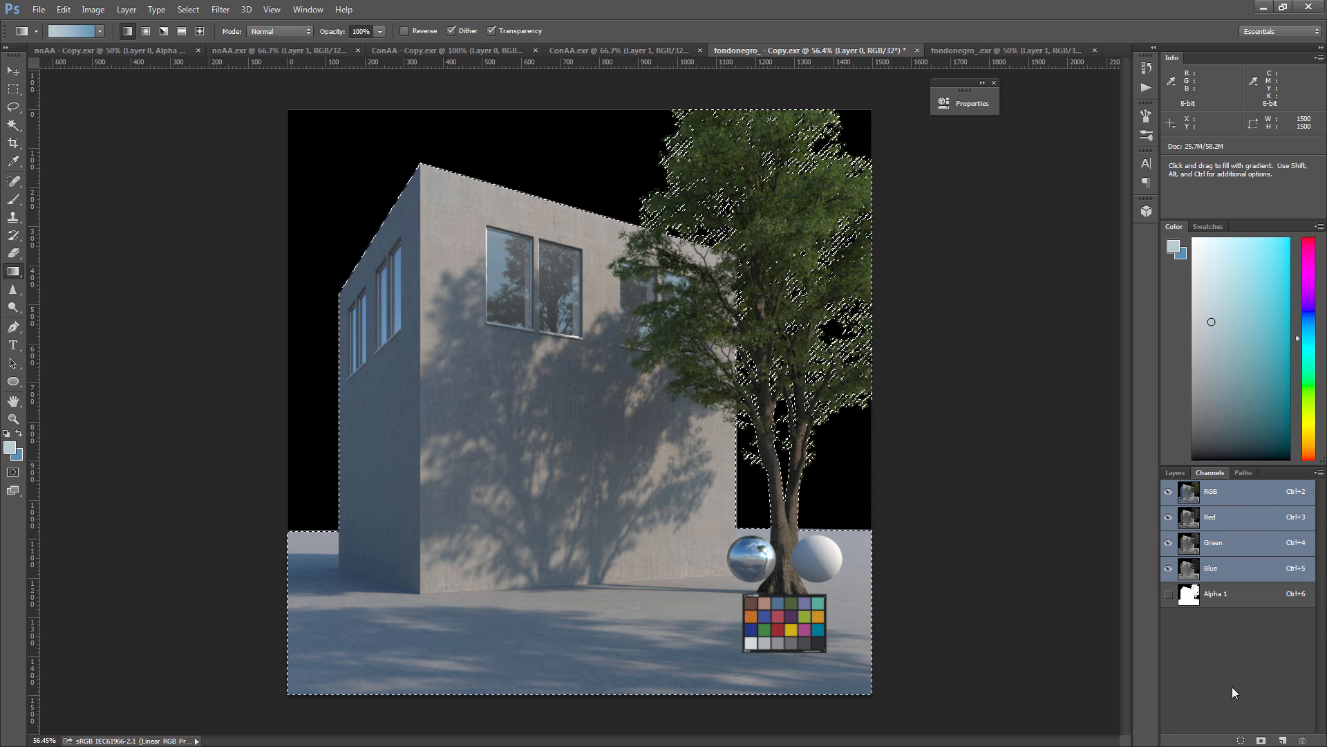
left_click(1175, 472)
With Layer 0 hidden, set the background colour to black, fill the selected area of Layer 1 with it, and deselect
left_click(1227, 579)
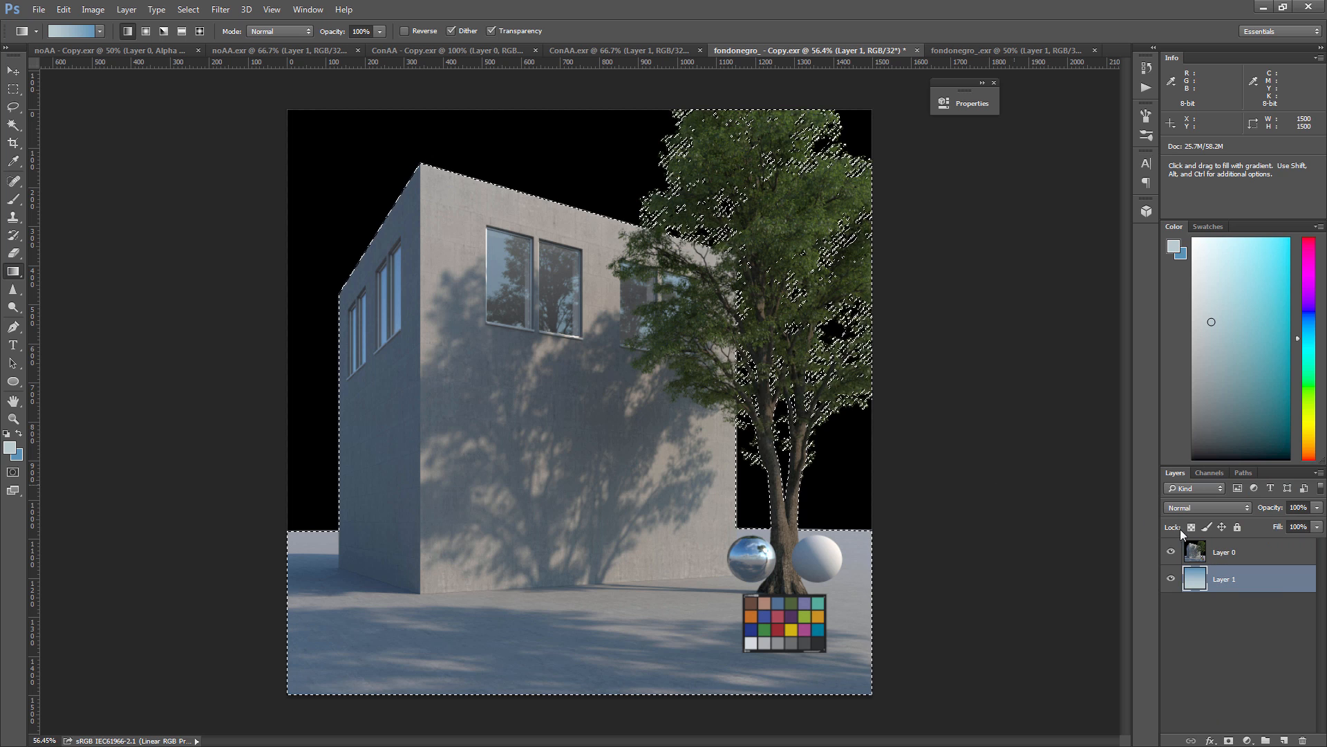
left_click(1171, 552)
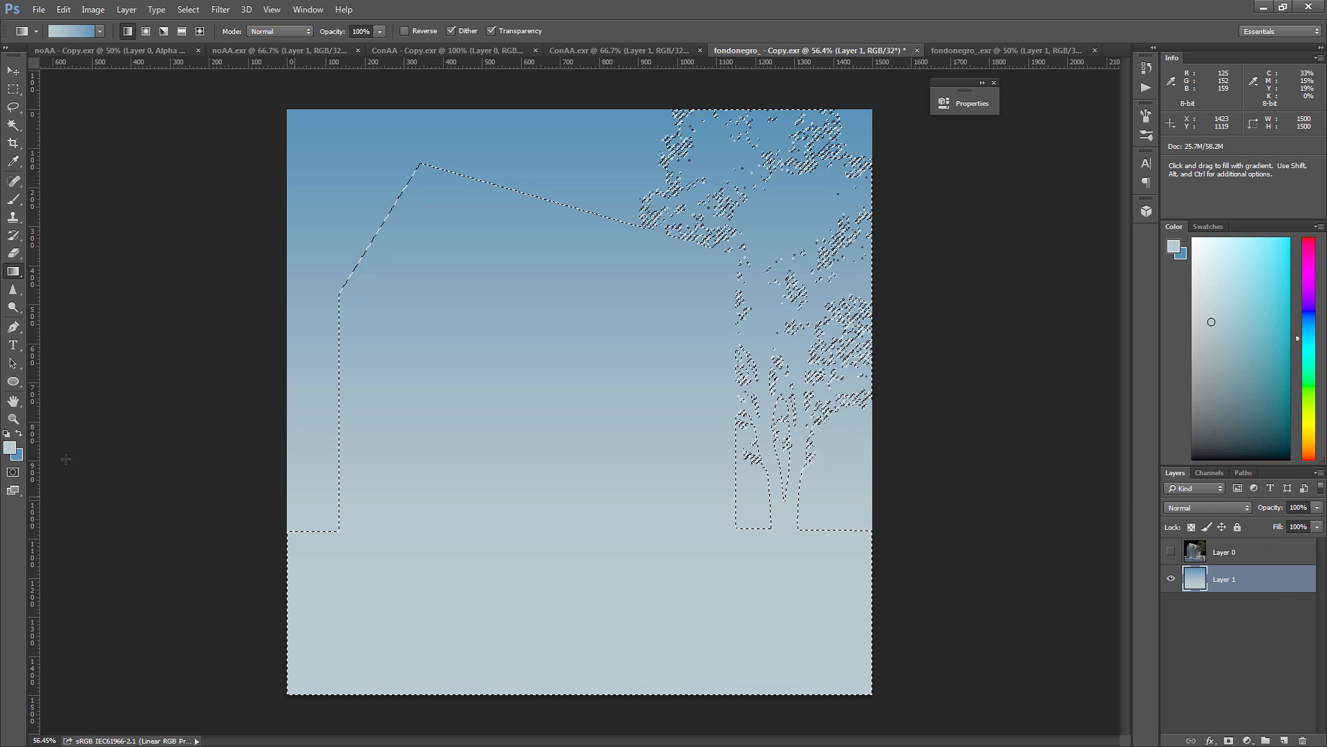
left_click(16, 454)
left_click(519, 490)
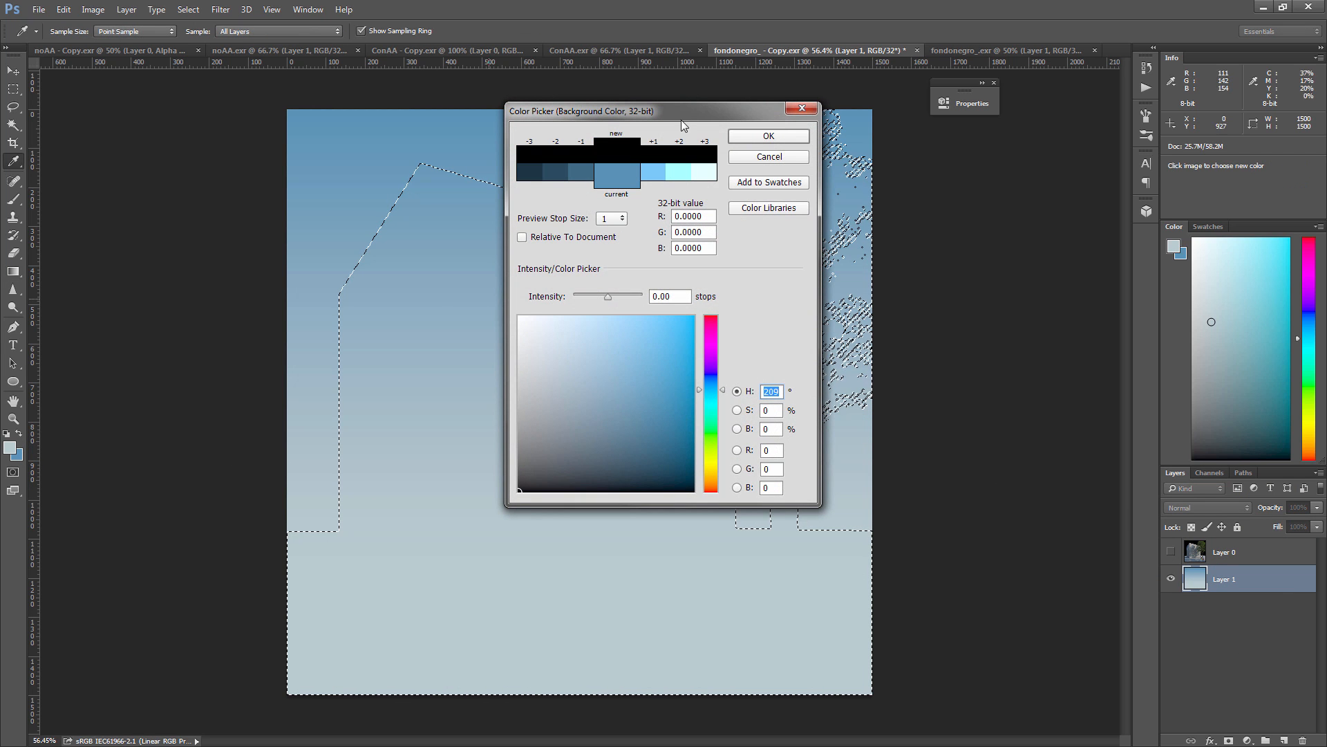
left_click(752, 139)
key("g")
key("ctrl+BackSpace")
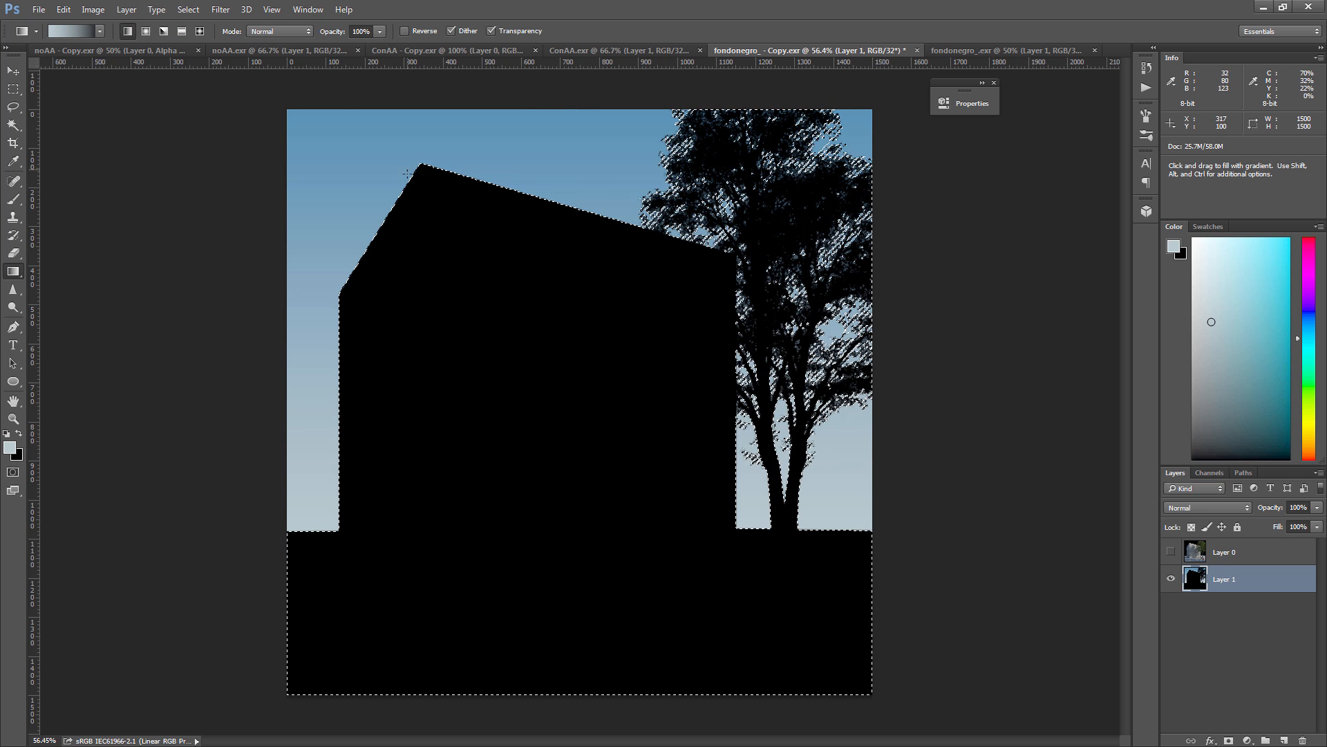
key("m")
key("ctrl+d")
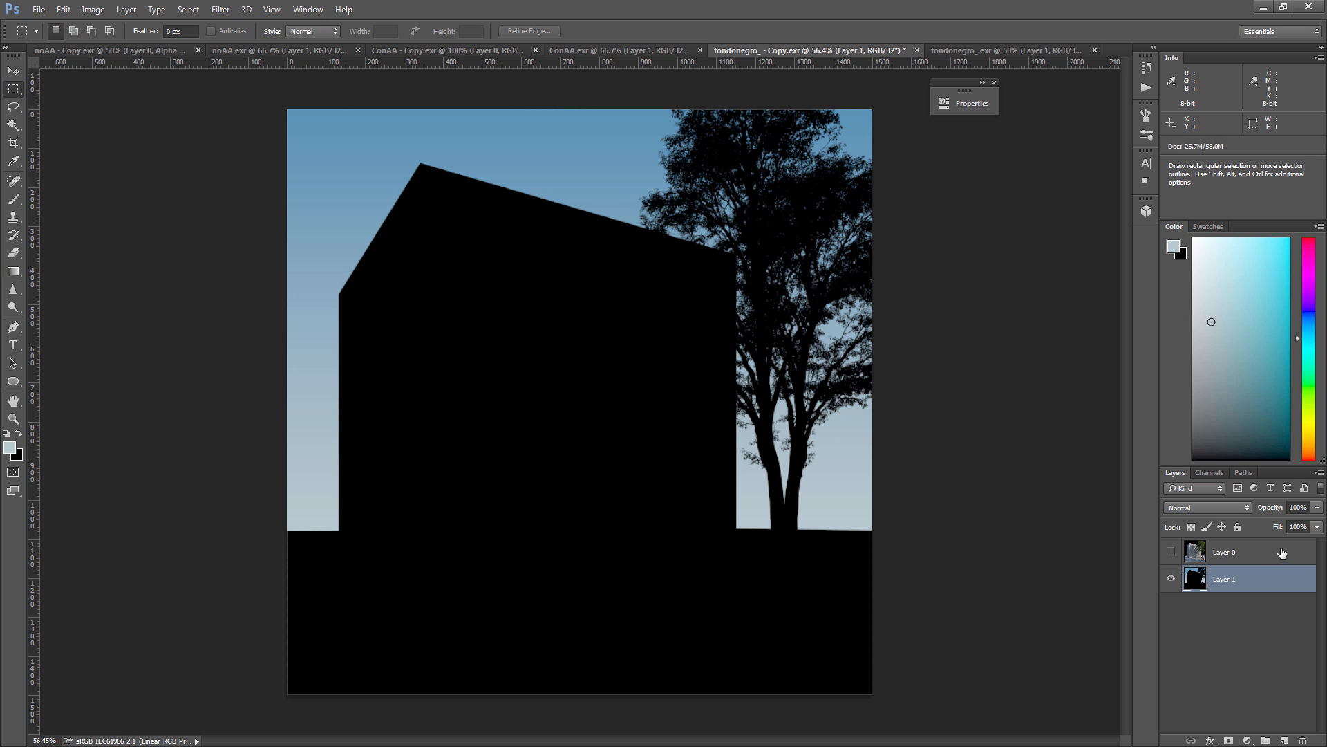
Show Layer 0 again and set its blending mode to Linear Dodge (Add)
left_click(1282, 553)
left_click(1170, 552)
left_click(1200, 507)
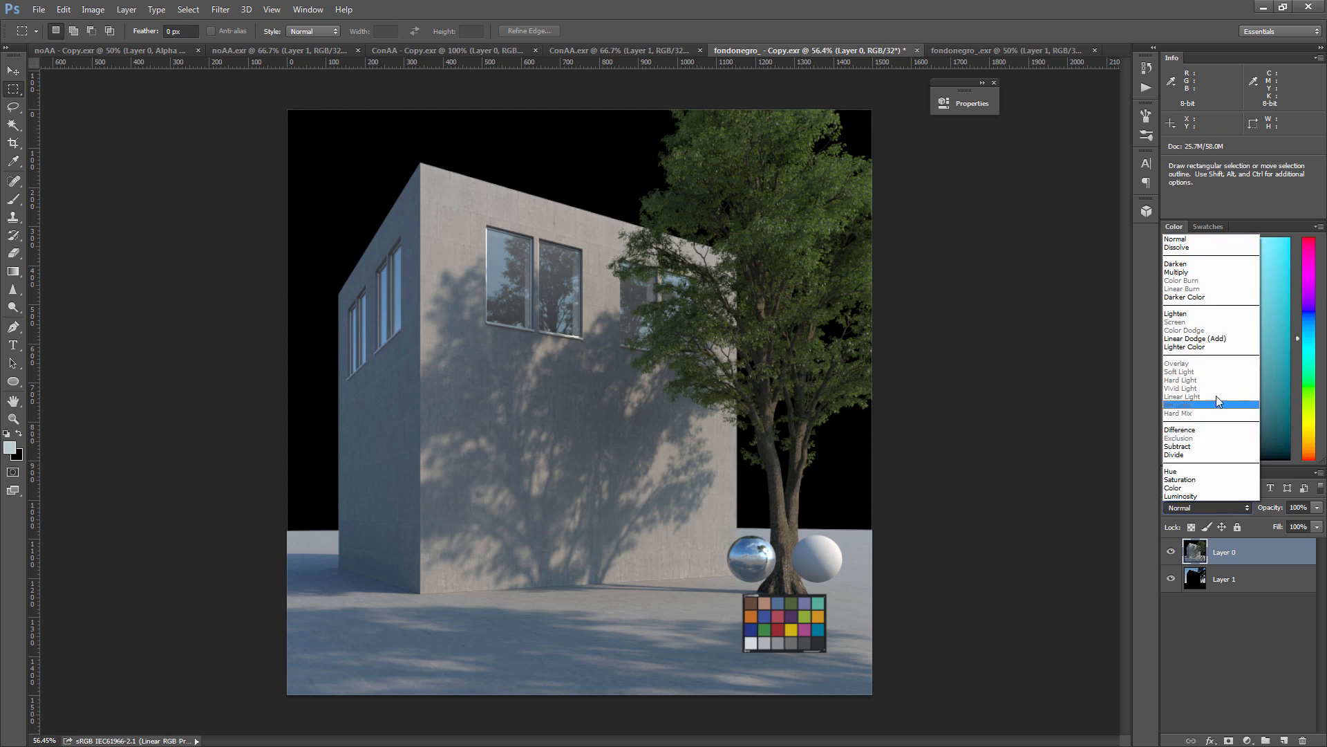
left_click(1199, 339)
Examine the roof edge against the gradient sky up close, and return to the whole image at 50% zoom
key("z")
left_click_drag(522, 188, 445, 236)
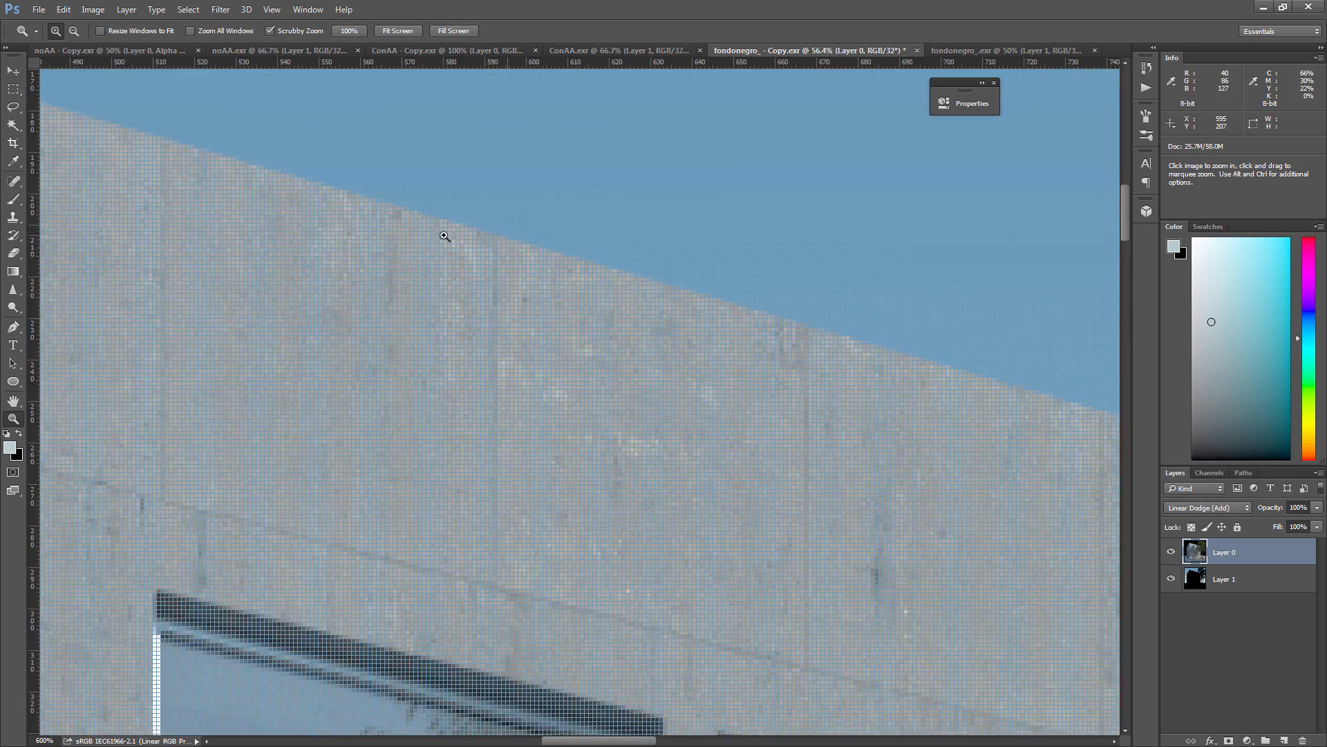
left_click(652, 304, "alt")
left_click(651, 304, "alt")
left_click(651, 304, "alt")
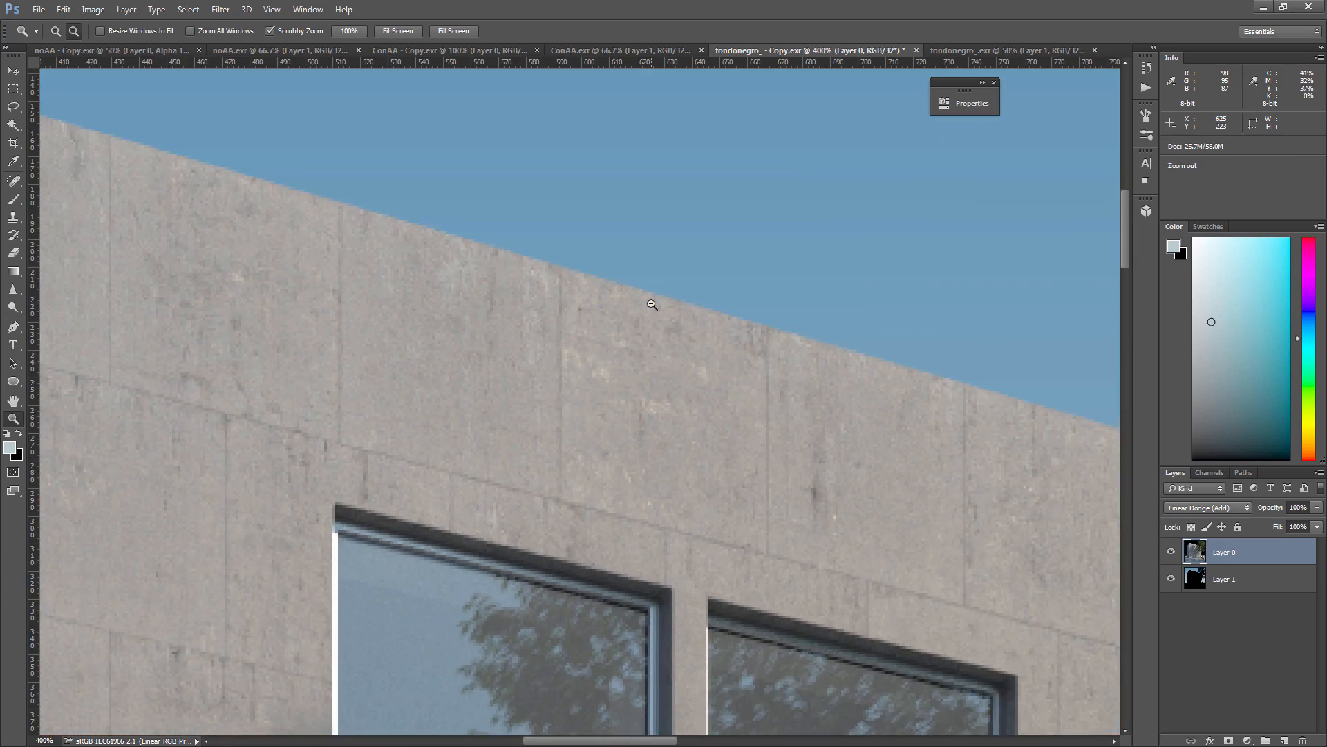
left_click(651, 304, "alt")
left_click(651, 304, "alt")
left_click(656, 328, "alt")
left_click(660, 352, "alt")
left_click(664, 377, "alt")
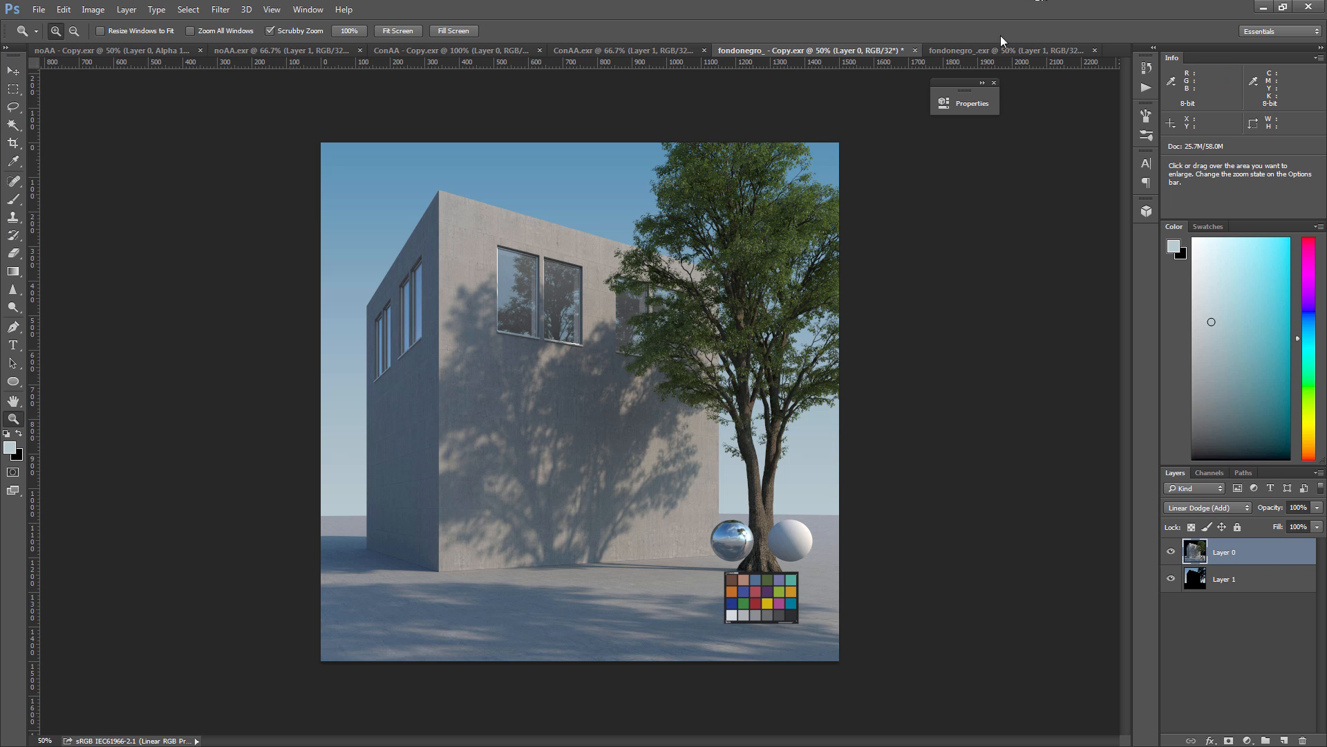
Close all open documents and open fondonegro_.exr with its alpha channel data read as transparency
left_click(989, 53)
left_click(877, 51)
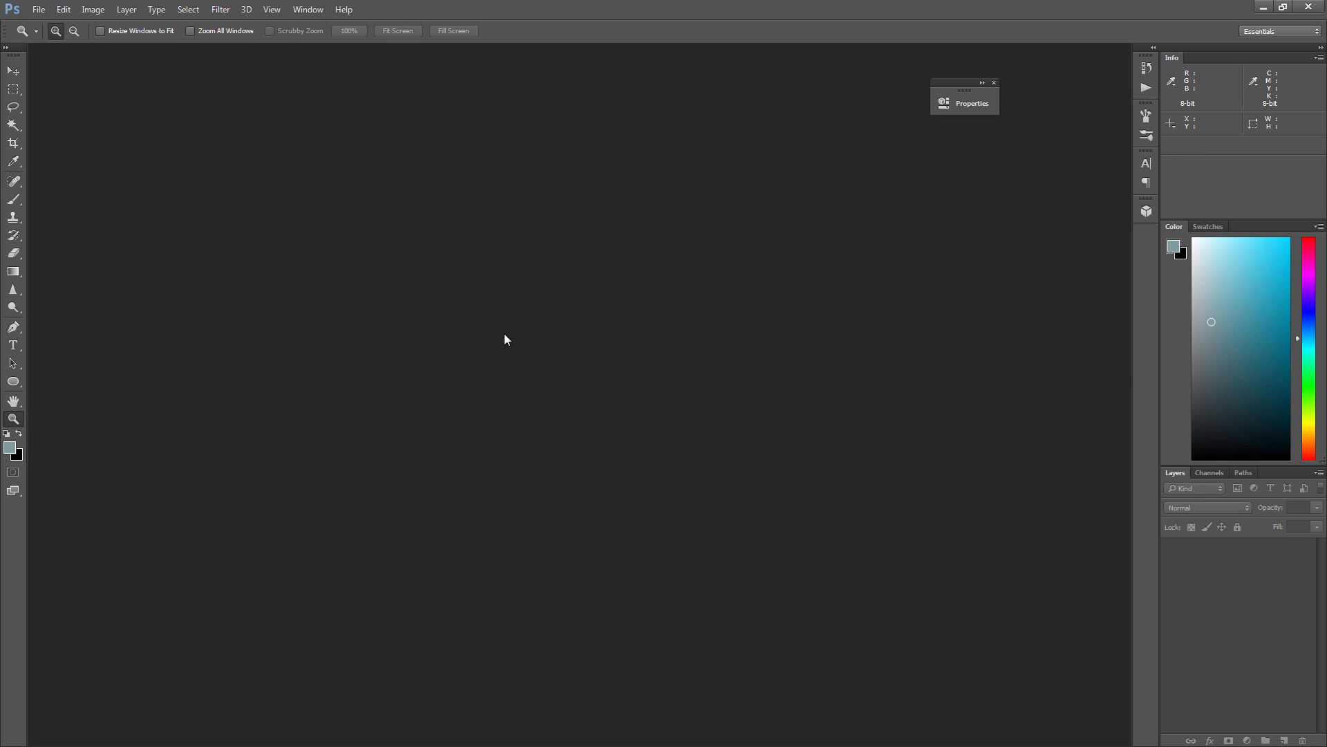
key("ctrl+o")
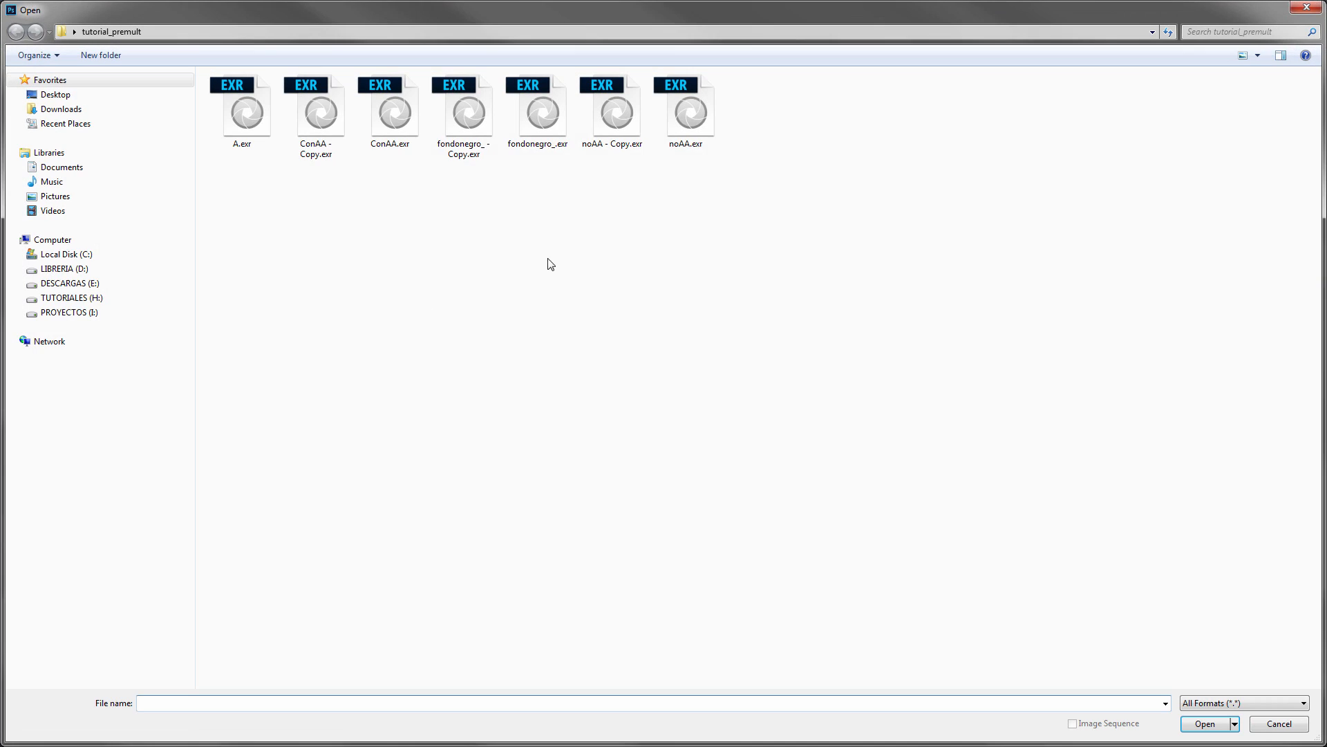
double_click(544, 114)
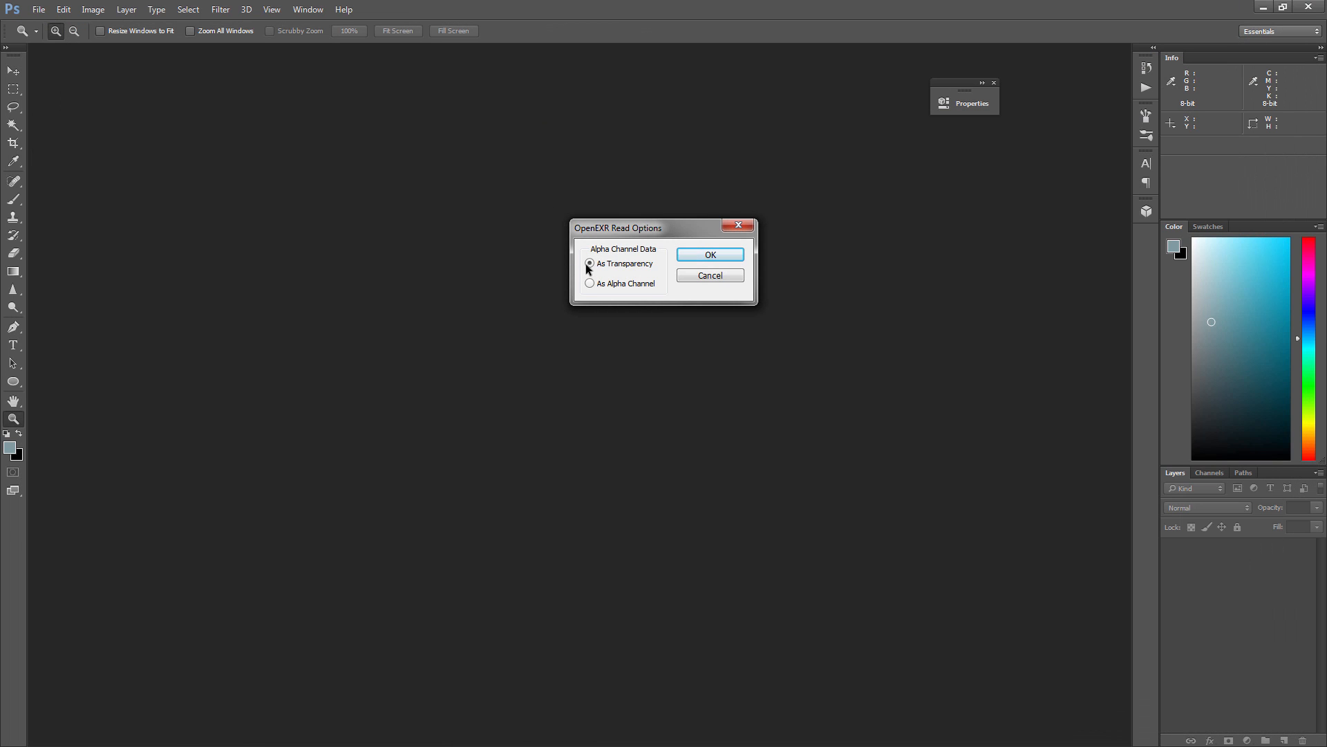
left_click(696, 255)
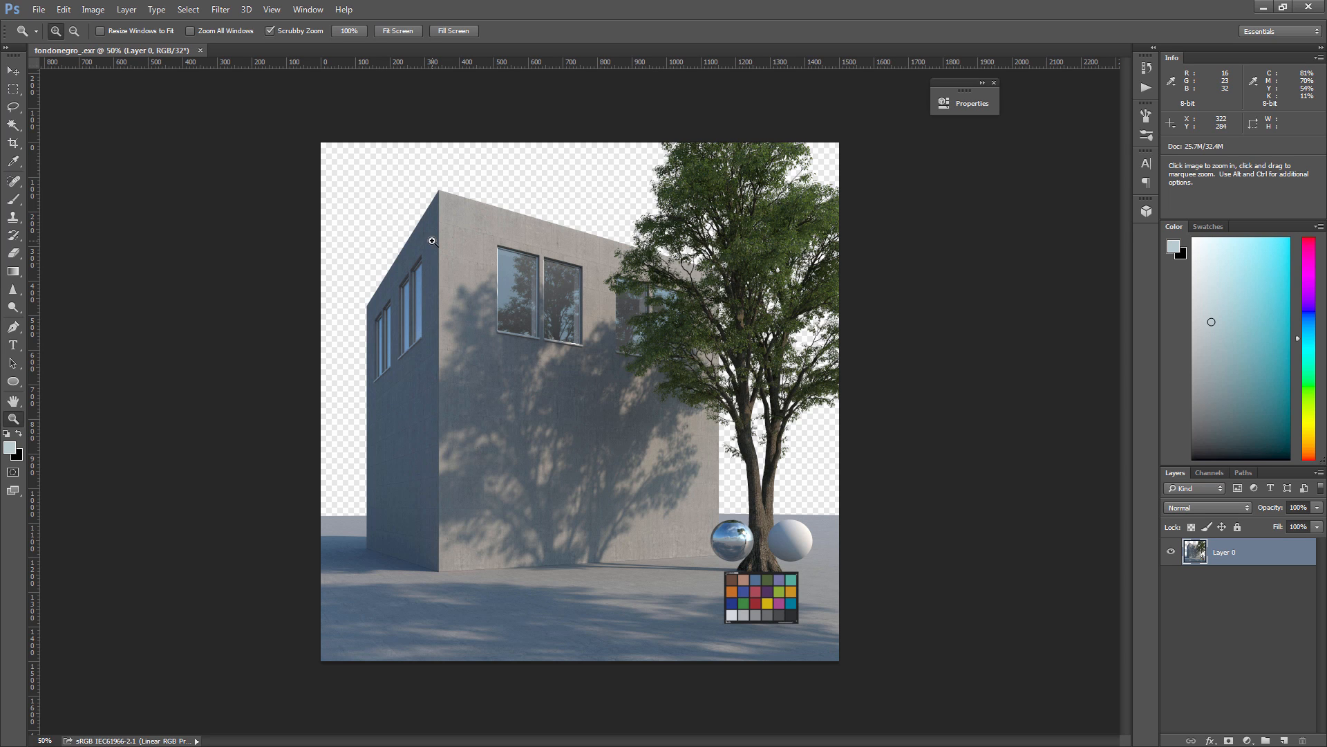
Add a new Layer 1 with default settings and move it below Layer 0
left_click(128, 11)
mouse_move(133, 24)
left_click(340, 25)
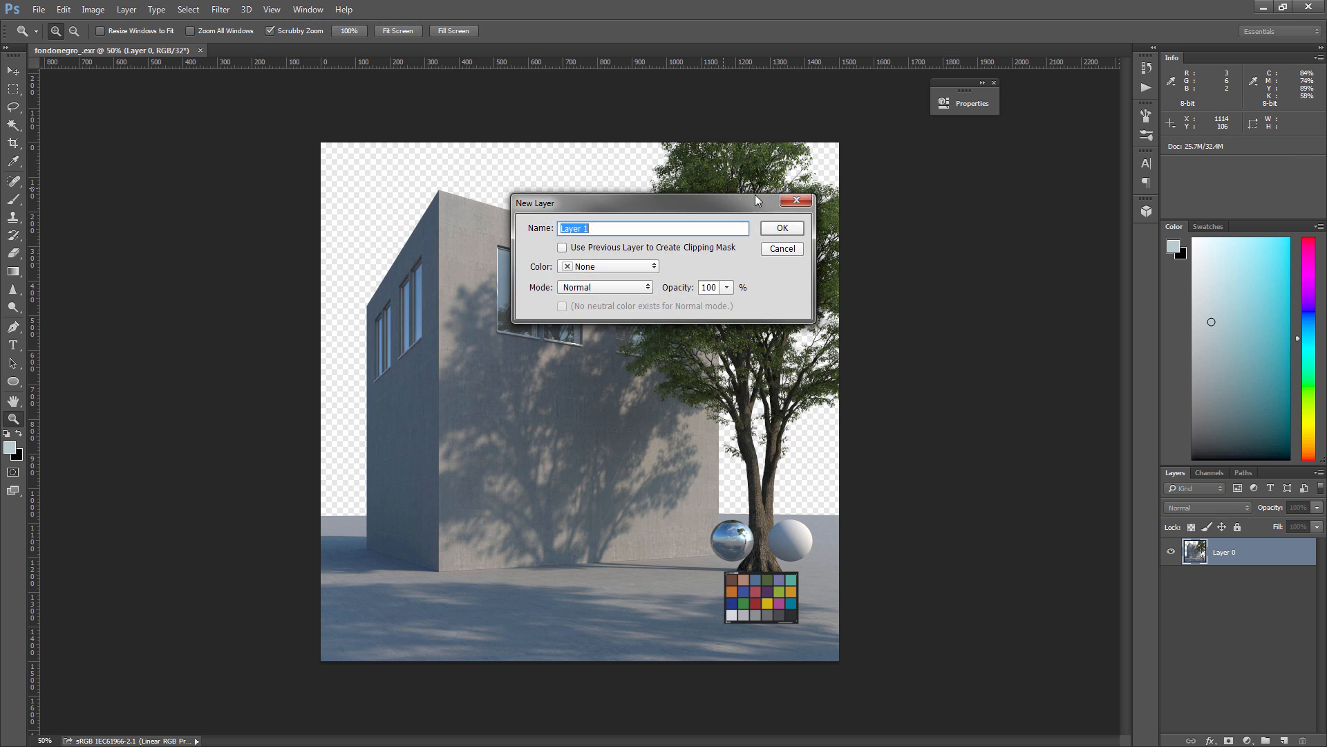
key("Return")
key("ctrl+bracketleft")
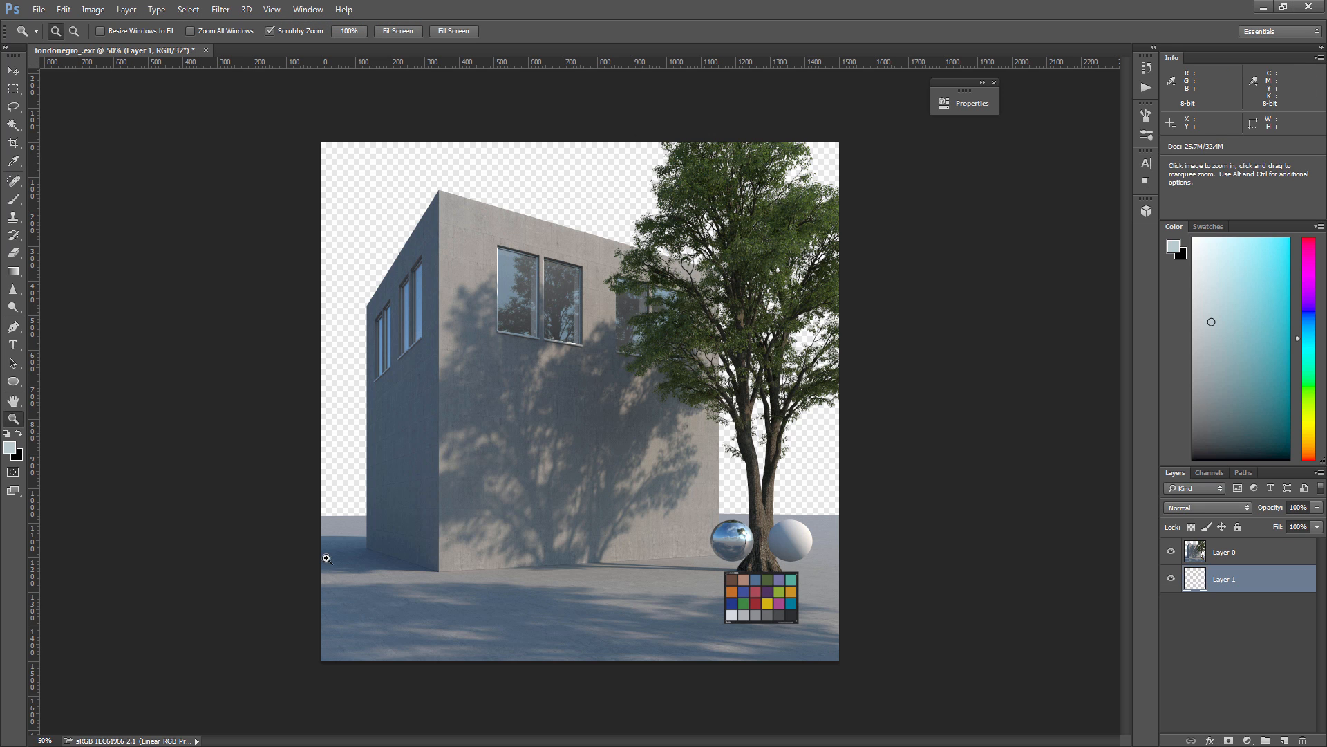
Swap the foreground and background colours and set the foreground to a light sky blue
left_click(19, 434)
left_click(10, 447)
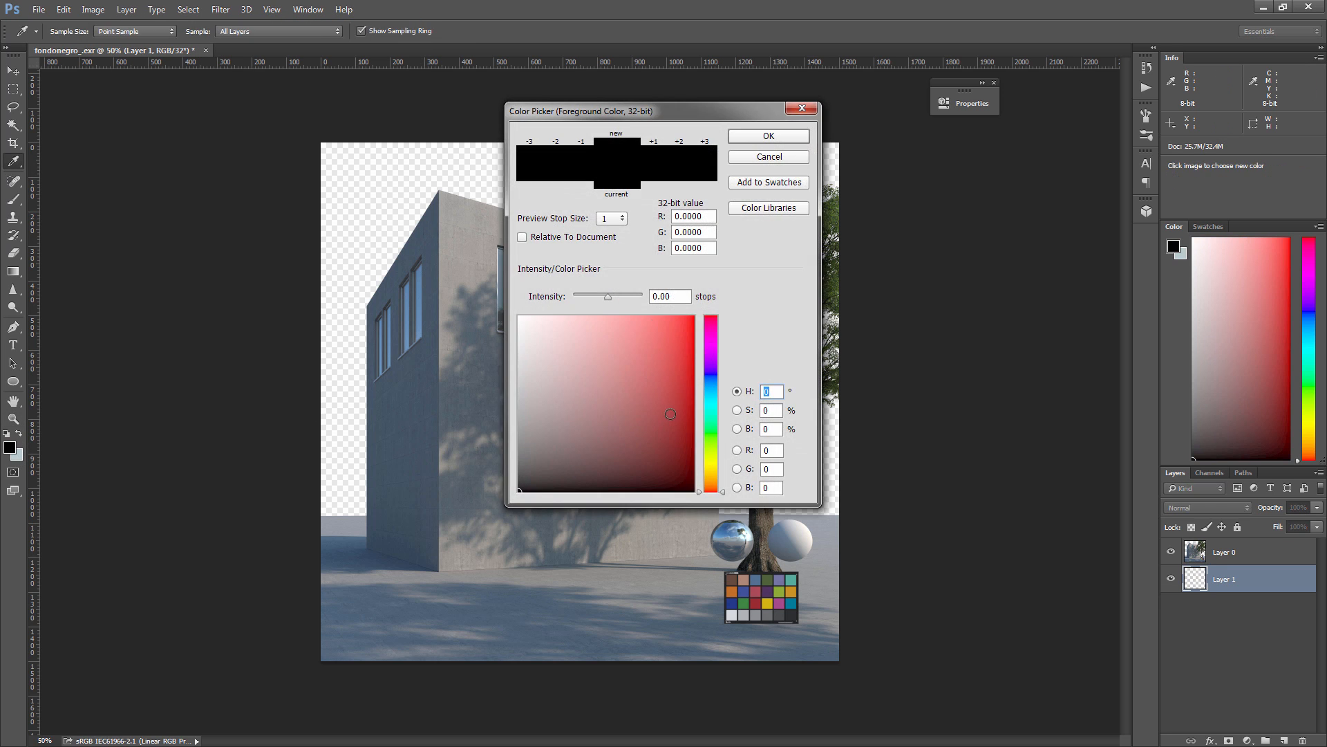
left_click_drag(718, 383, 719, 383)
left_click(641, 365)
left_click(718, 386)
left_click(656, 353)
left_click(780, 136)
Fill Layer 1 with a vertical gradient running from sky blue above the building to pale grey-blue at the horizon
left_click(13, 271)
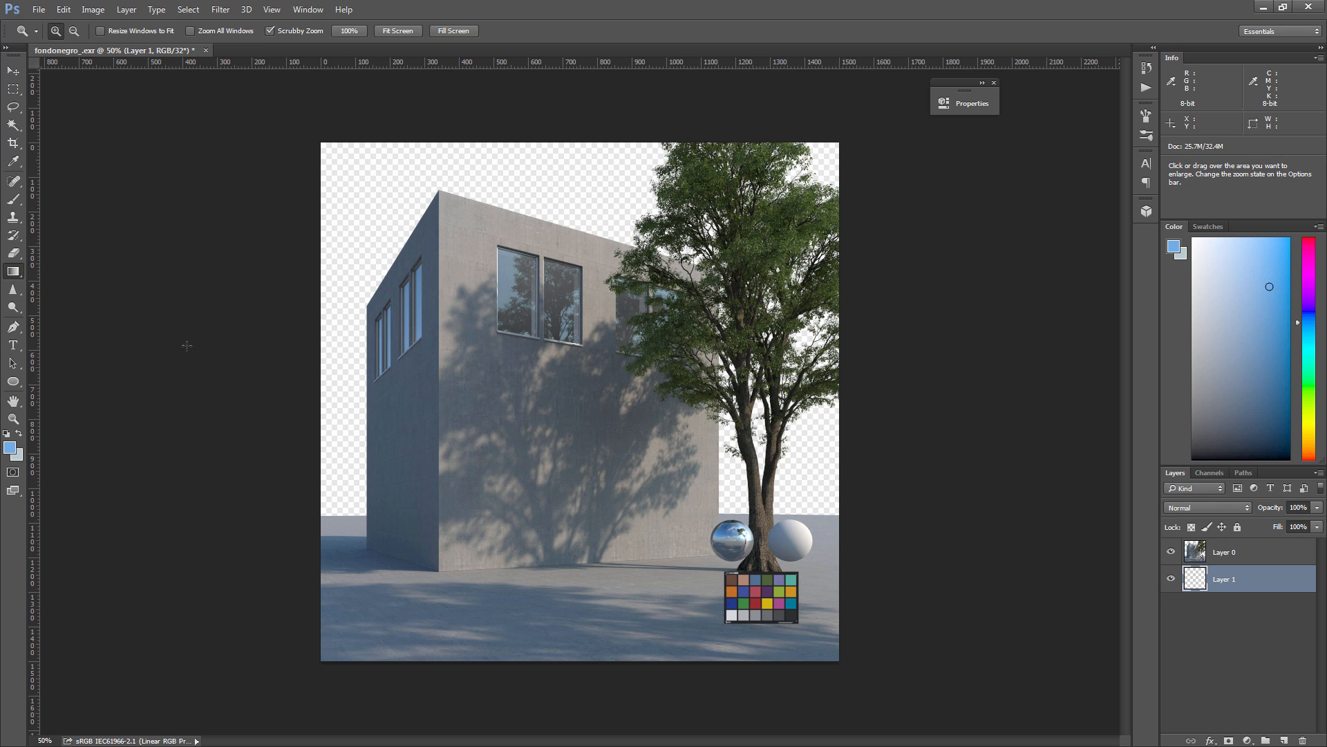
left_click_drag(397, 70, 396, 512)
key("ctrl+z")
left_click_drag(455, 133, 455, 515)
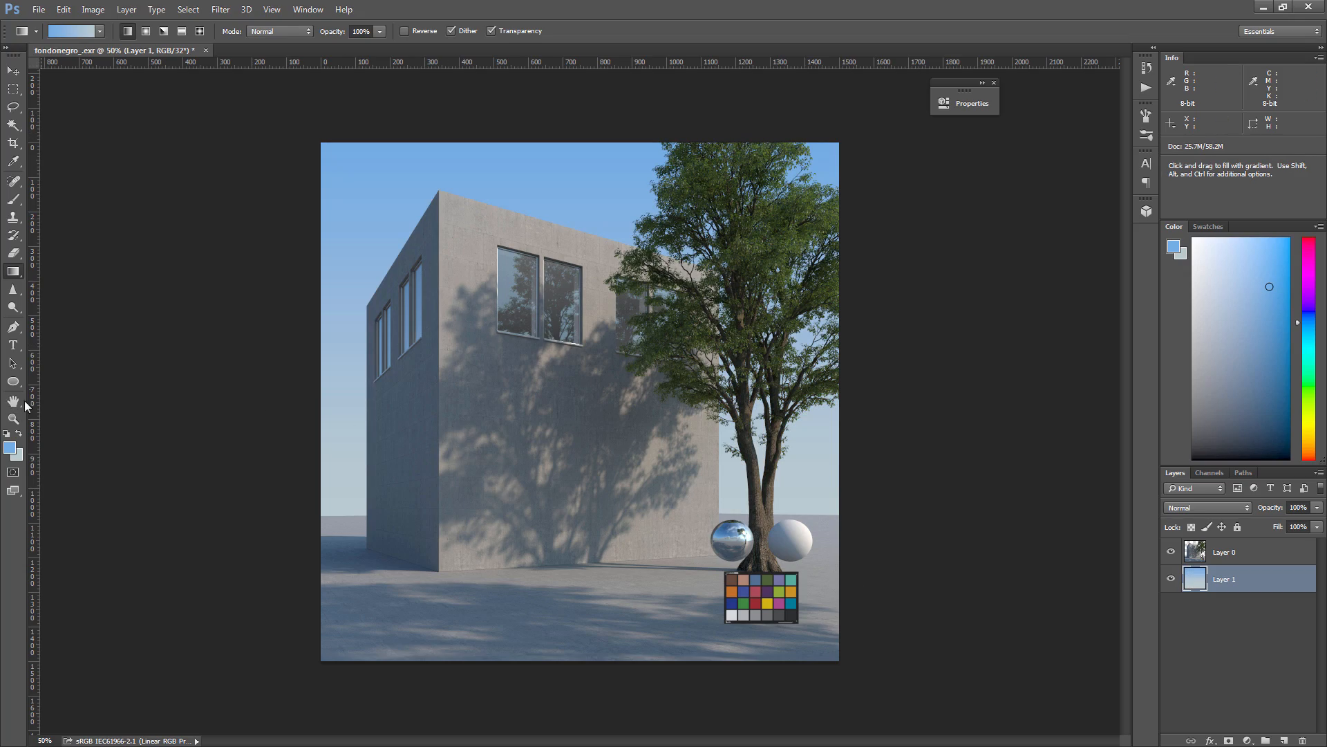
Examine the tree foliage and roof edges against the gradient sky up close, and return to the whole image
left_click(13, 418)
left_click(726, 295)
left_click(726, 277)
left_click(726, 263)
left_click(595, 242)
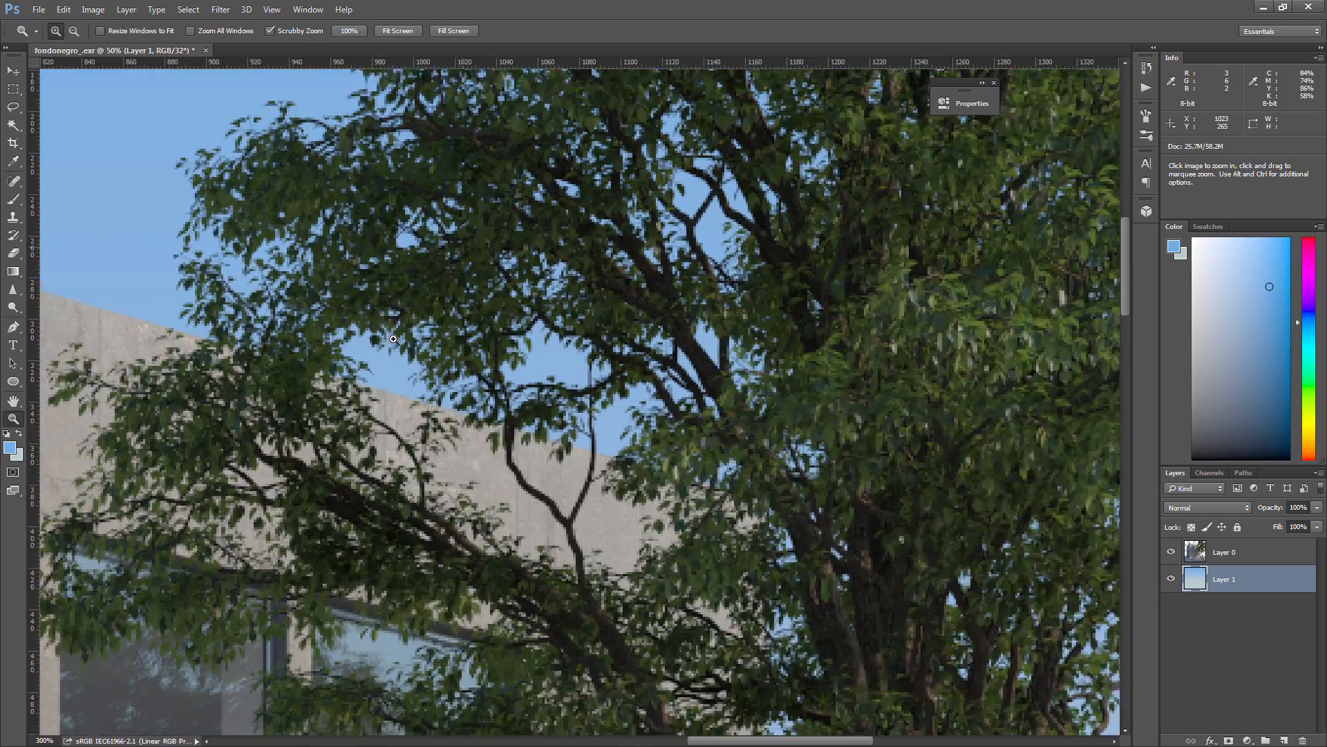
left_click(539, 331)
left_click(305, 442, "alt")
left_click(305, 442, "alt")
left_click(307, 443, "alt")
left_click(309, 442, "alt")
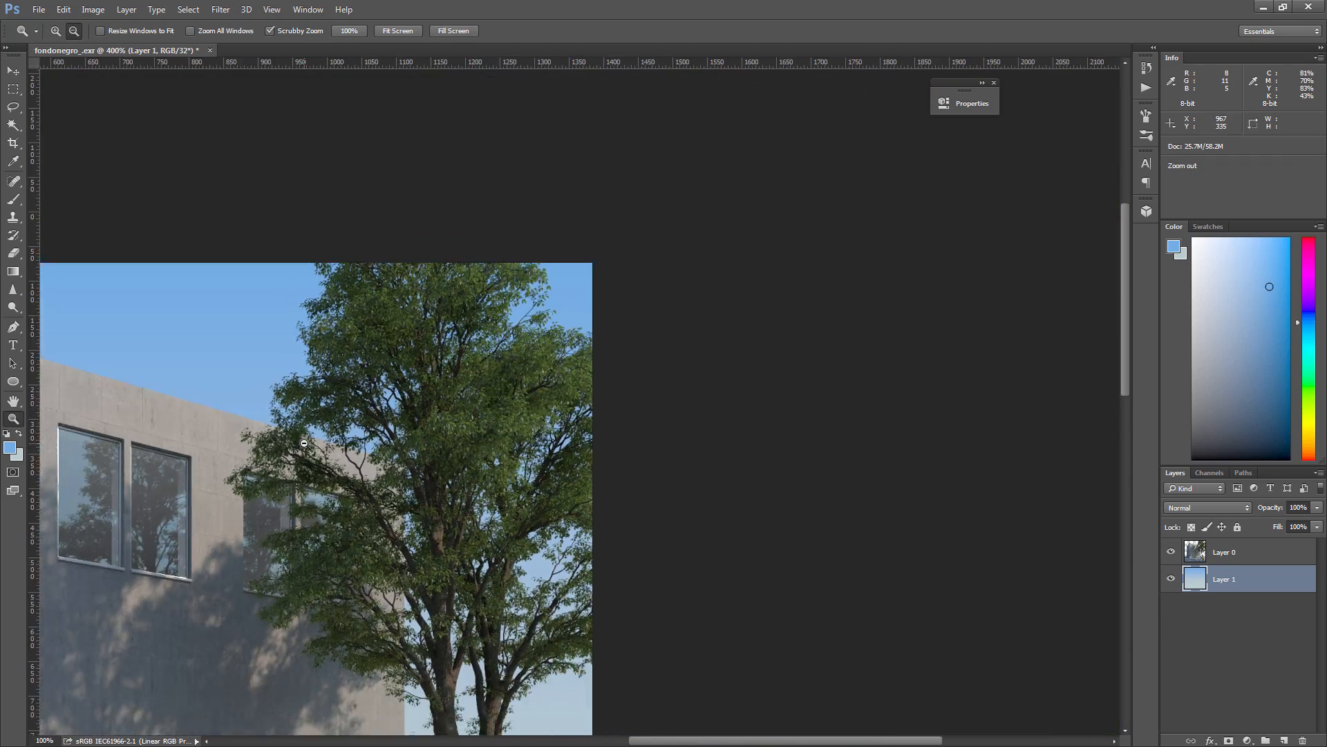
left_click(313, 441, "alt")
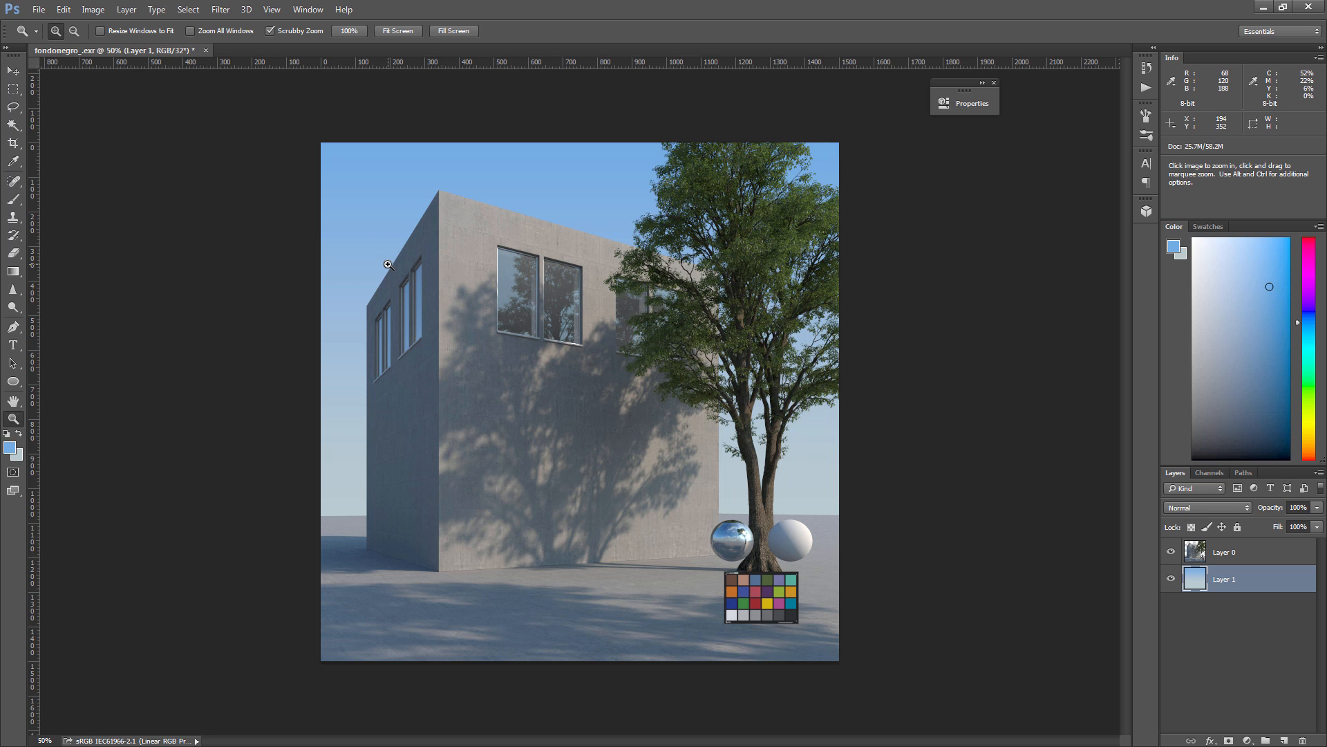
Close the document without saving and reopen fondonegro_.exr with its alpha data read as an alpha channel
left_click(206, 50)
left_click(653, 280)
key("ctrl+o")
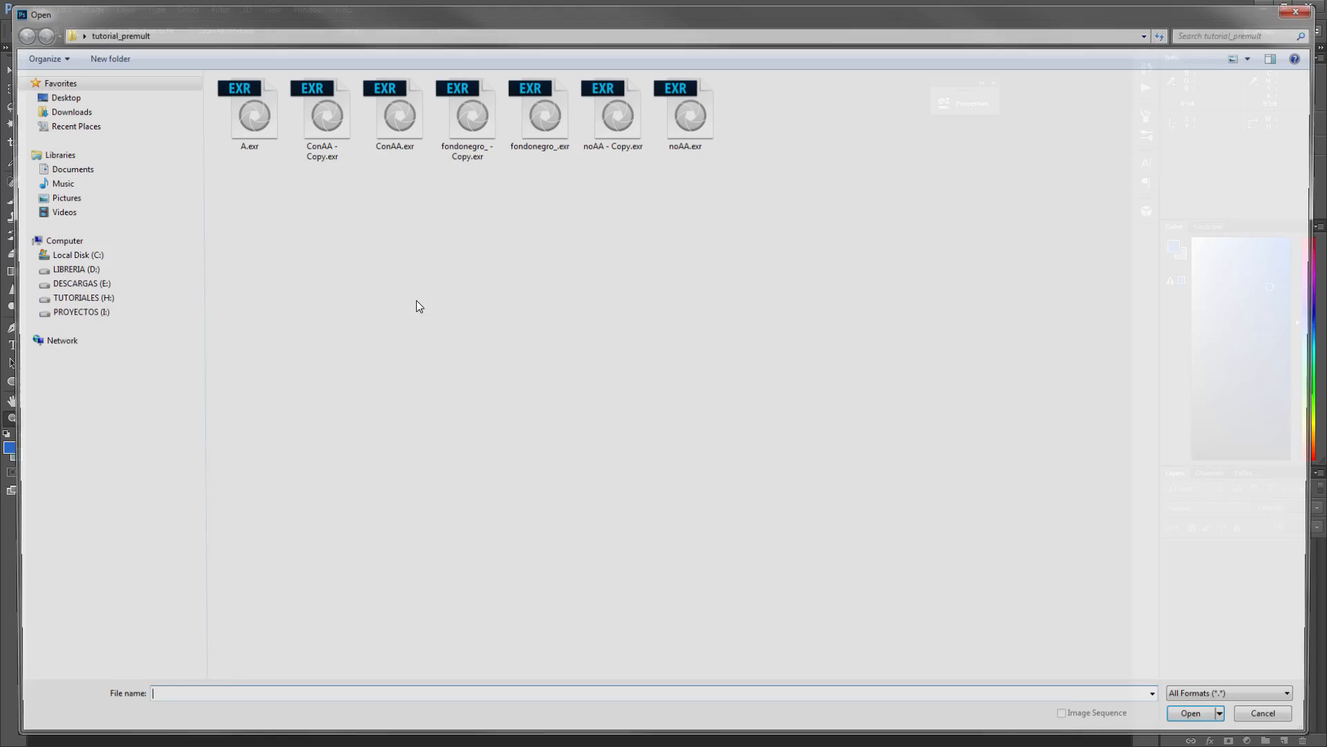
double_click(540, 116)
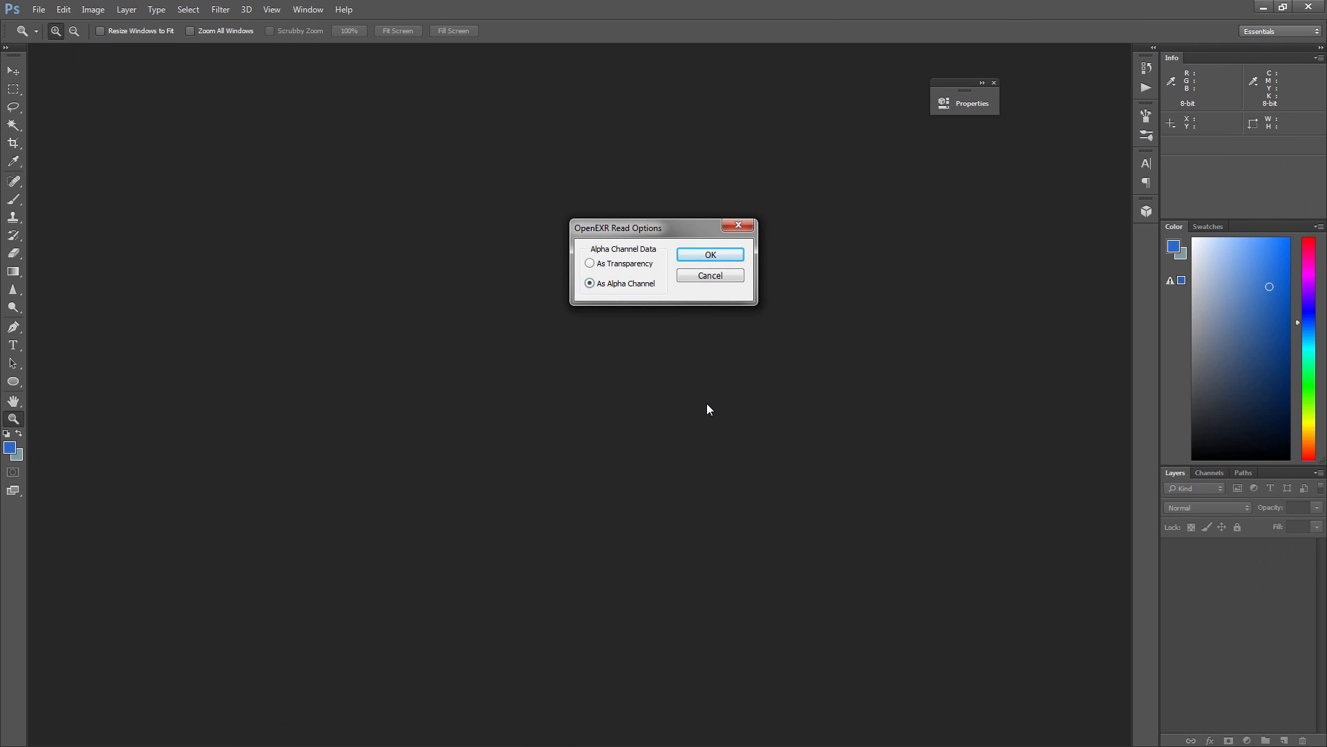
left_click(712, 256)
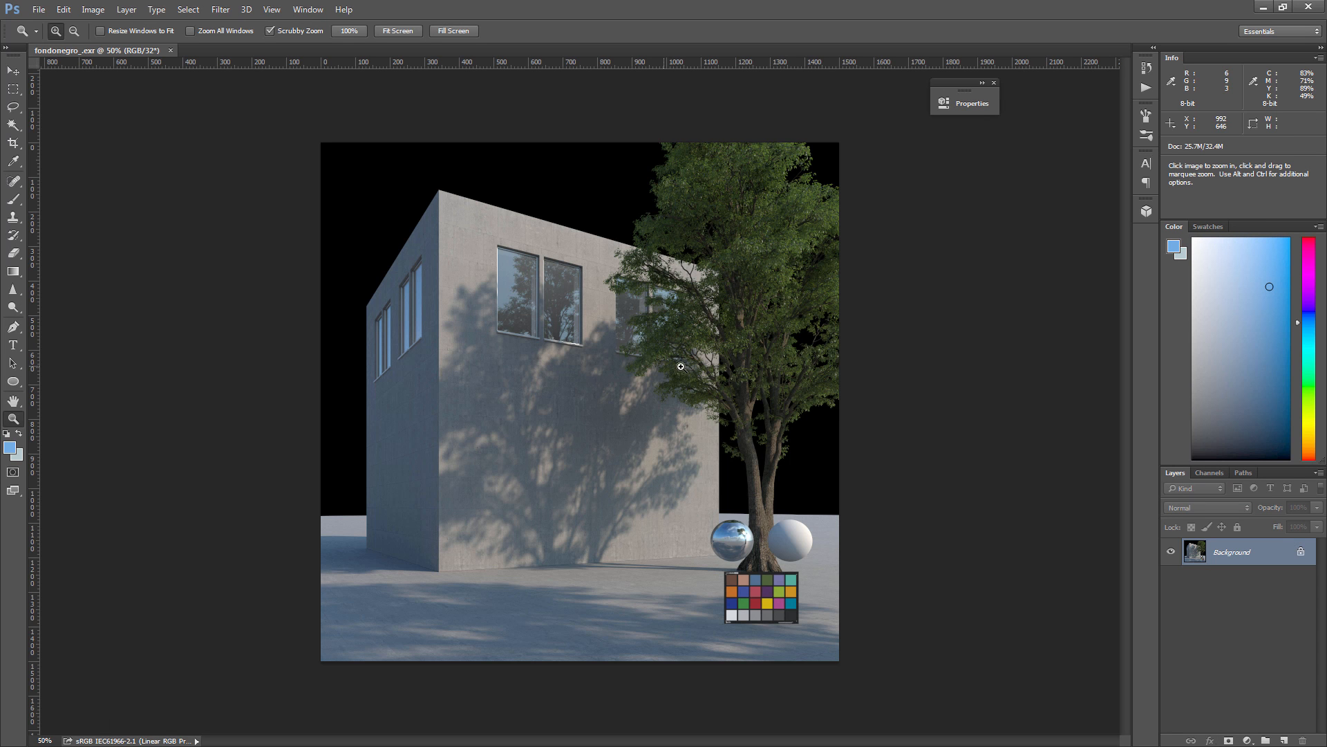
Convert the locked Background into the regular layer Layer 0 and check the list of channels
double_click(1238, 548)
key("Return")
left_click(1223, 474)
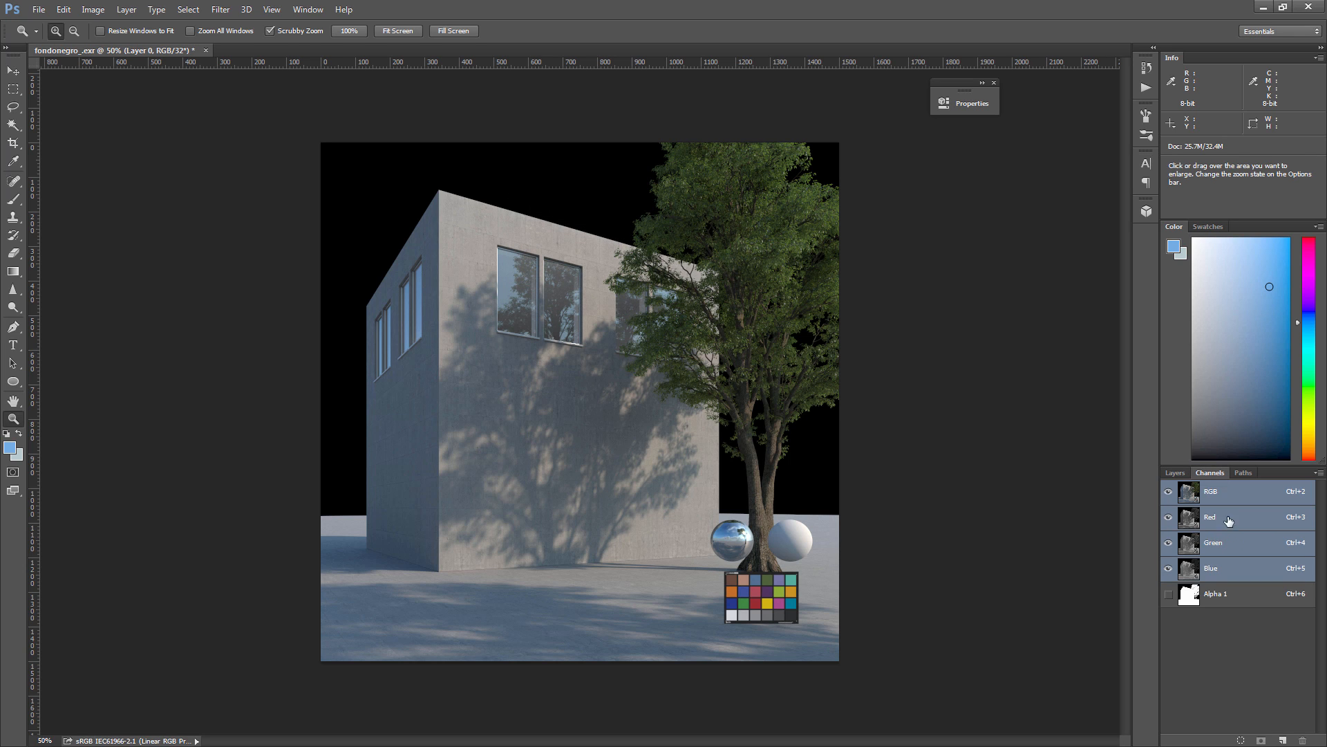
left_click(1175, 473)
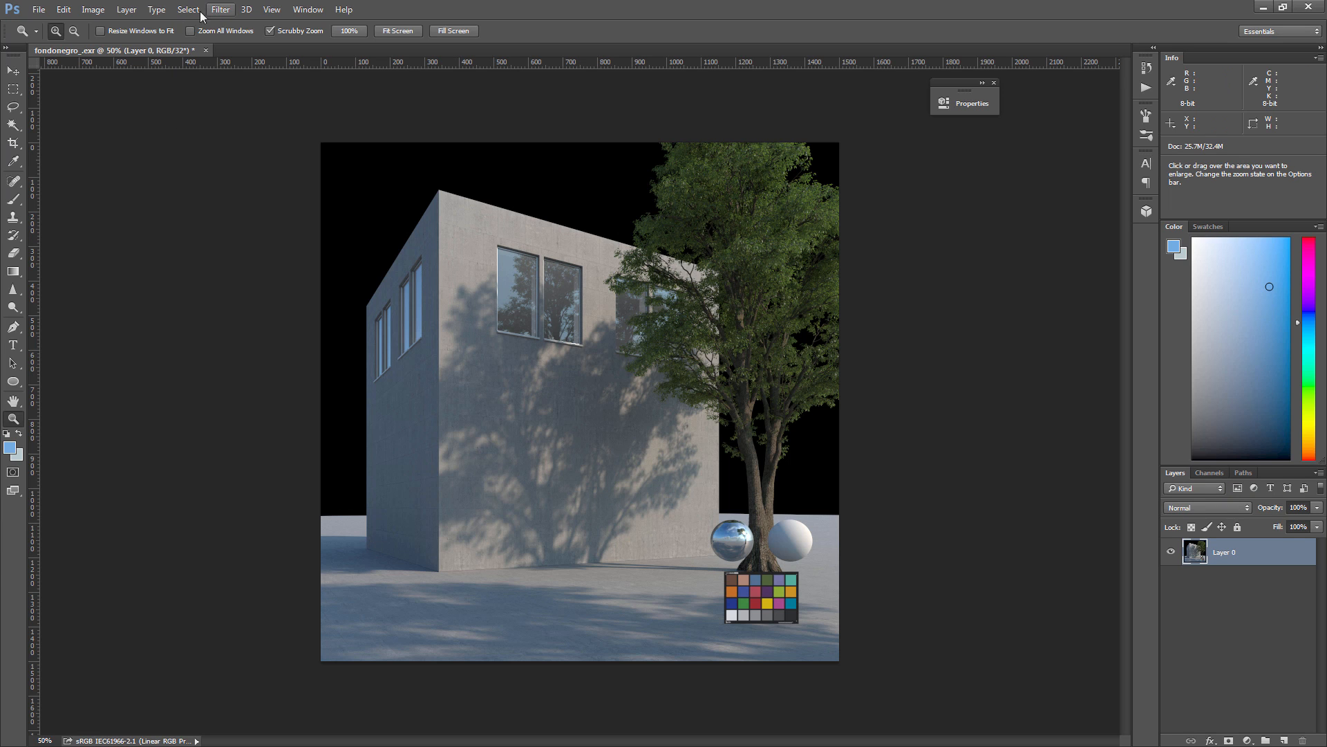
Add a new Layer 1 above Layer 0 and fill it with a vertical gradient from sky blue down to pale grey-blue
left_click(127, 10)
mouse_move(159, 25)
left_click(304, 25)
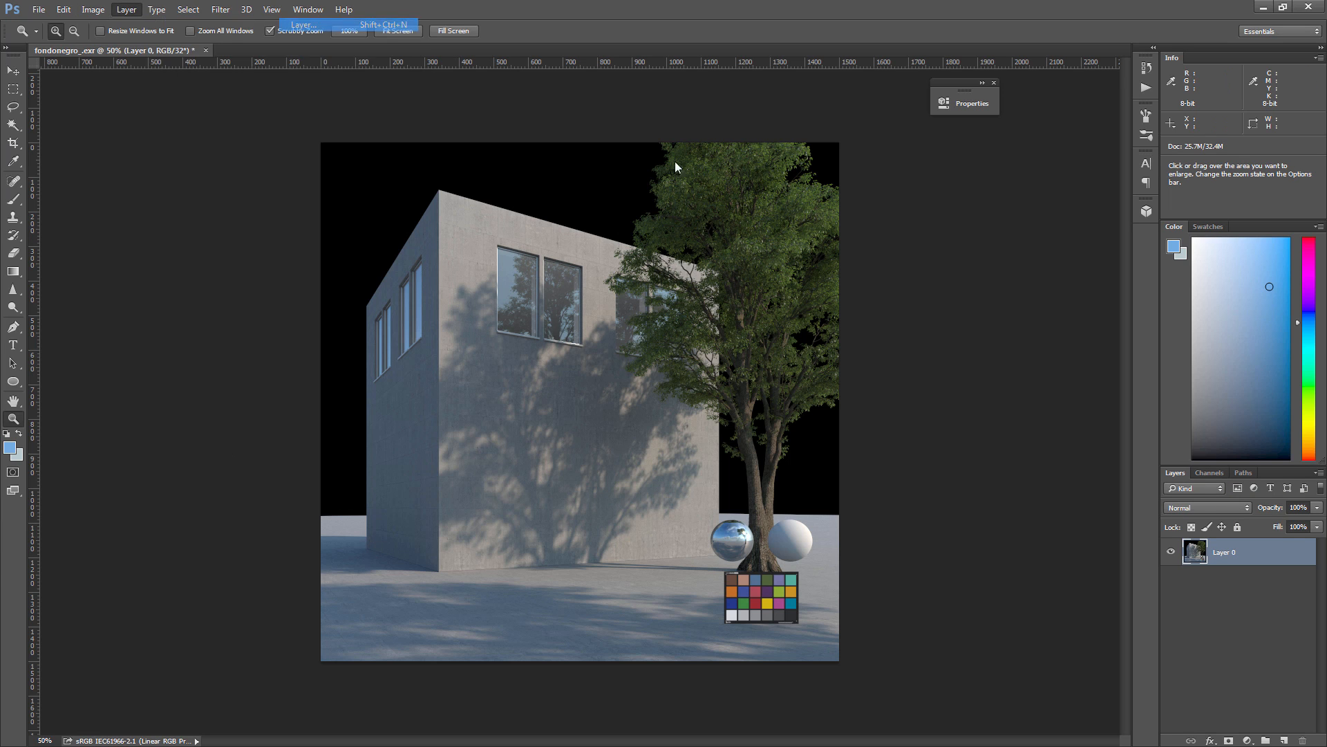
key("Return")
left_click(13, 272)
left_click_drag(471, 558, 522, 550)
key("ctrl+z")
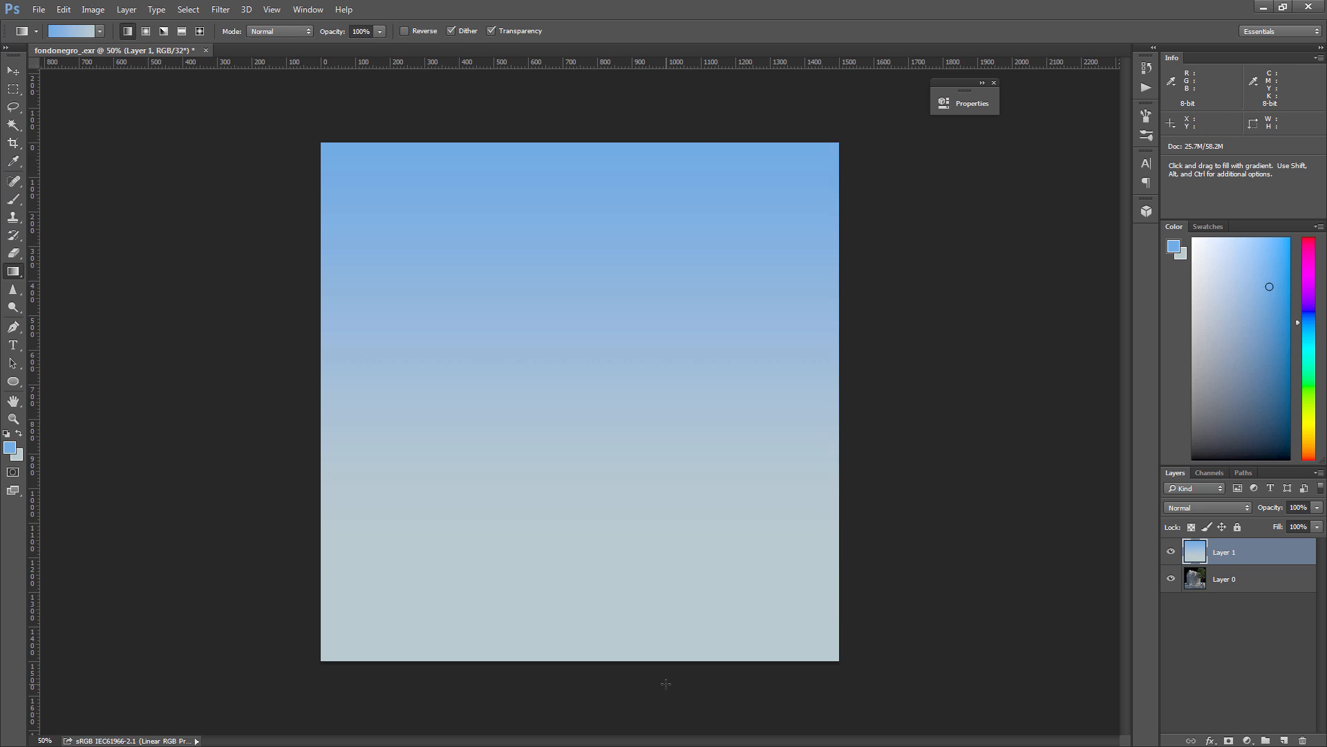
Load the Alpha 1 channel as a selection around the building, tree and ground
left_click(1221, 582)
left_click(1210, 473)
left_click(1207, 596, "ctrl")
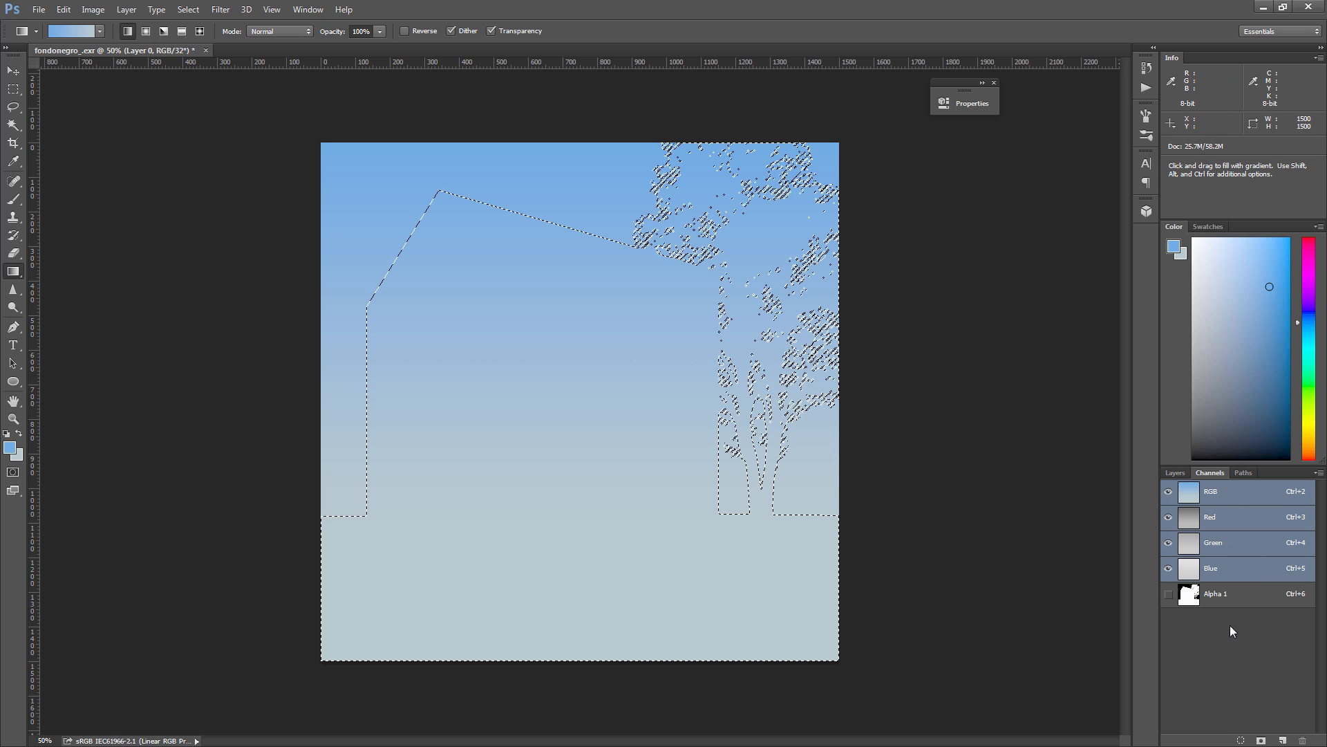
Set the background colour to black and fill the selected area of the gradient Layer 1 with it
left_click(1179, 472)
left_click(15, 454)
left_click(525, 487)
left_click(748, 138)
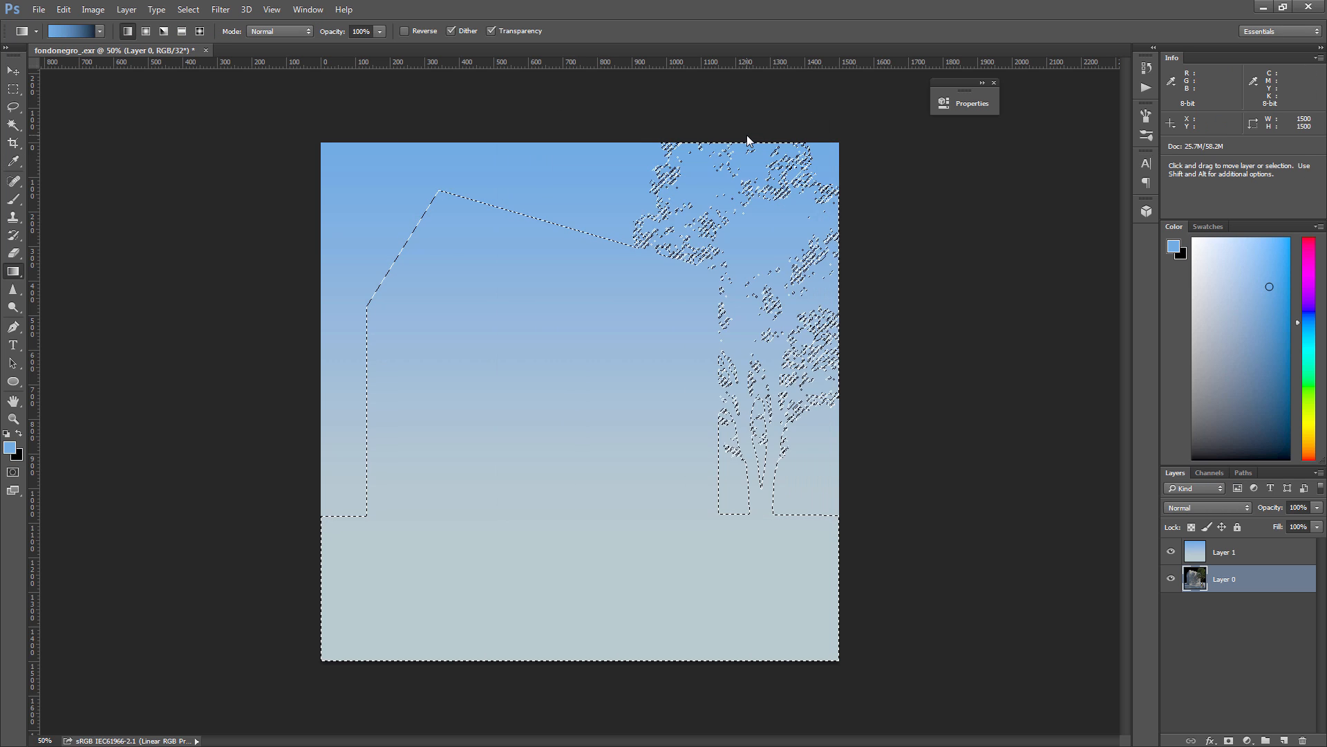
left_click(1231, 562)
key("ctrl+BackSpace")
Move Layer 0 above Layer 1, set its blending mode to Linear Dodge (Add), and deselect
left_click(1233, 562, "ctrl")
left_click(1227, 579)
left_click_drag(1227, 579, 1227, 546)
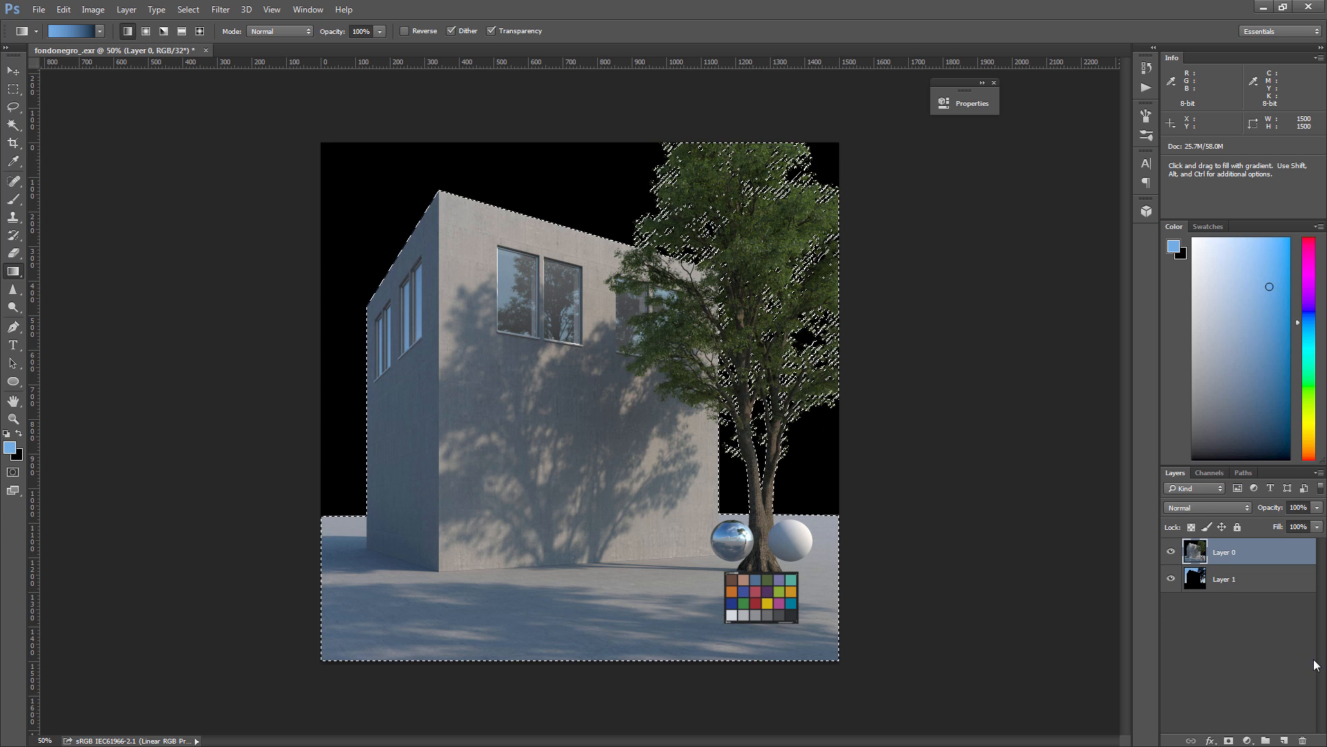
left_click(1206, 507)
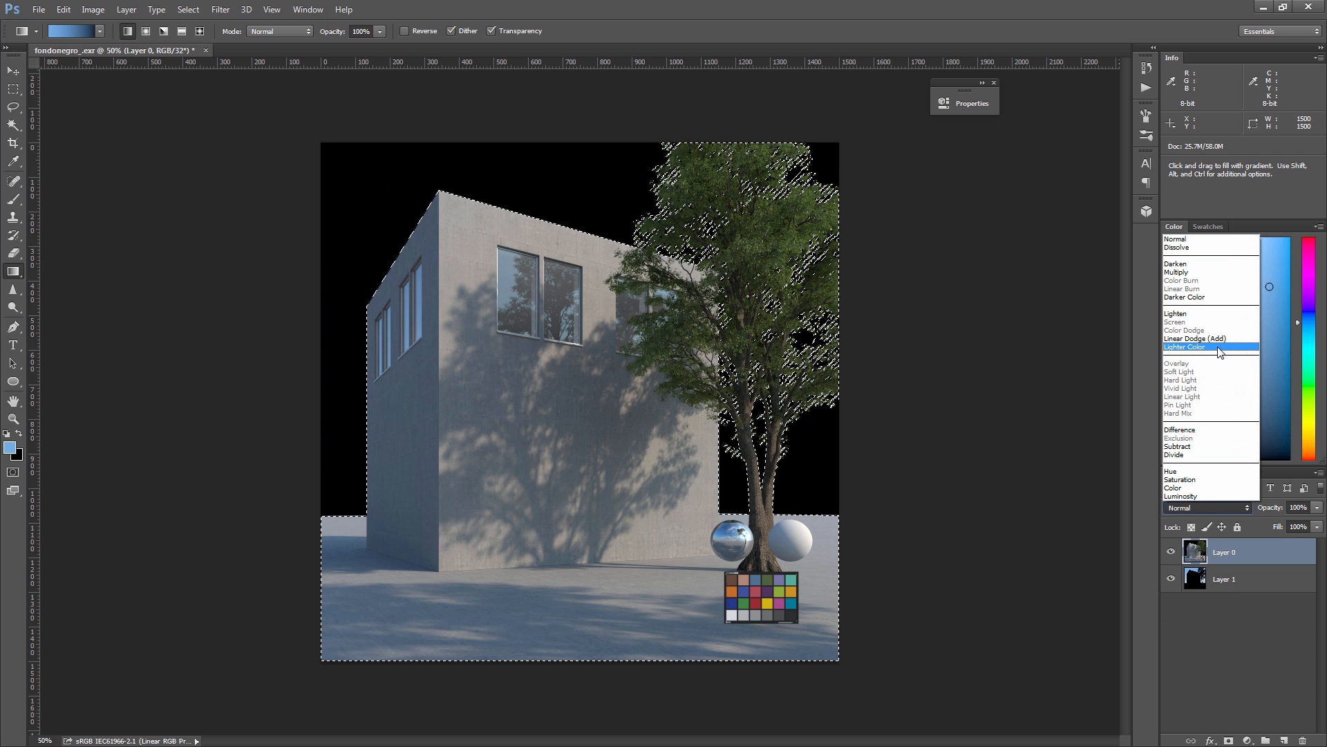
left_click(1196, 339)
key("m")
key("ctrl+d")
Examine the building's roof edge against the blue sky at 500% zoom and check the channels
key("z")
key("ctrl+plus")
left_click_drag(496, 176, 401, 386)
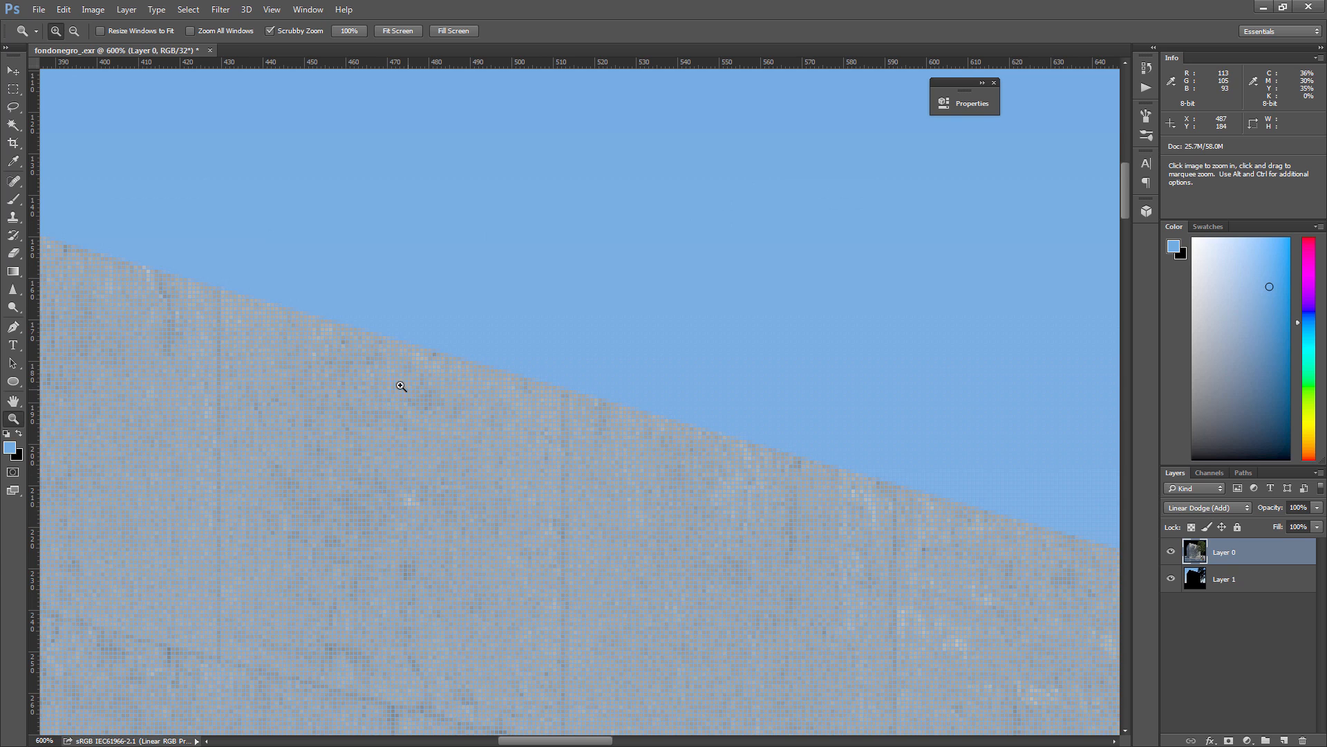
left_click(510, 413, "alt")
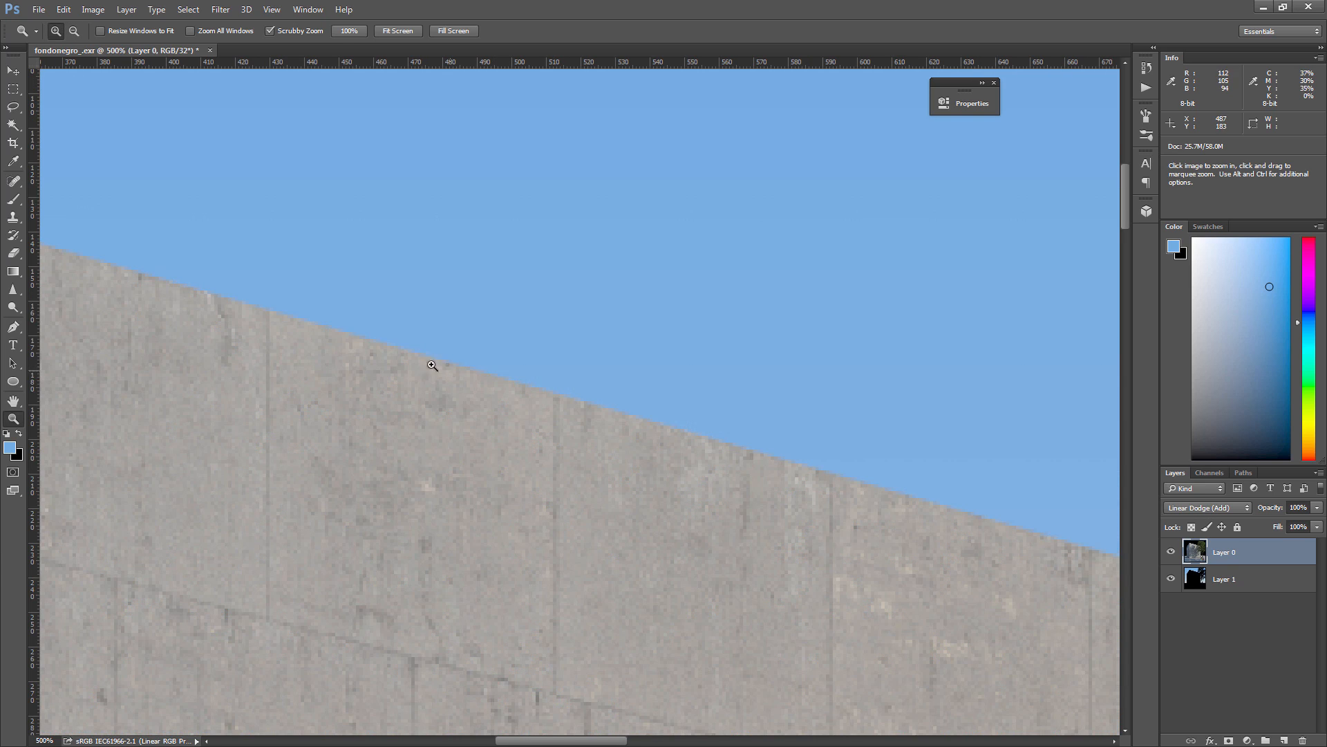
left_click(1213, 475)
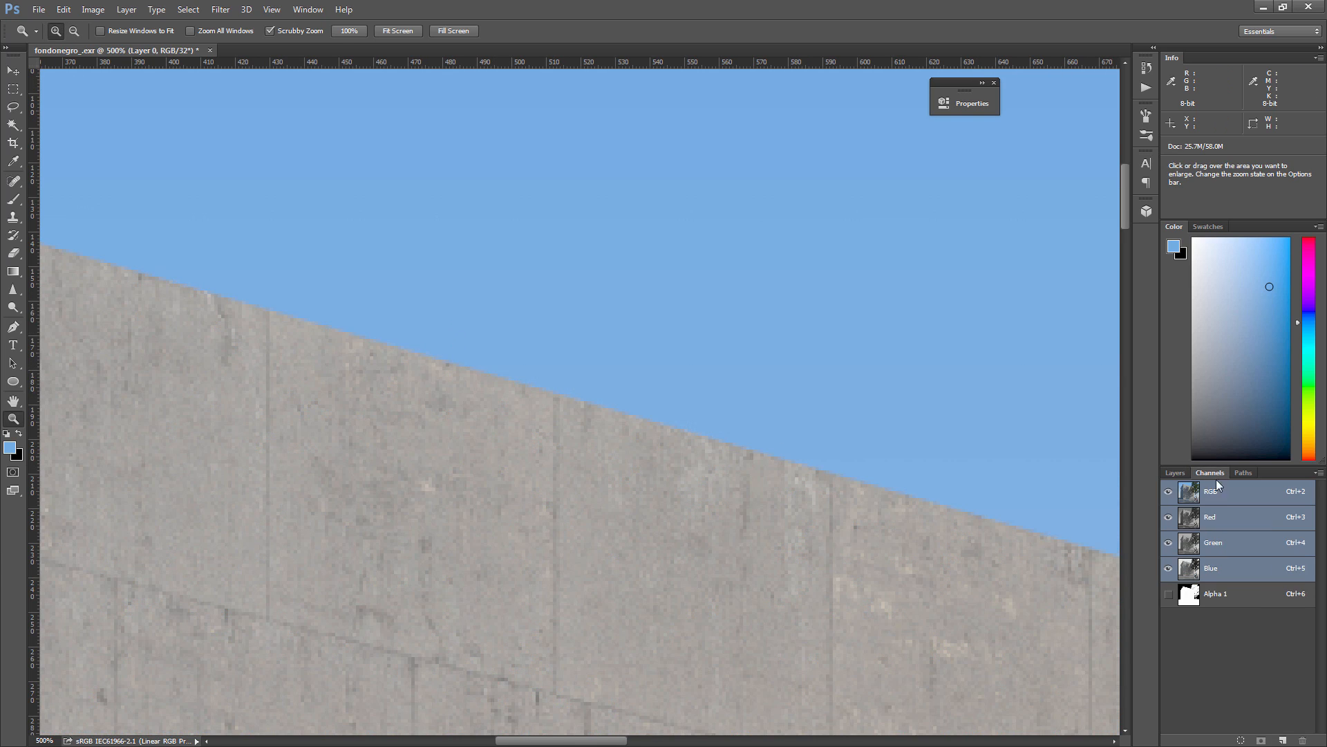
left_click(1175, 472)
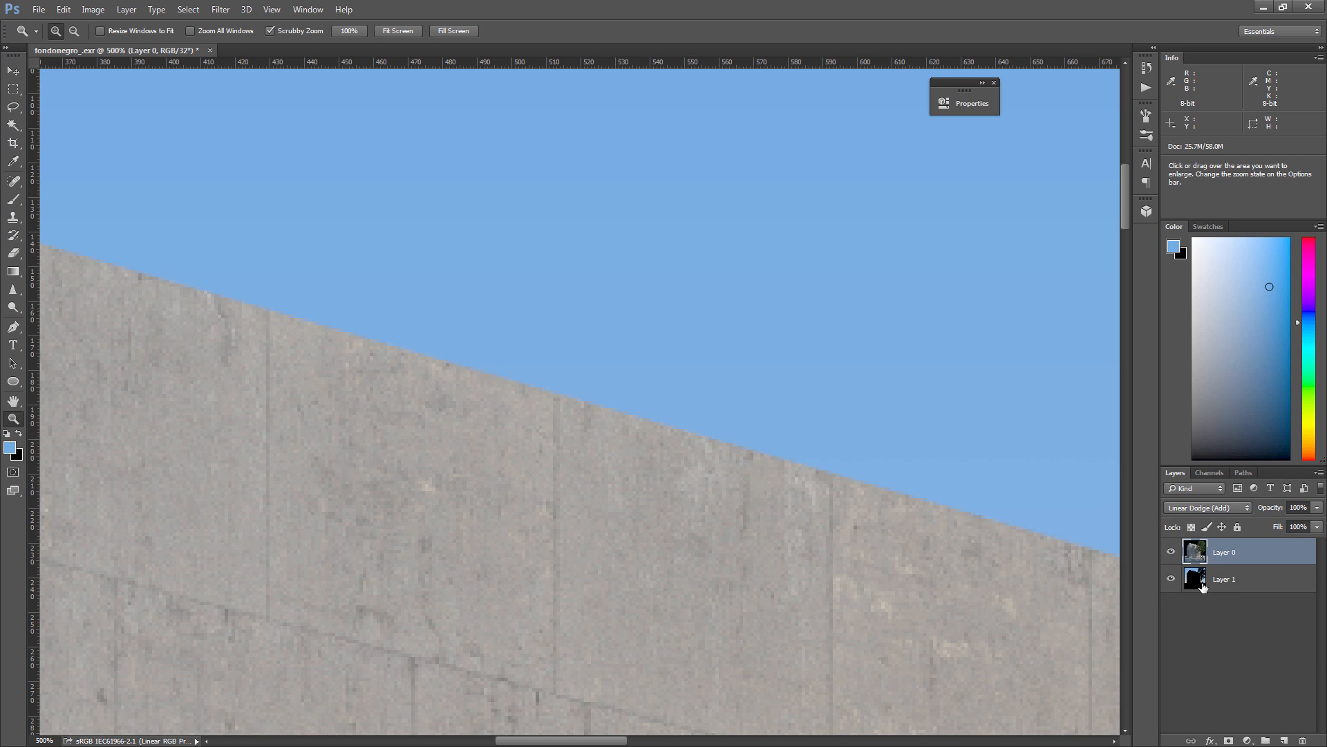
Hide Layer 1 and add a new empty Layer 2 directly above it
left_click(1171, 579)
left_click(1227, 579)
left_click(127, 9)
mouse_move(139, 24)
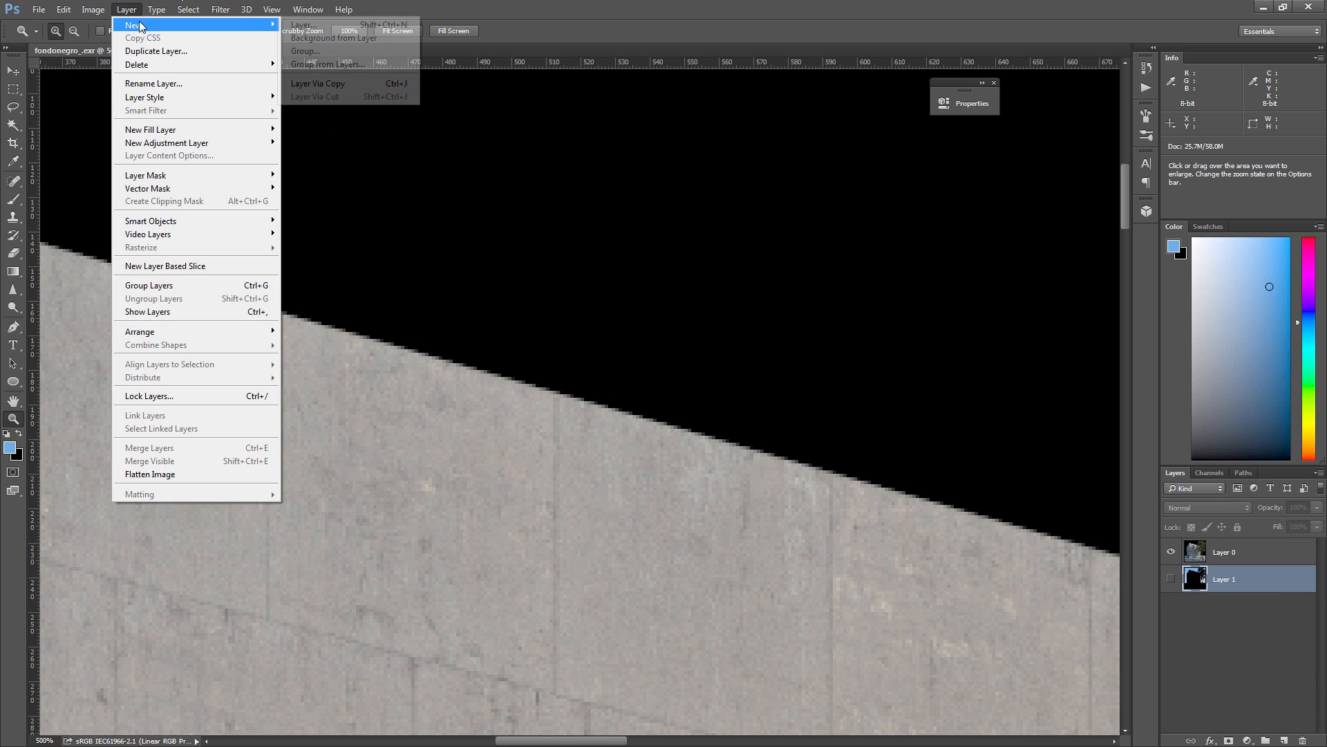
left_click(311, 21)
key("Return")
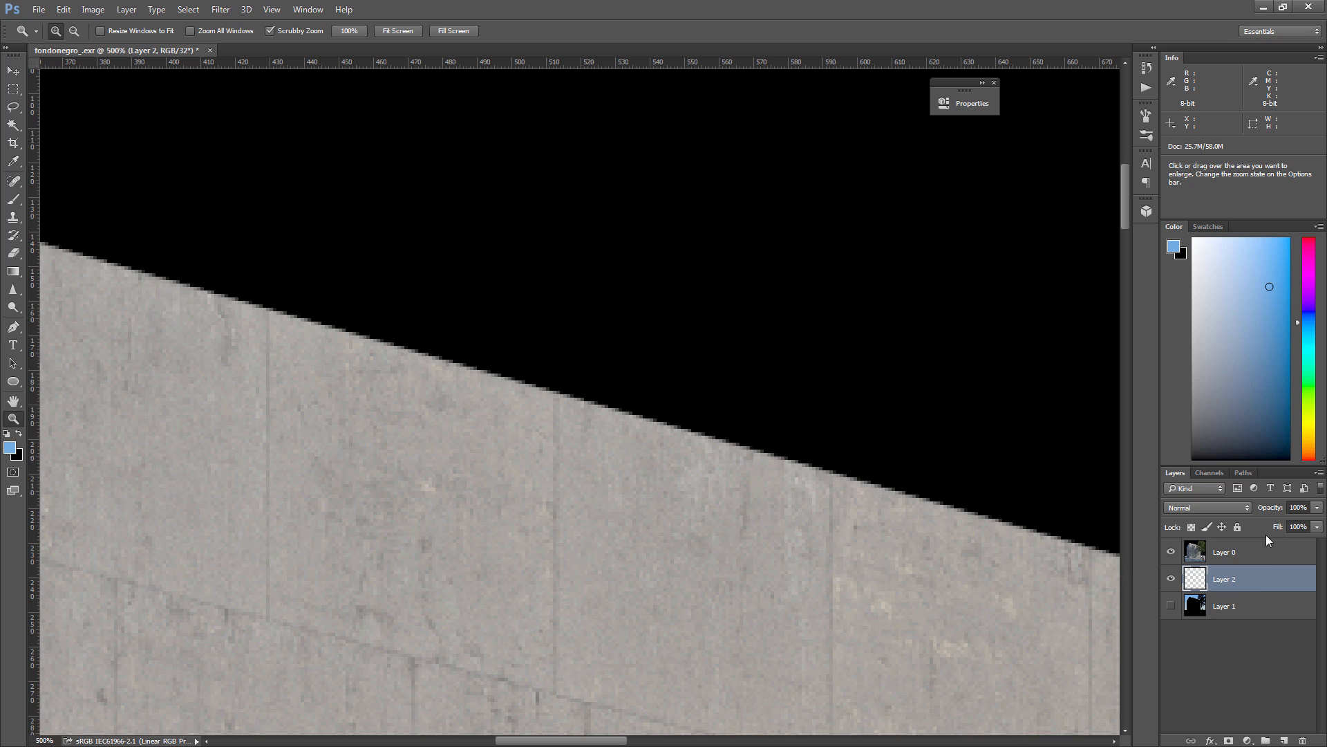
Set the blending mode of Layer 0 back to Normal
left_click(1211, 543)
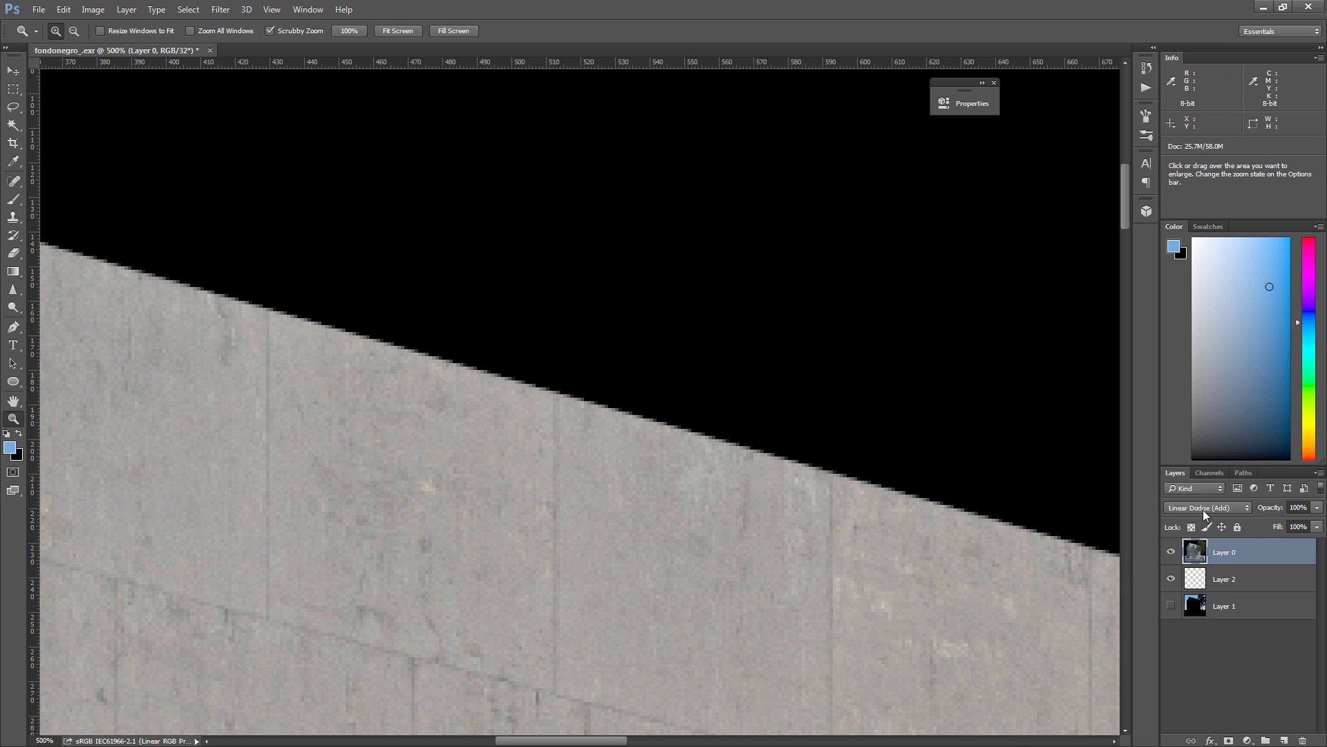
left_click(1203, 507)
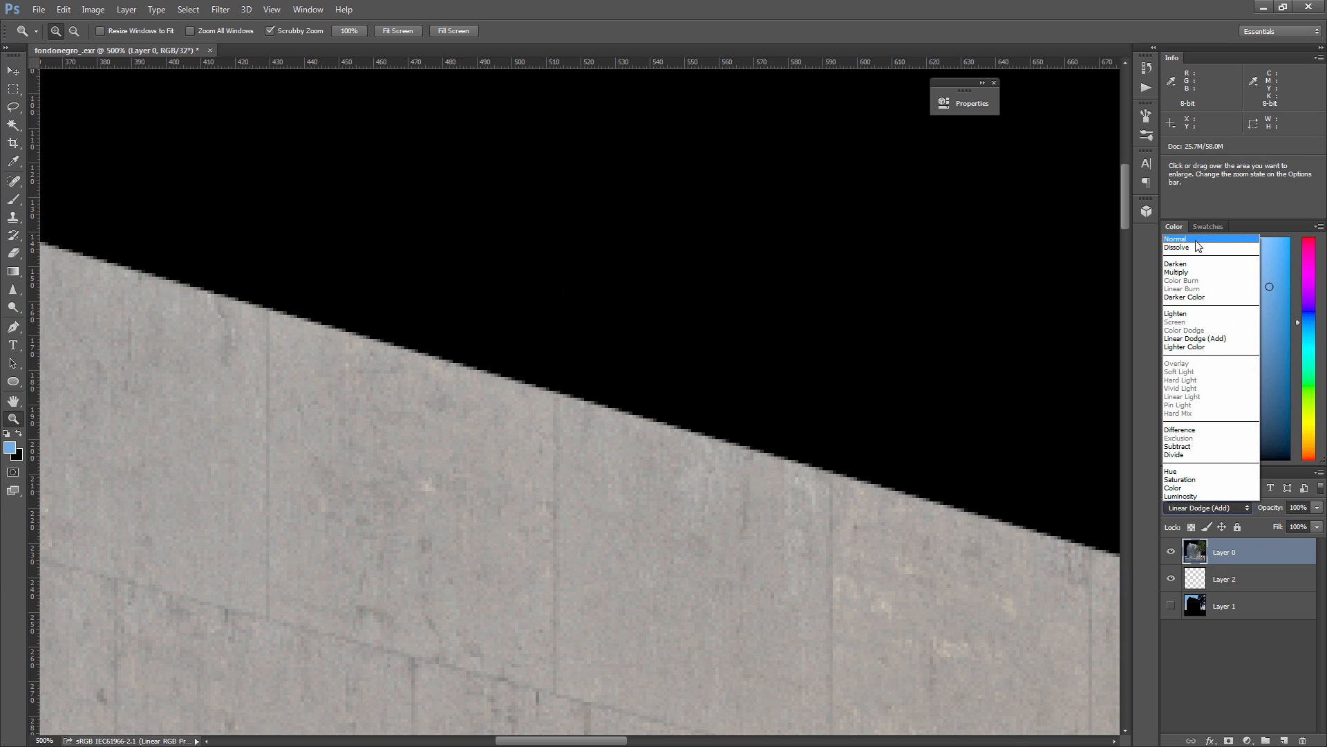
left_click(1176, 238)
Set the background colour to a pale grey-blue and activate the Gradient tool
left_click(19, 457)
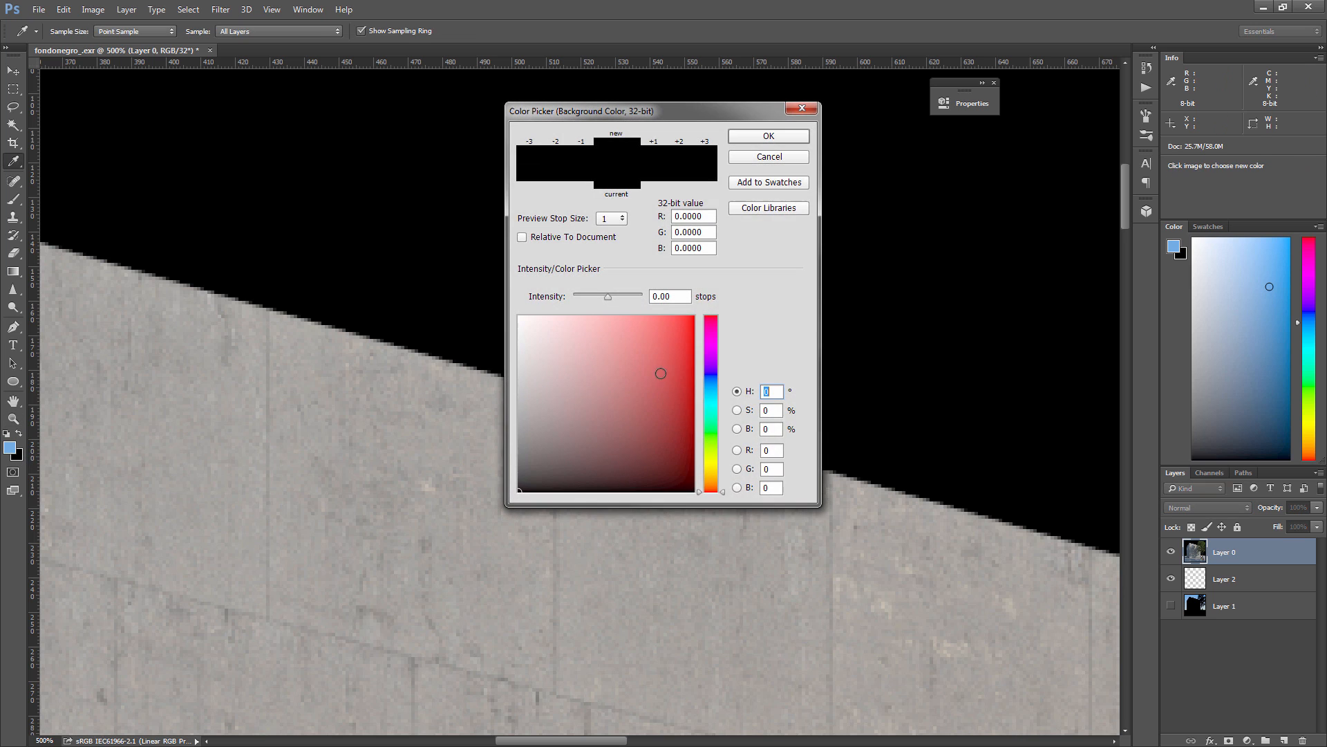
left_click(714, 393)
left_click(552, 383)
left_click(763, 144)
scroll(470, 459, "down", 8)
key("ctrl+0")
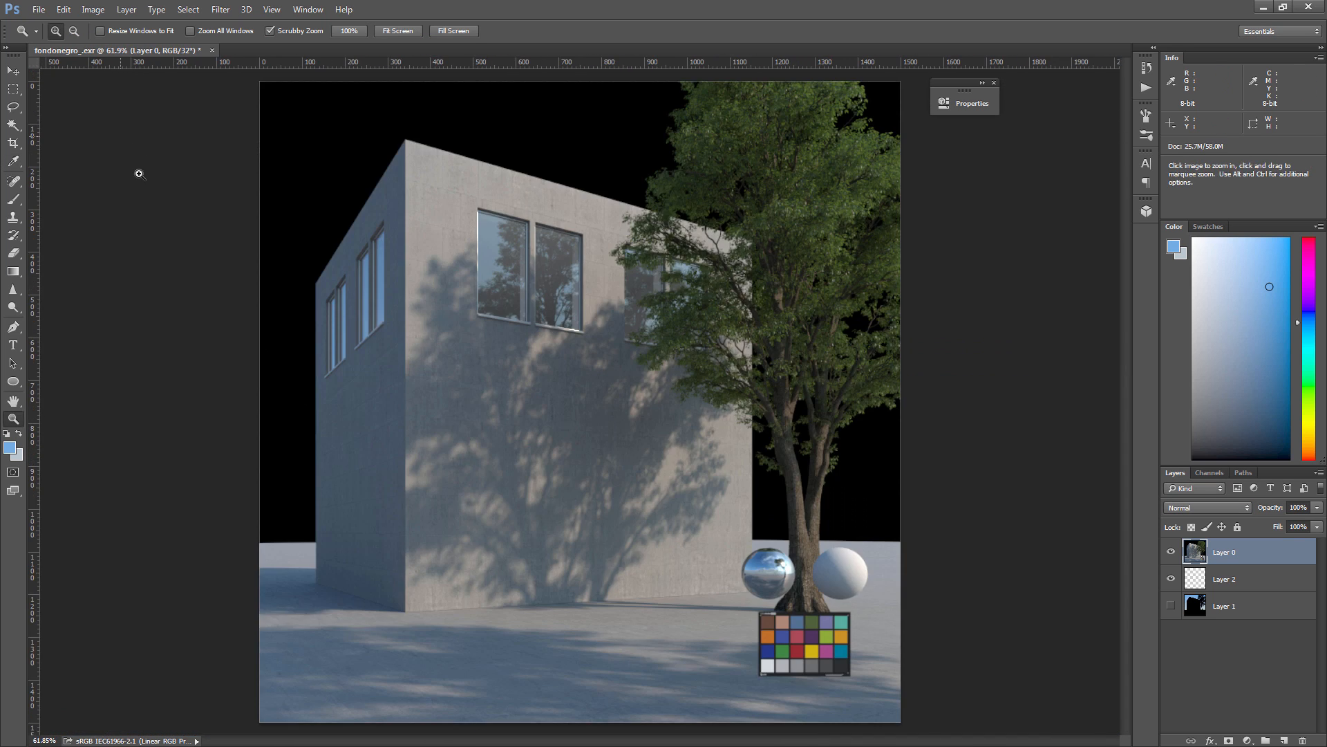
left_click(13, 271)
left_click_drag(329, 551, 328, 127)
left_click_drag(489, 90, 489, 546)
key("ctrl+z")
Fill Layer 2 with a vertical gradient from sky blue near the image's upper edge to pale grey-blue around the horizon
left_click(1238, 586)
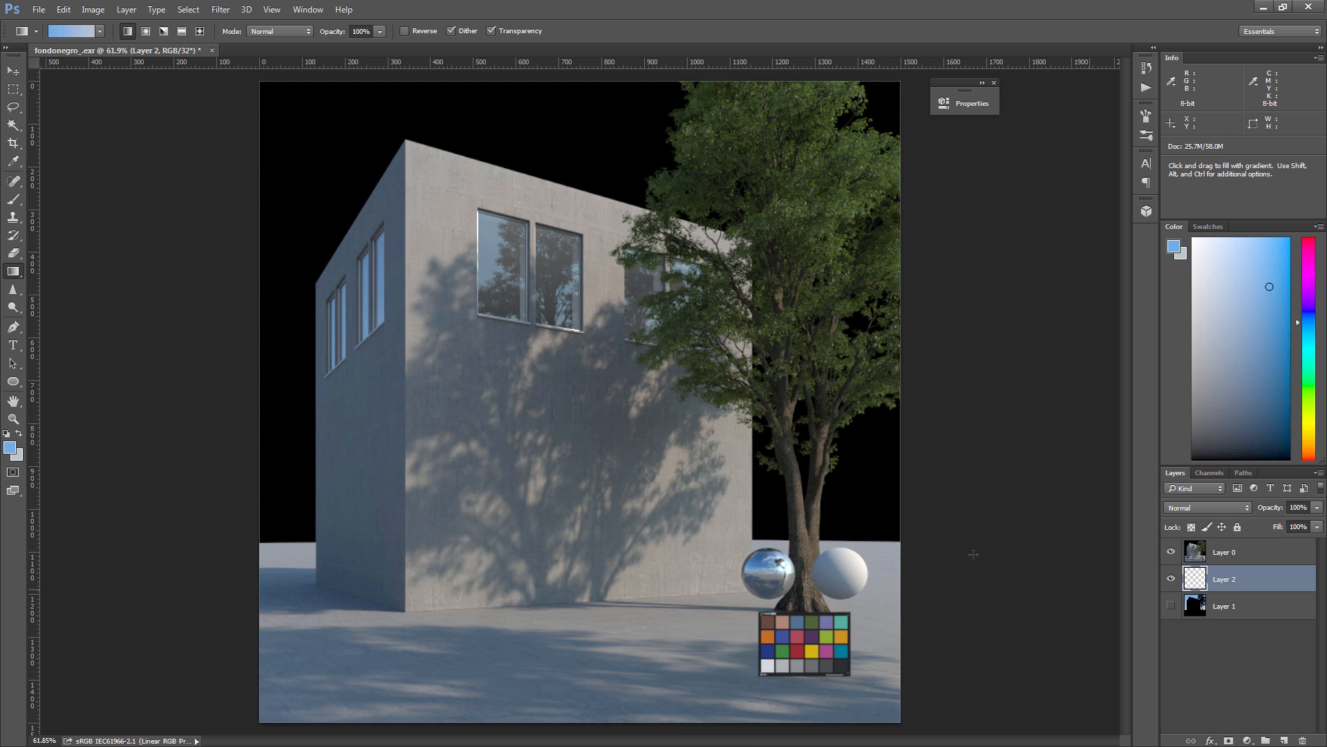
left_click_drag(607, 86, 607, 564)
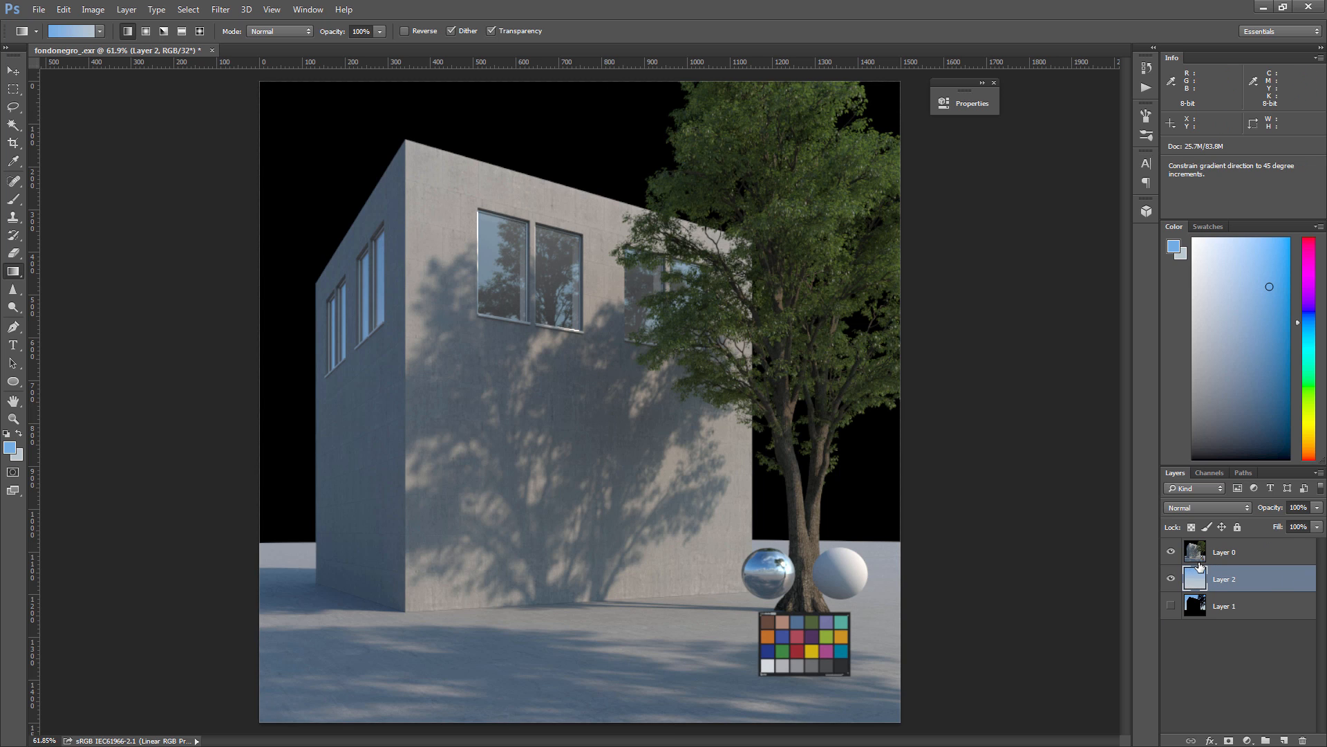
Load the Alpha 1 channel as a selection and turn it into a layer mask on Layer 0
left_click(1245, 557)
left_click(1210, 473)
left_click(1186, 601, "ctrl")
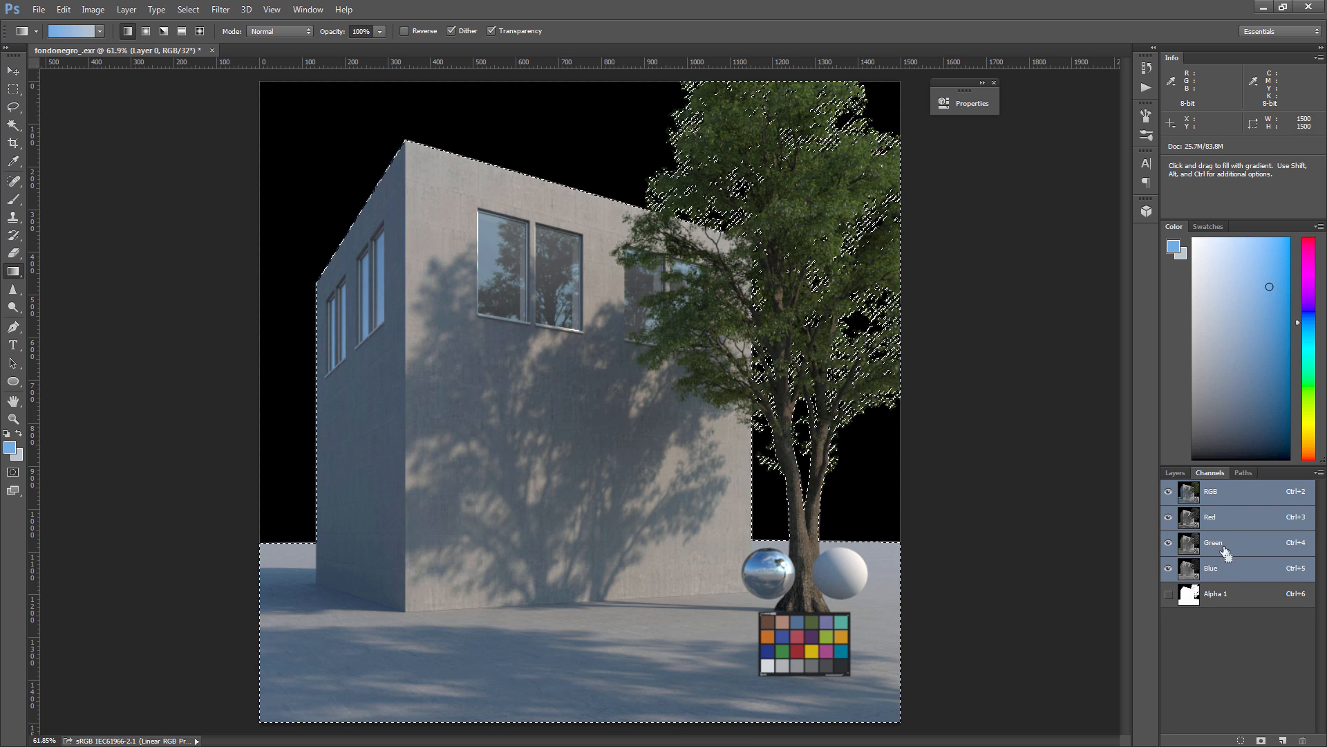
left_click(1175, 473)
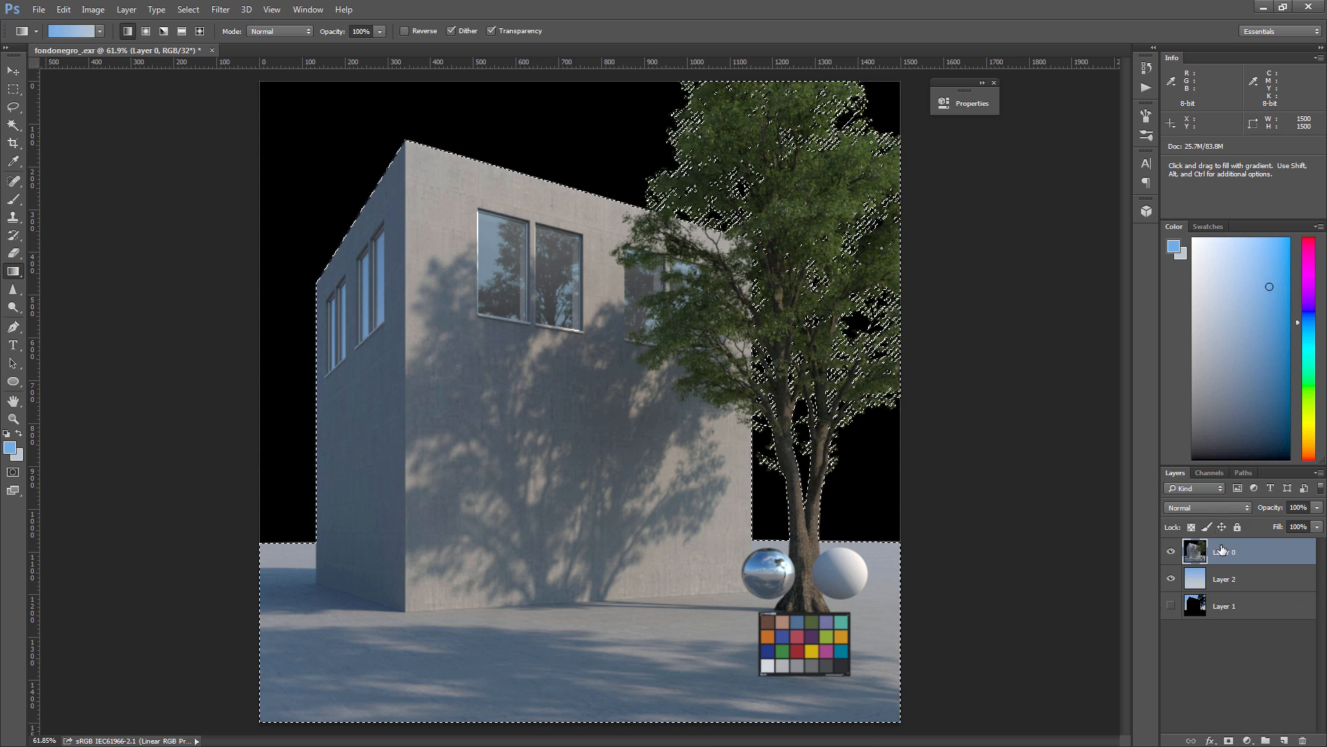
left_click(1229, 740)
Examine the masked building's roof edge against the gradient sky at 500% magnification and return to viewing the whole image
left_click(13, 419)
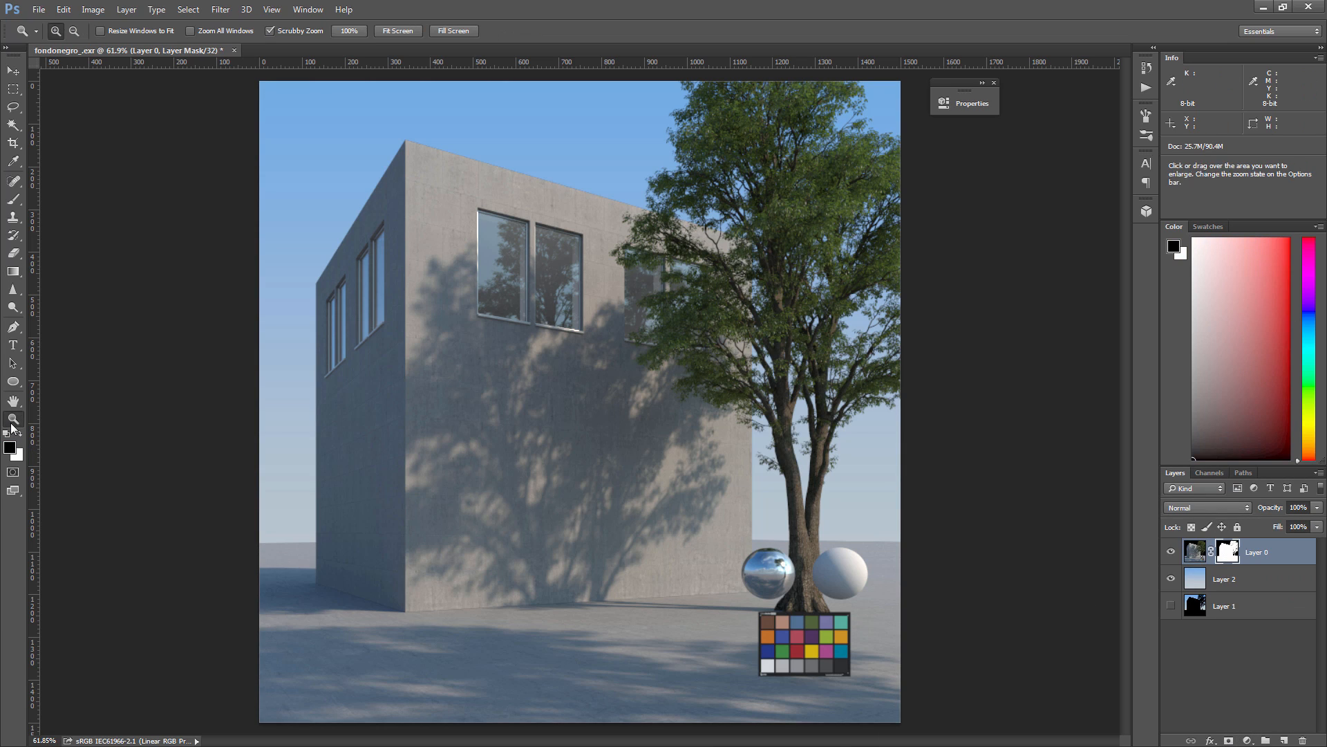
left_click(503, 154)
left_click(502, 154)
left_click(503, 154)
left_click(503, 154)
left_click(502, 155)
left_click(480, 288)
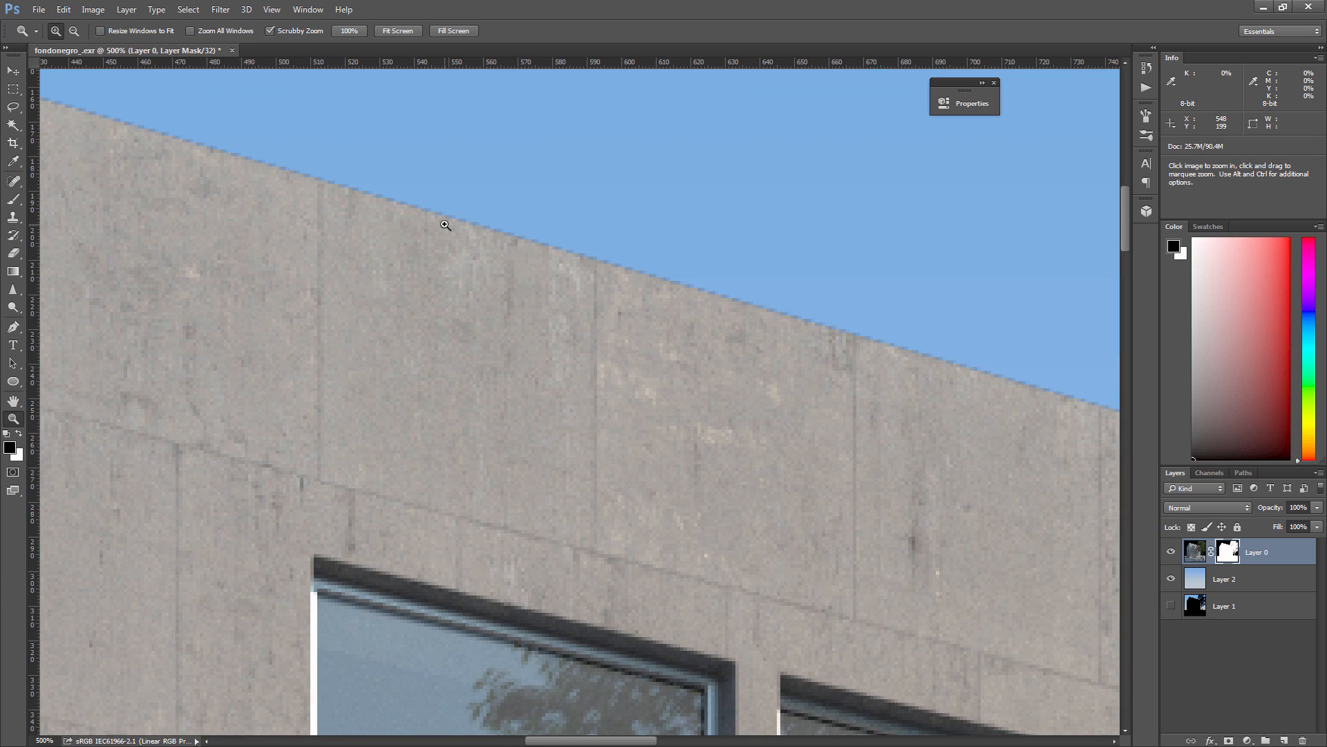
left_click(484, 322, "alt")
left_click(484, 322, "alt")
left_click(485, 323, "alt")
left_click(484, 324, "alt")
left_click(485, 325, "alt")
left_click(486, 328, "alt")
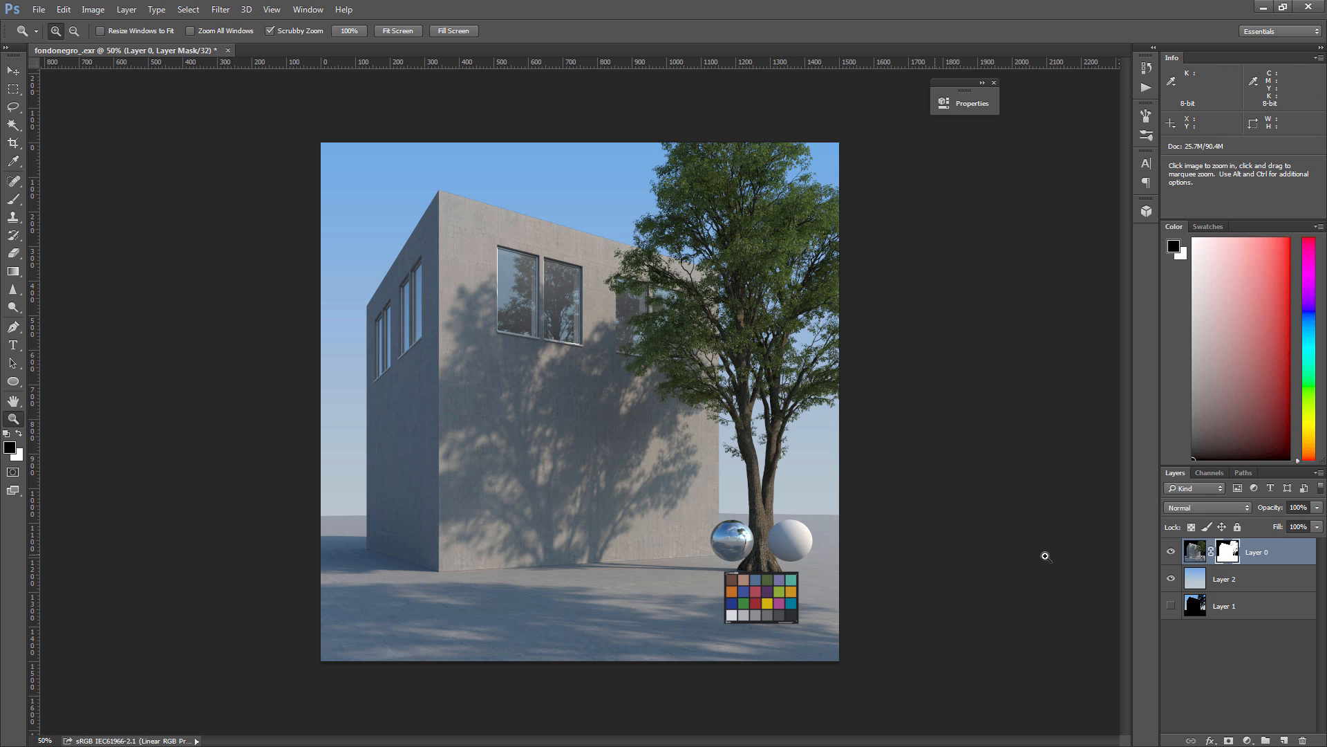
Hide the gradient sky on Layer 2, select Layer 1 and toggle its visibility on and off
left_click(1170, 579)
left_click(1198, 589)
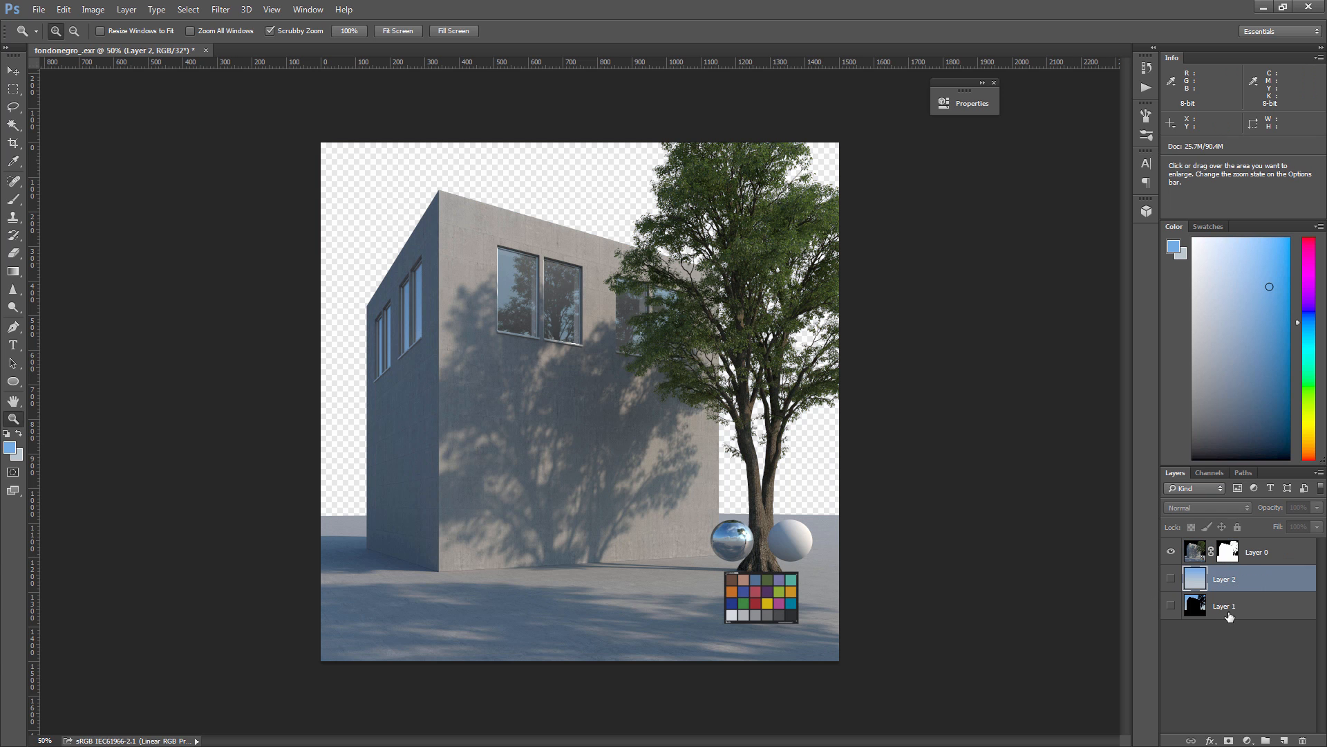
left_click(1196, 606)
left_click(1170, 606)
left_click(1170, 606)
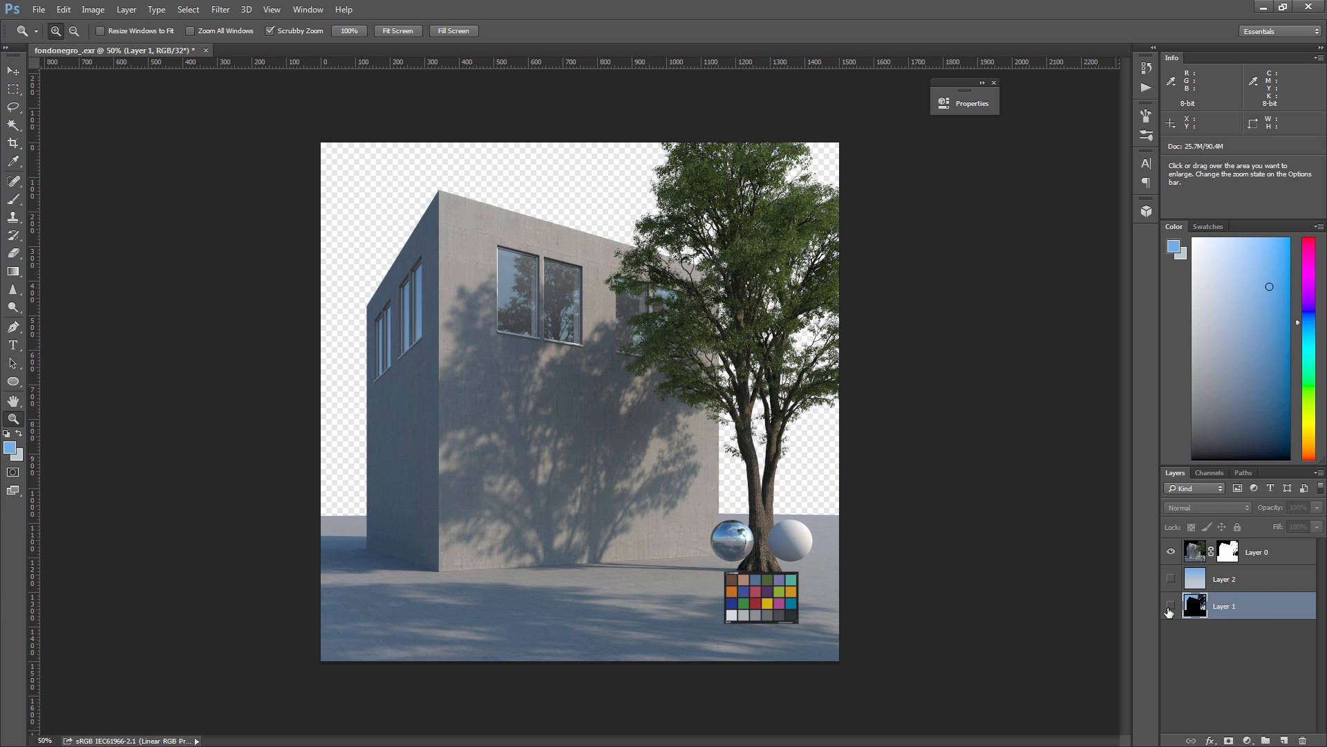